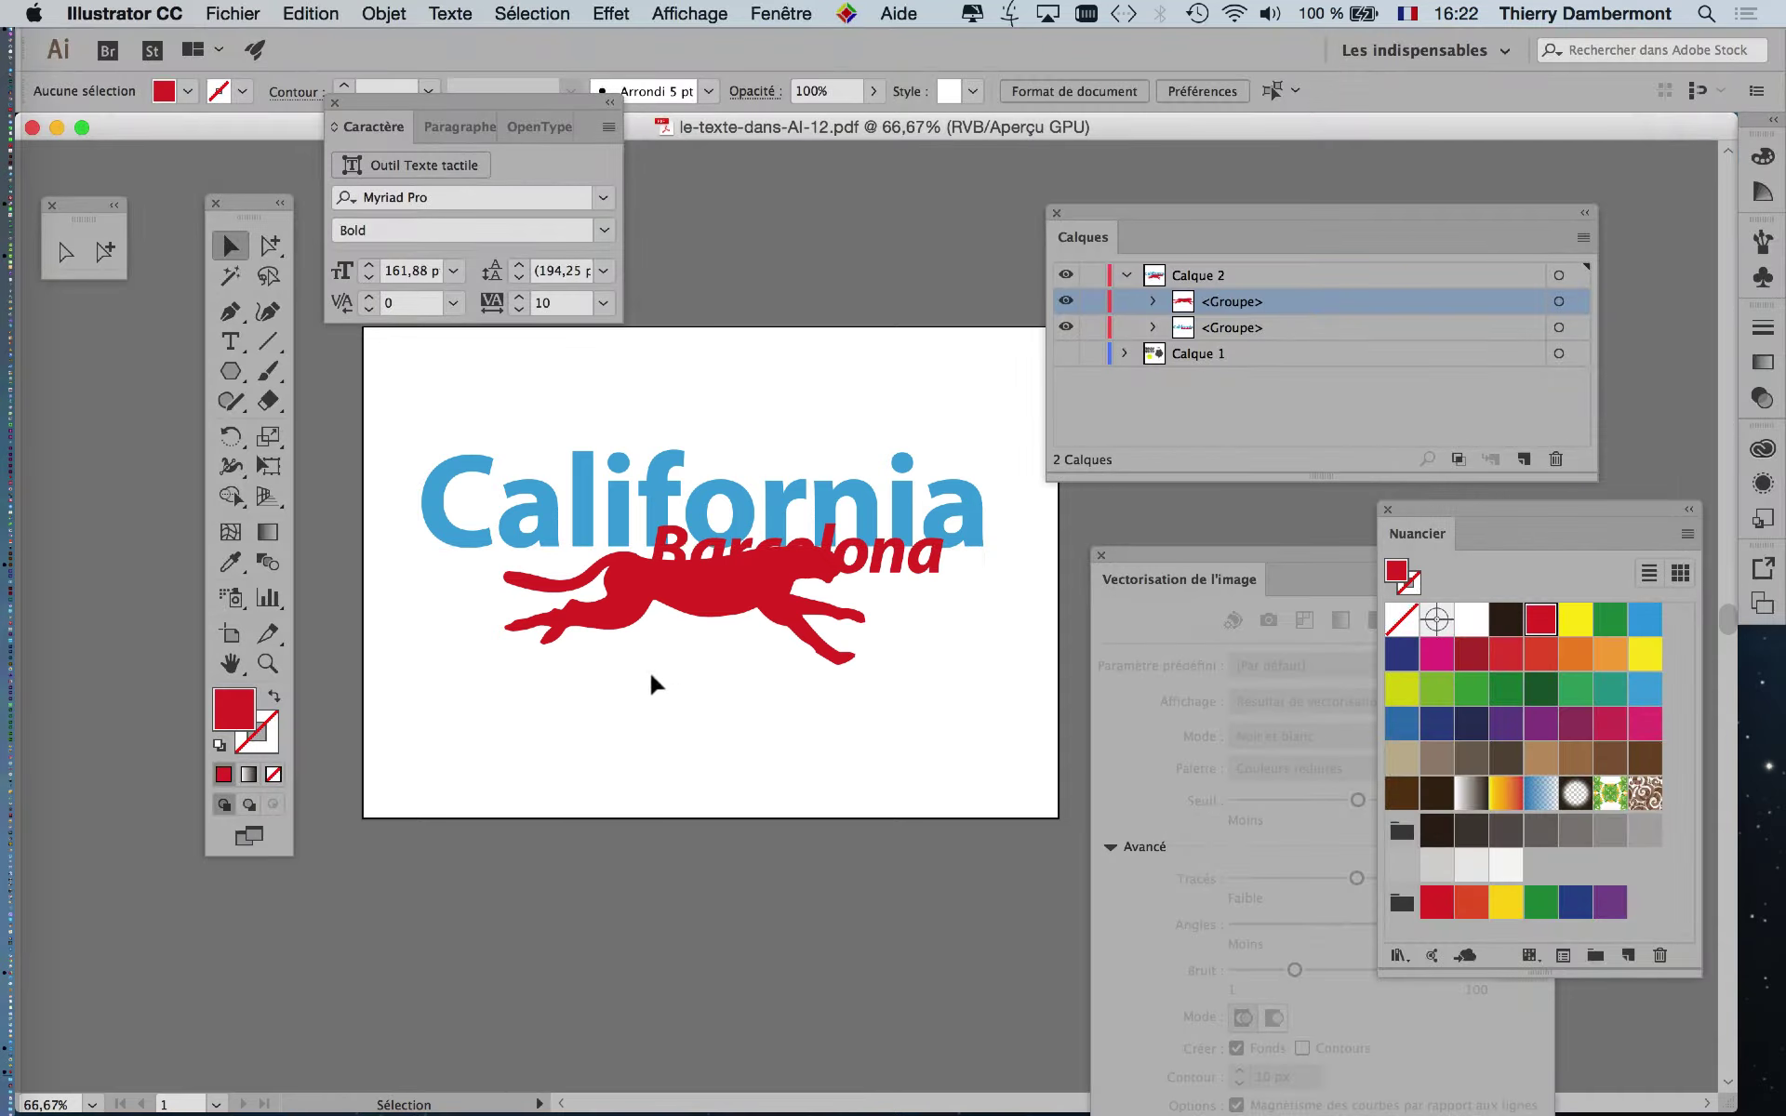
Step: Close the Vectorisation de l'image panel, raise the Calques panel, and zoom in on the logo
left_click_drag(1147, 217, 1317, 173)
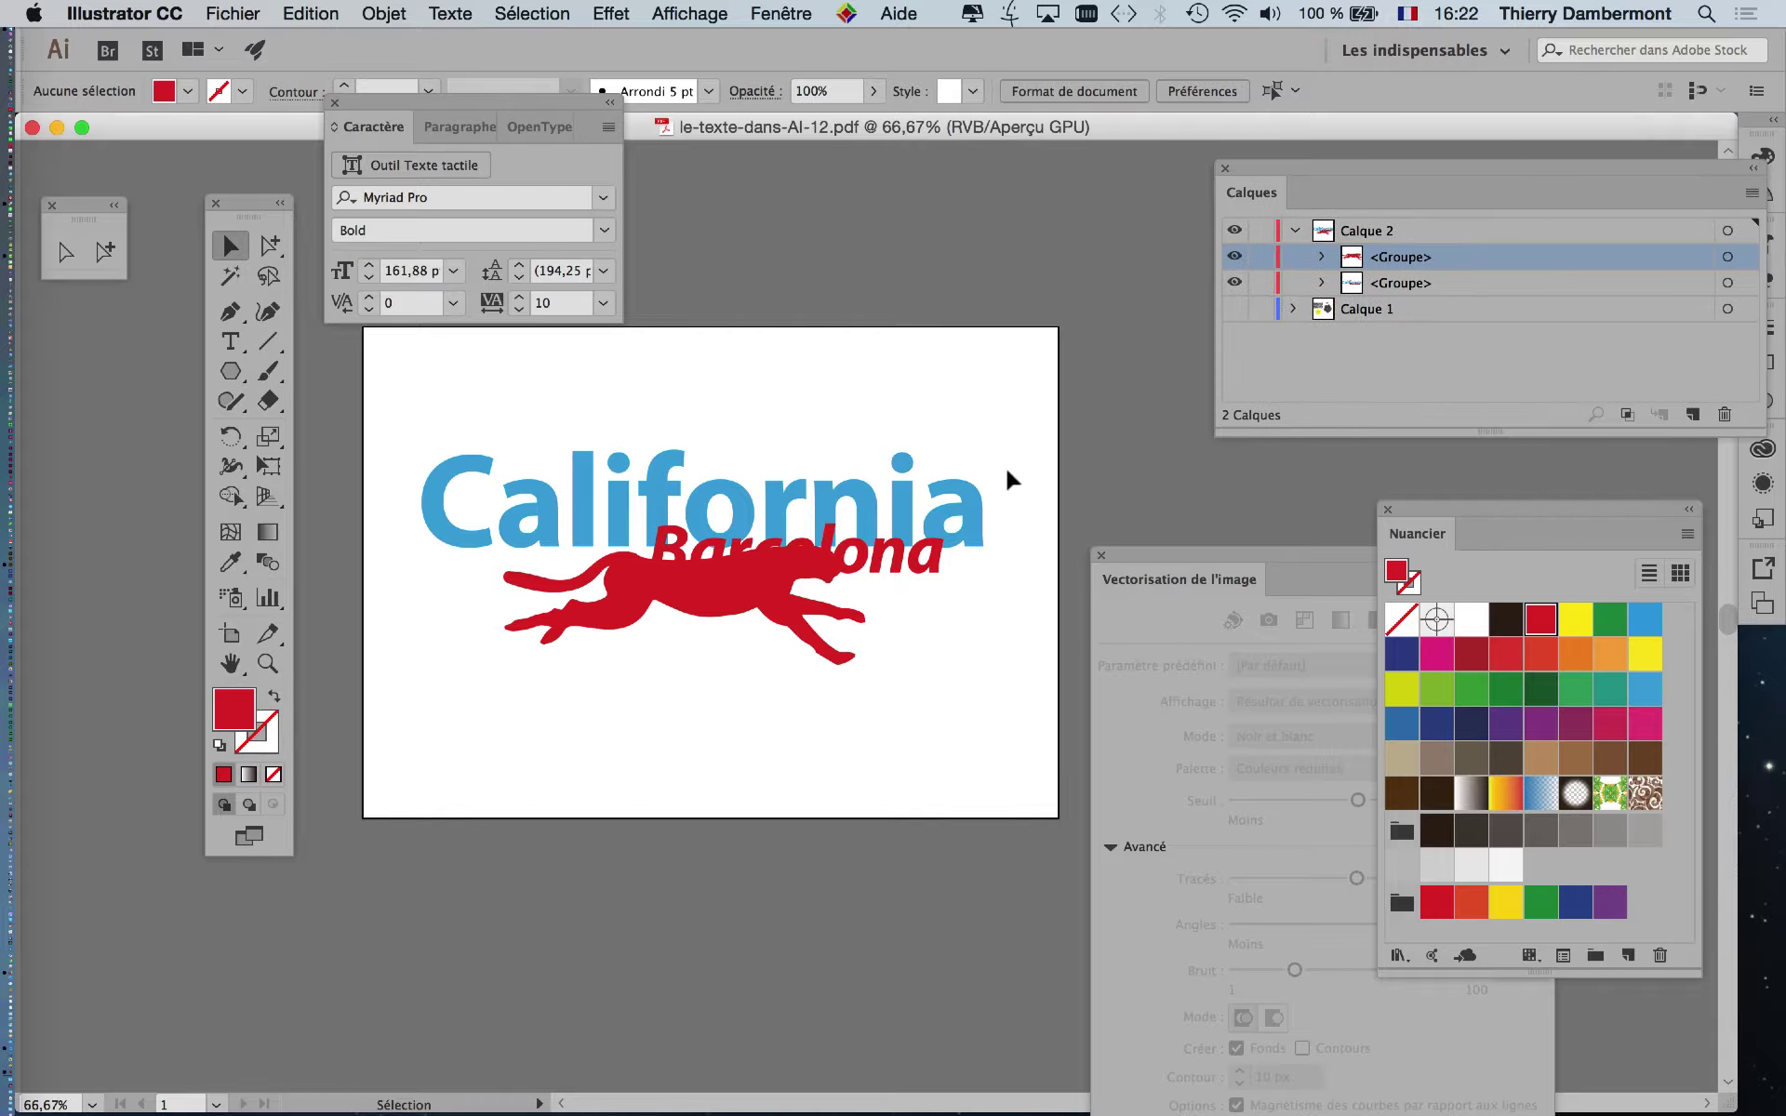
left_click(1102, 555)
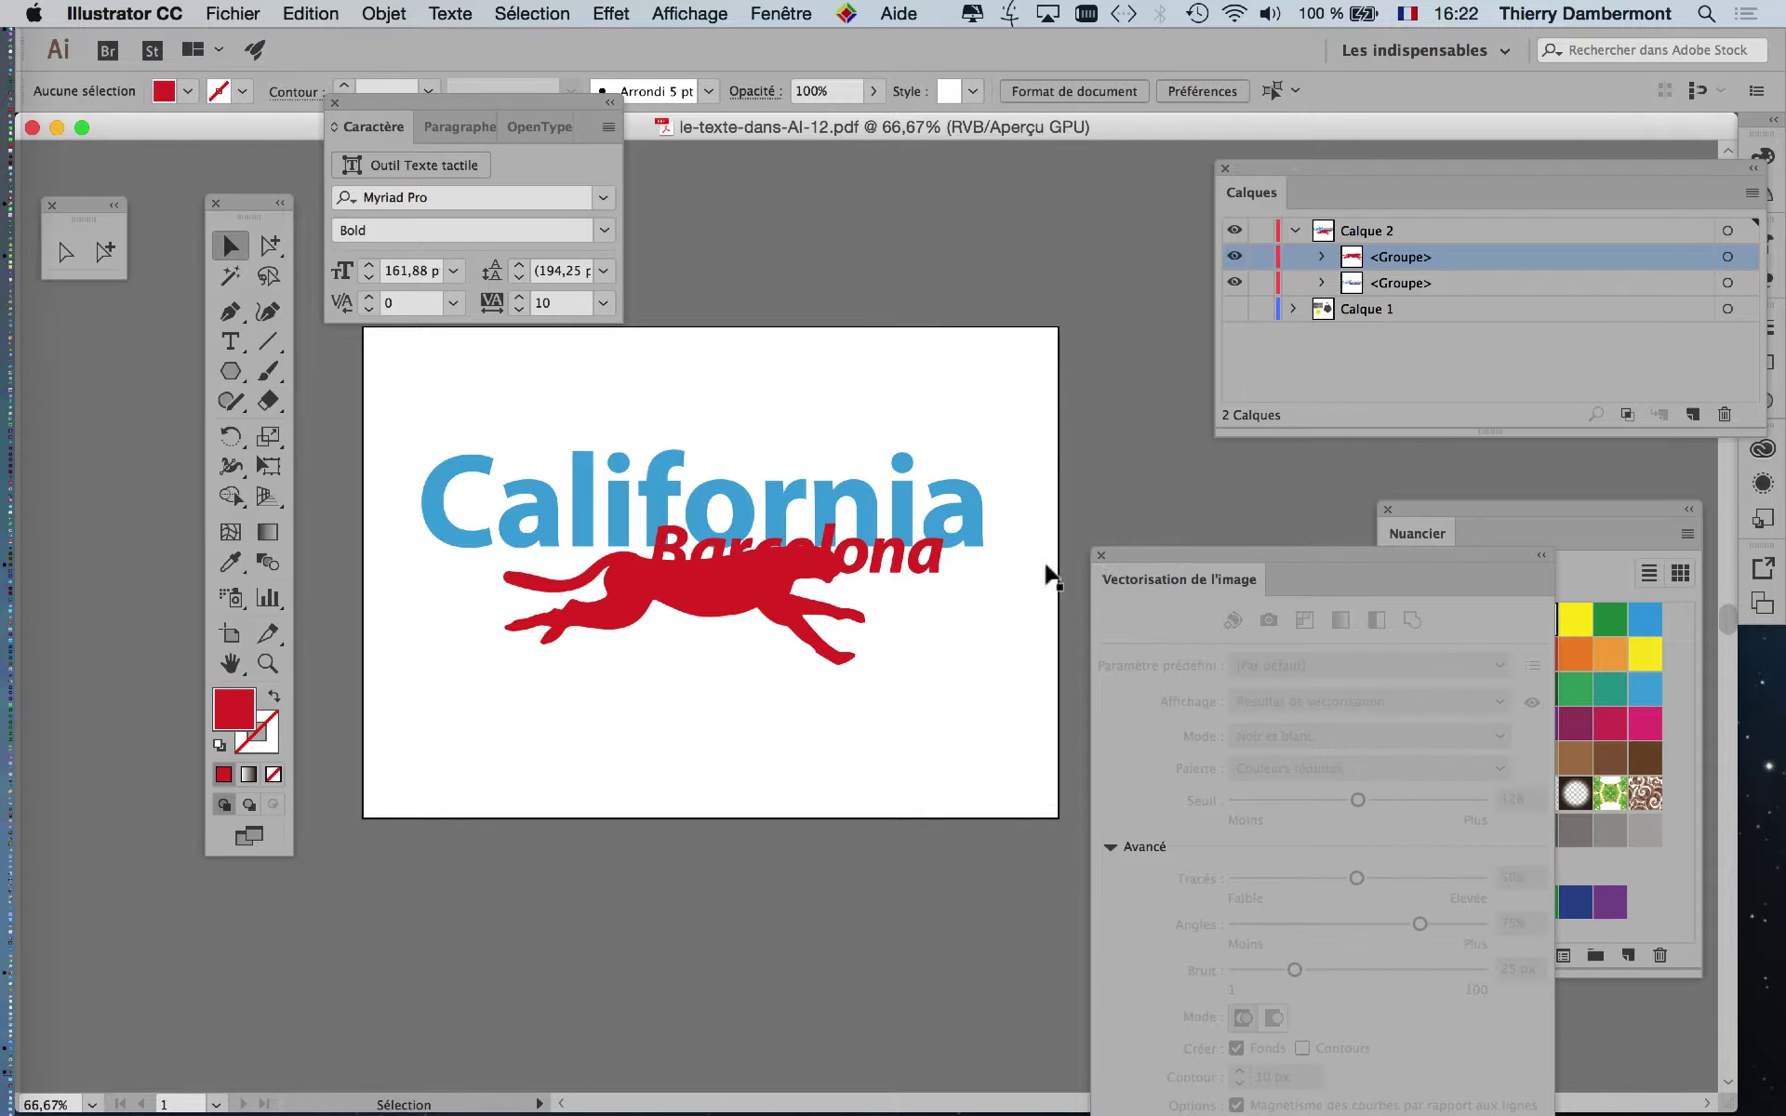
scroll(571, 518, "up", 1)
left_click_drag(710, 661, 722, 688)
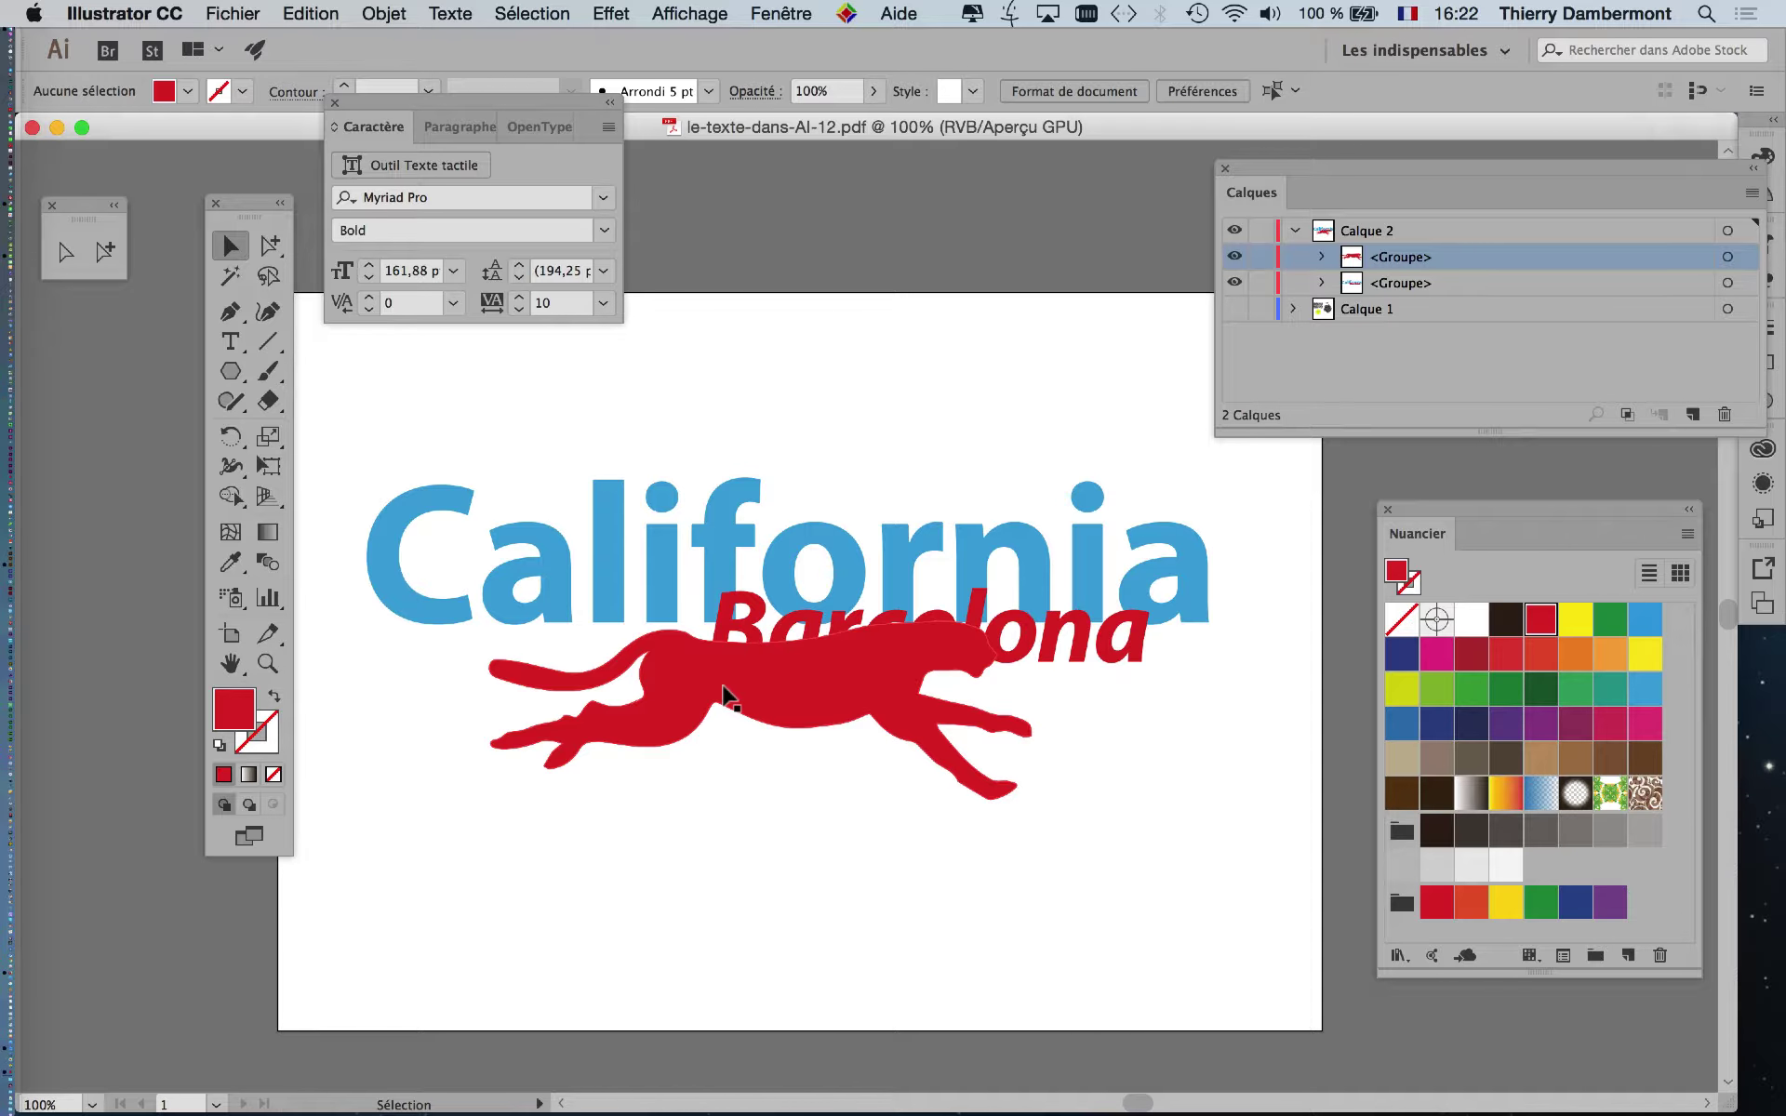
Step: Nudge the red cheetah group slightly and zoom the view to 200%
left_click(745, 704)
left_click_drag(775, 700, 783, 721)
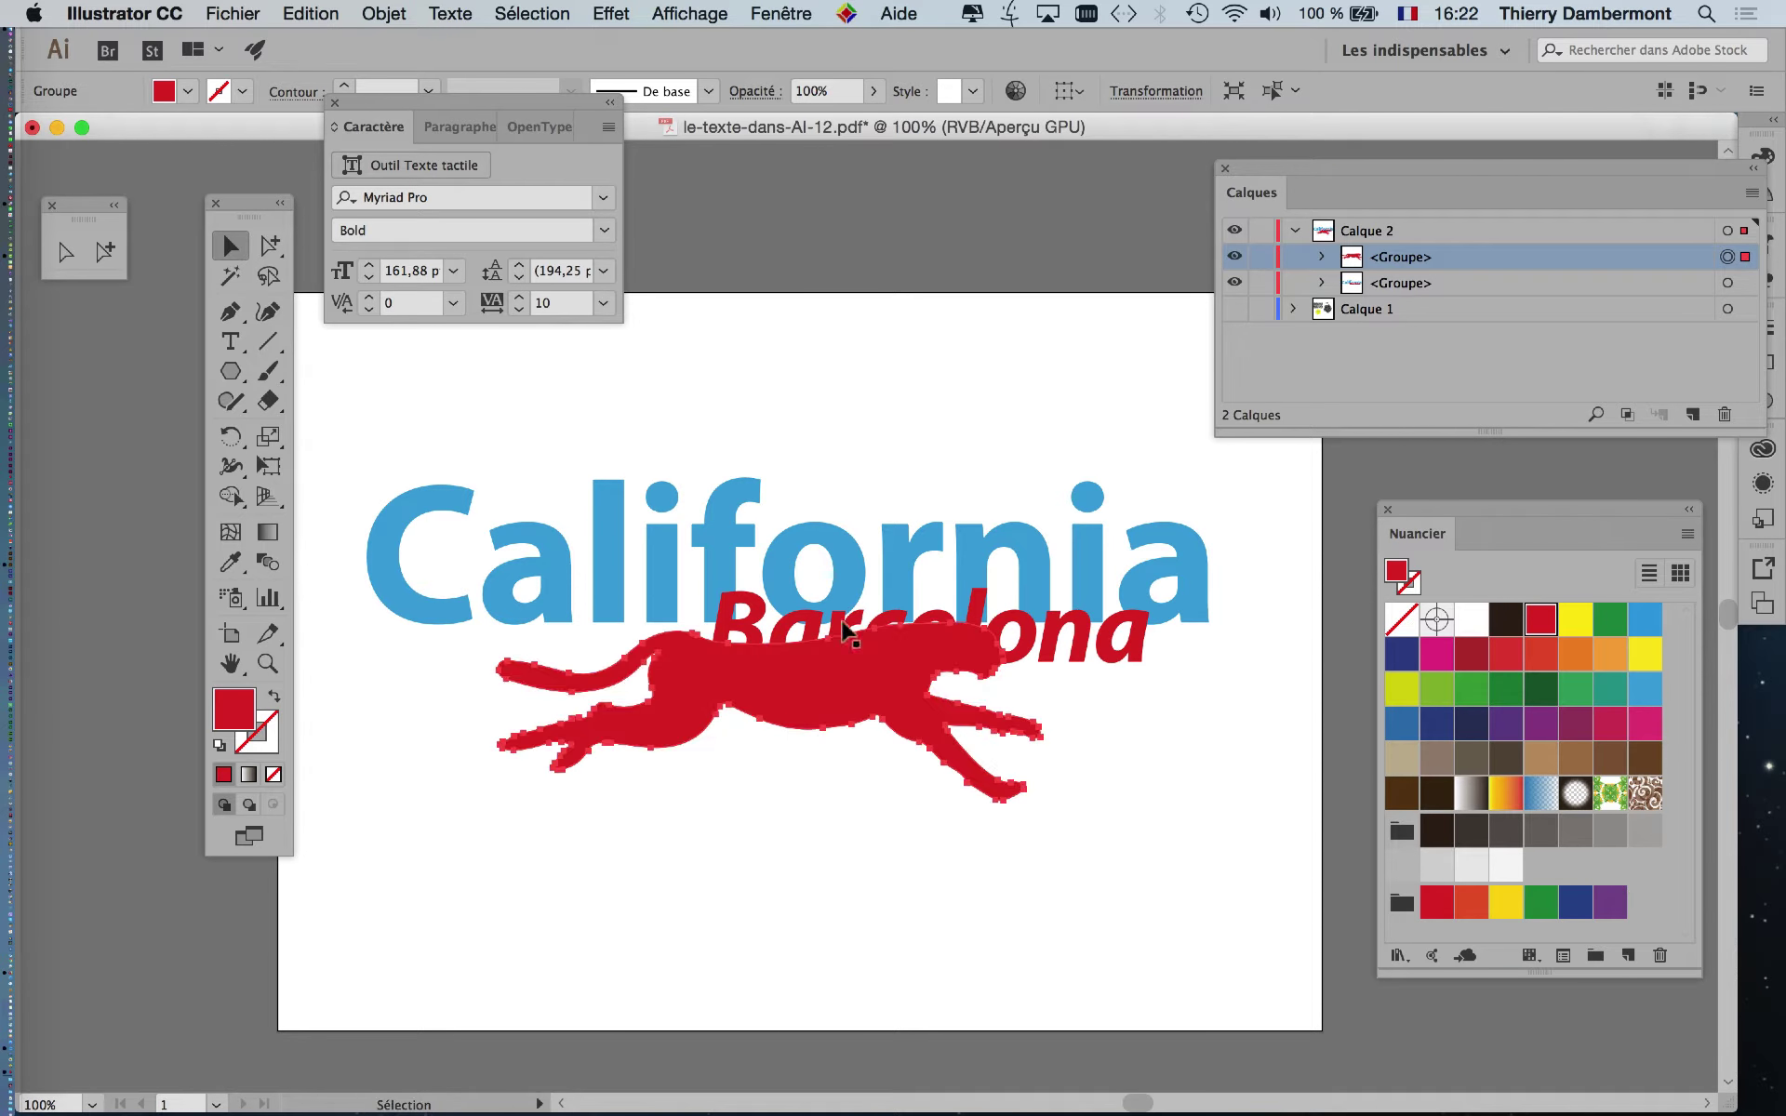
scroll(842, 628, "up", 1)
left_click(1207, 750)
scroll(1198, 750, "up", 1)
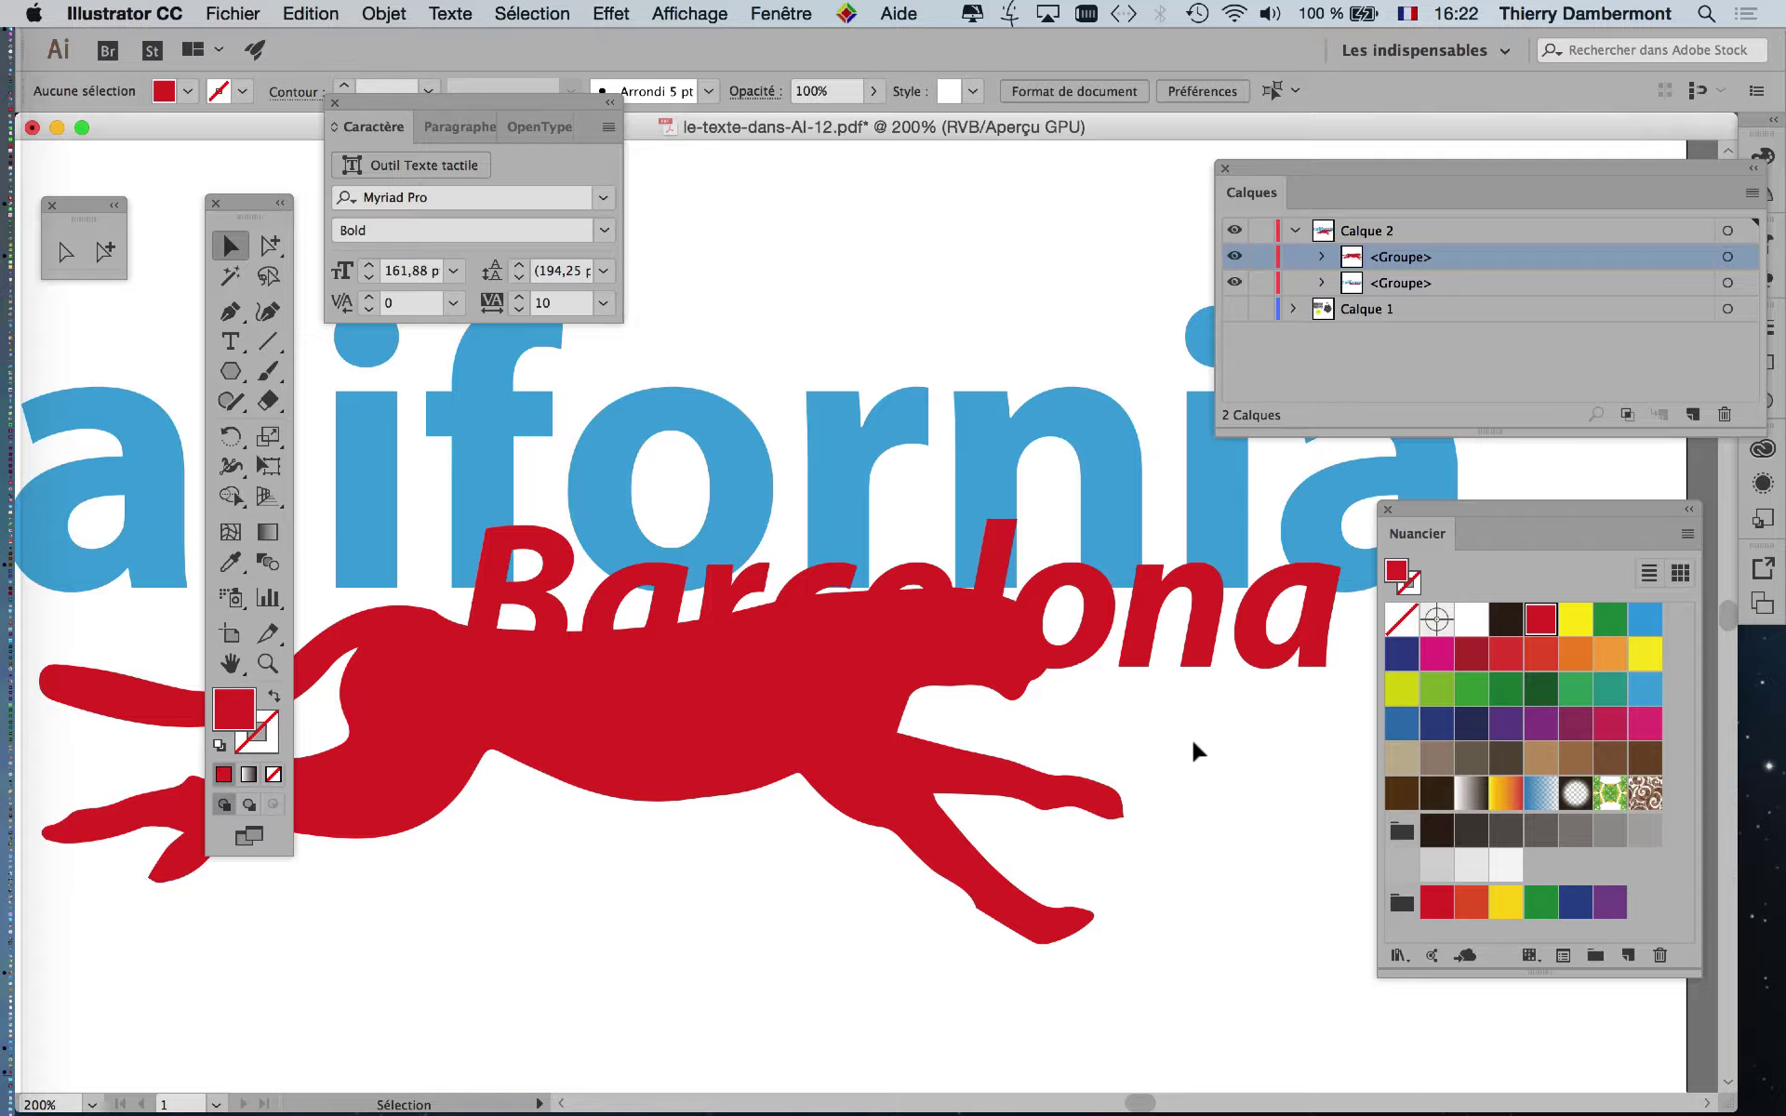
Step: Reselect the cheetah, move the Calques panel left, and select each group in turn
left_click(778, 744)
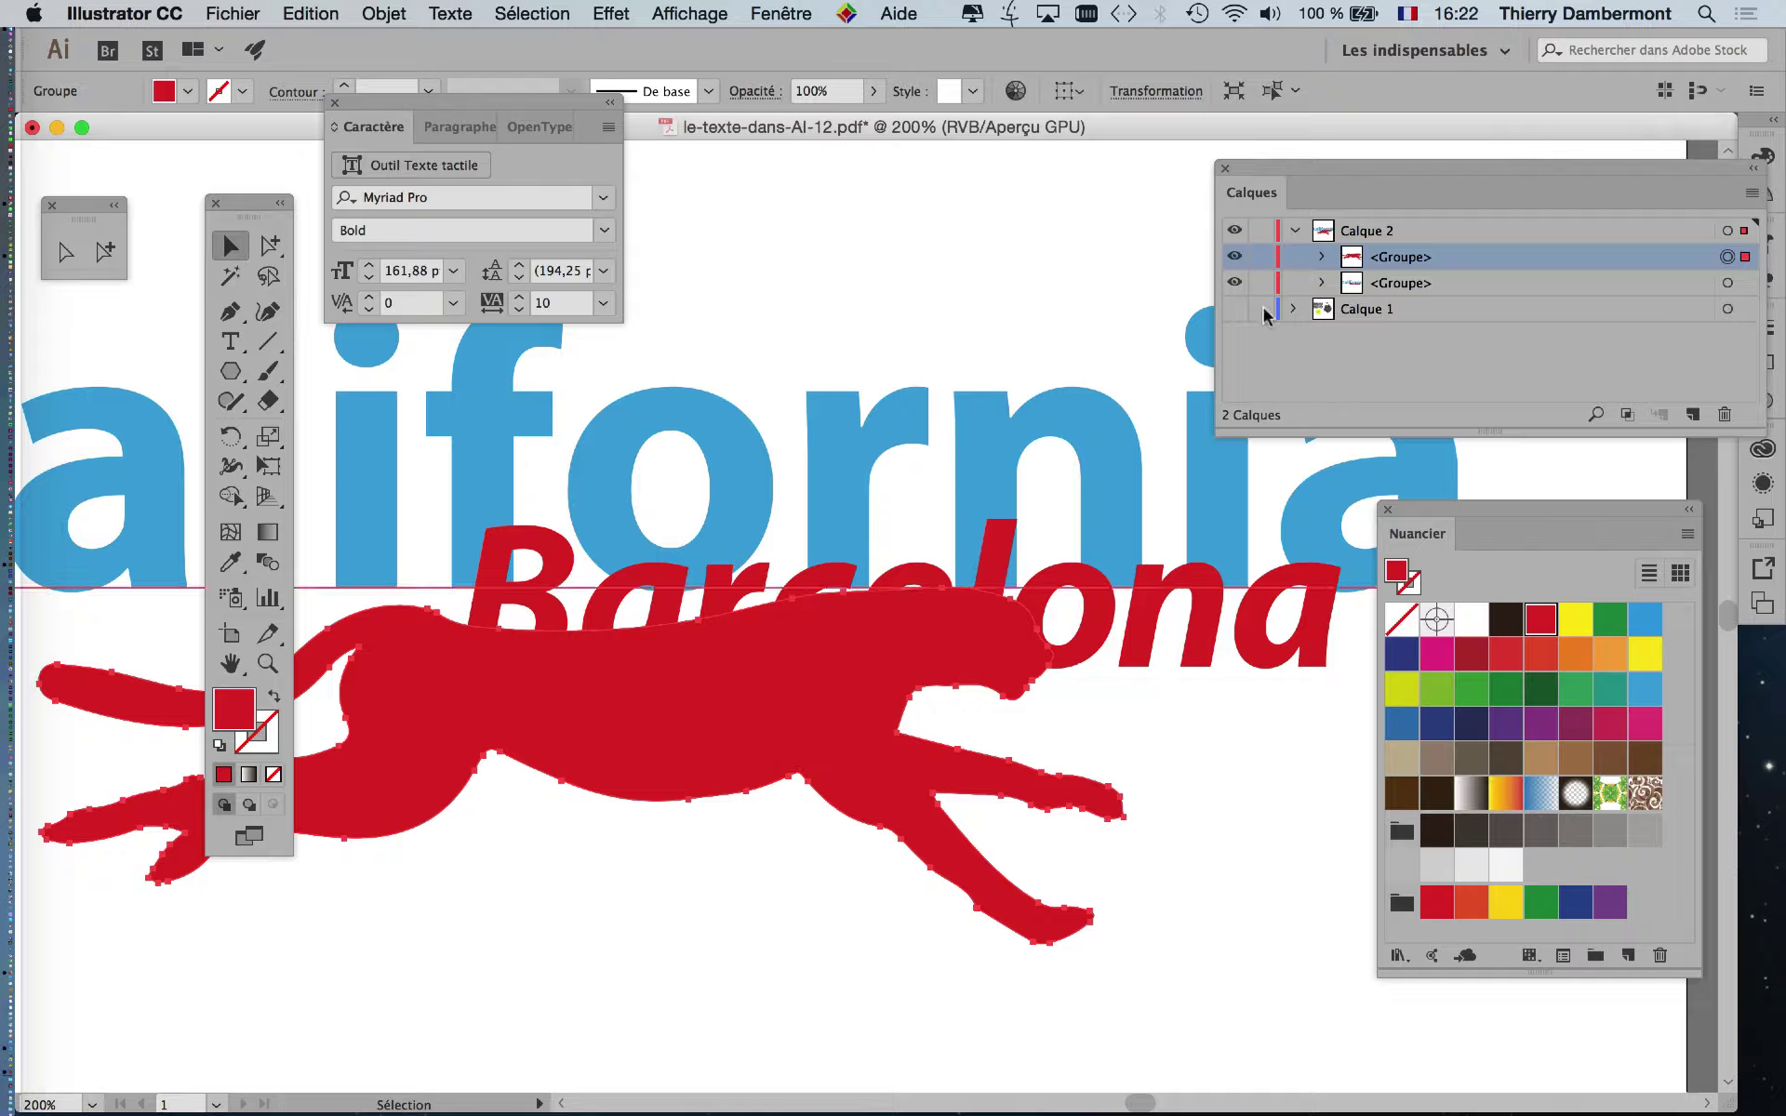
left_click_drag(1282, 186, 765, 193)
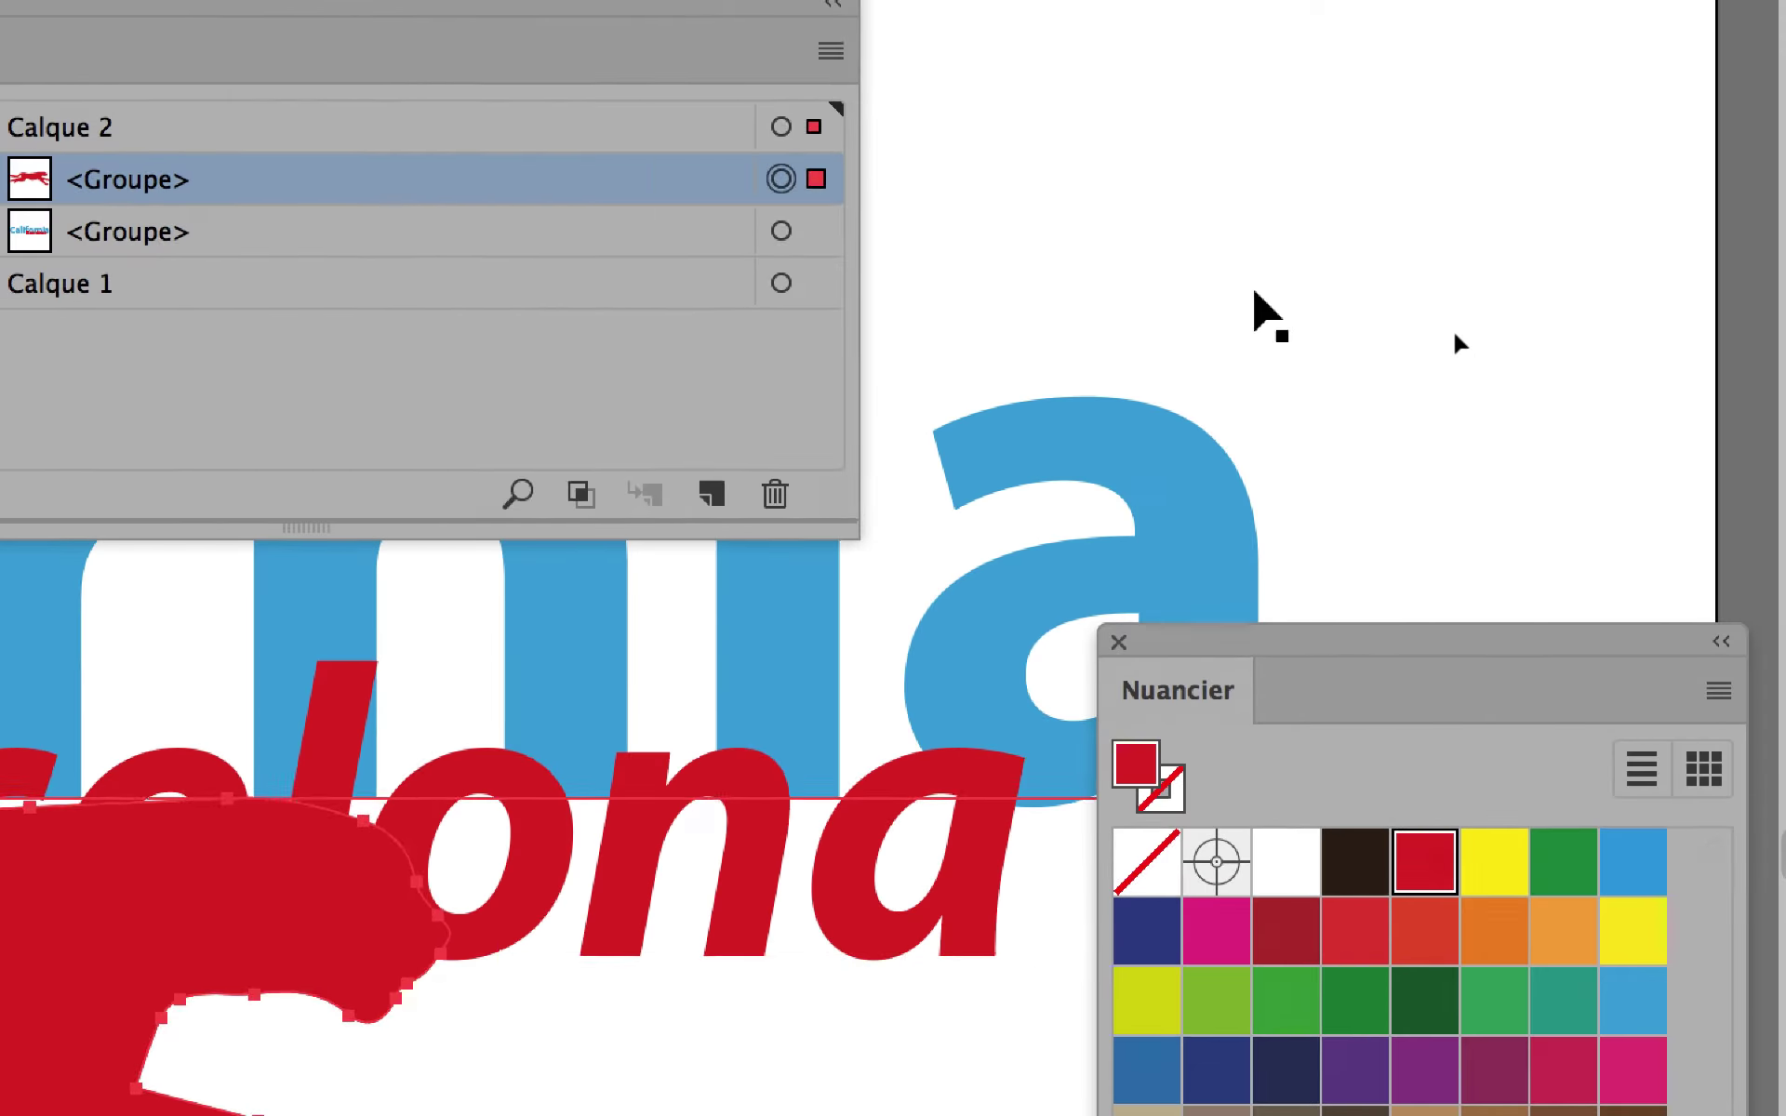
left_click(1092, 303)
left_click(1082, 248)
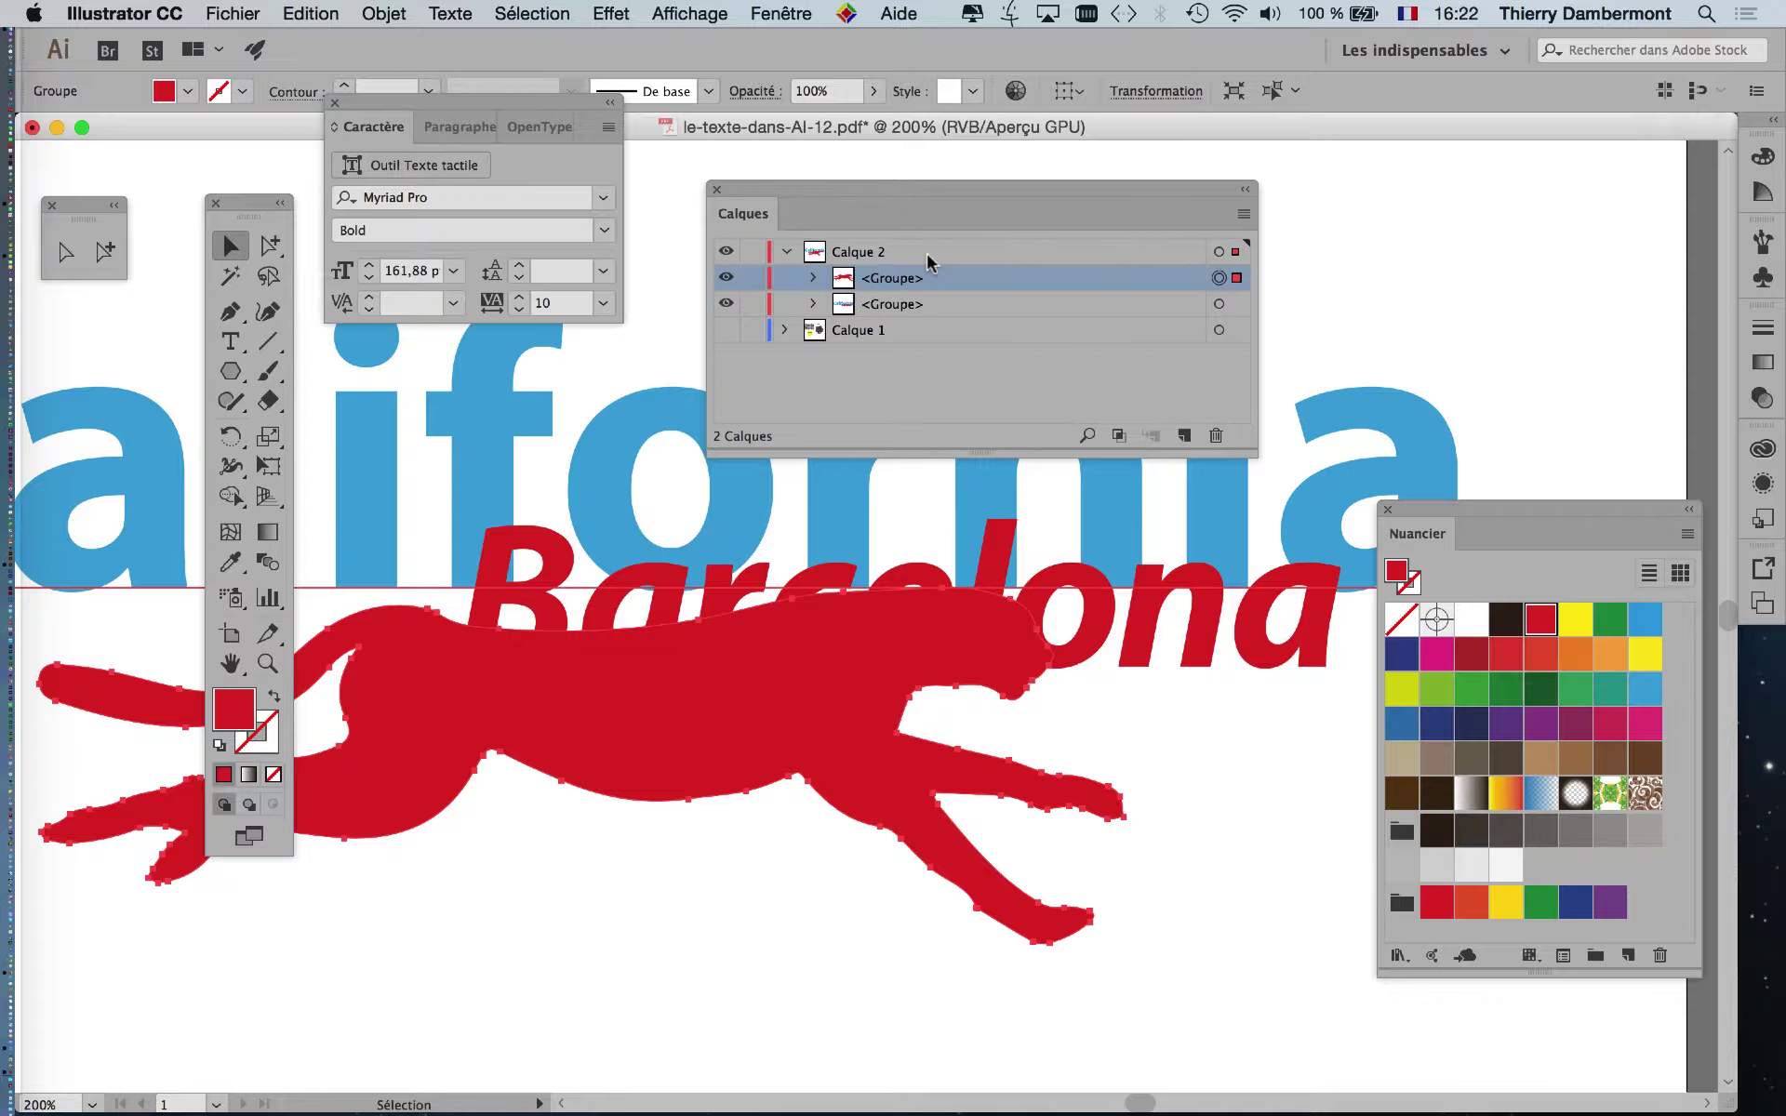
Step: Set layer Calque 2's colour to Bleu moyen
double_click(927, 256)
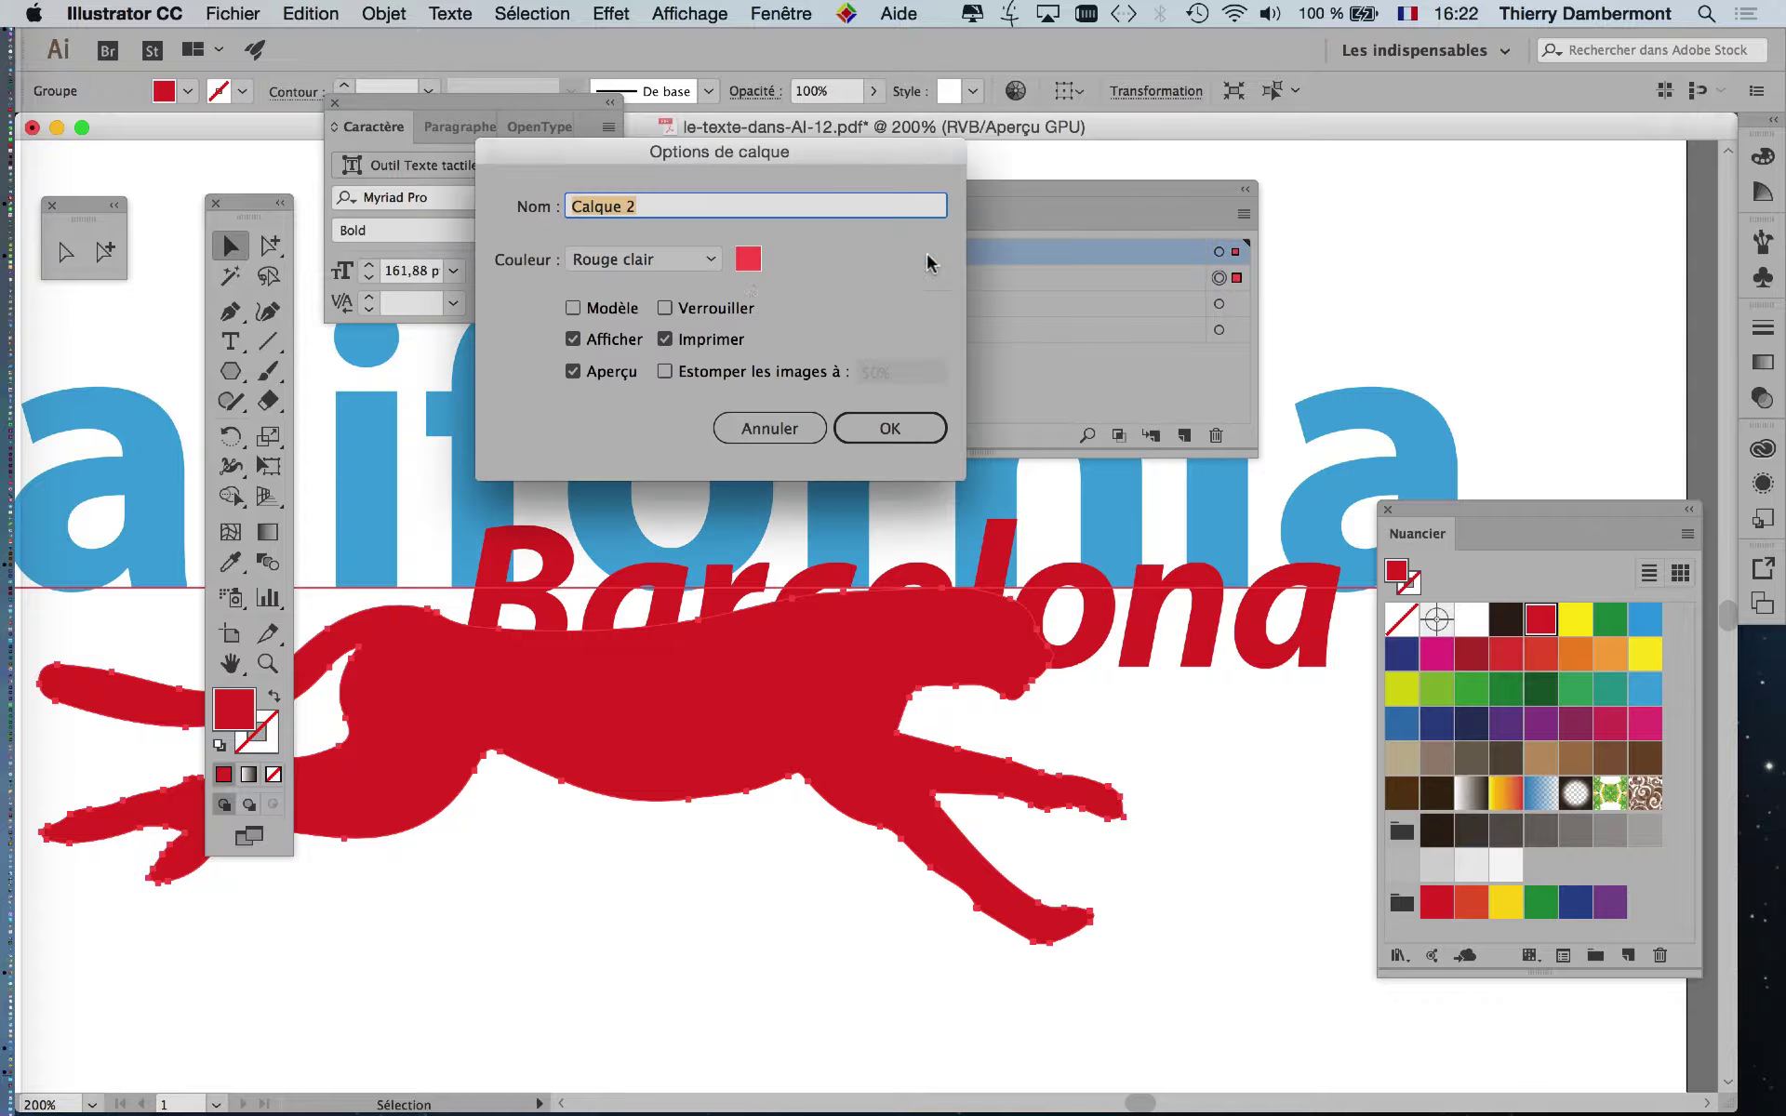
left_click(614, 271)
left_click(623, 405)
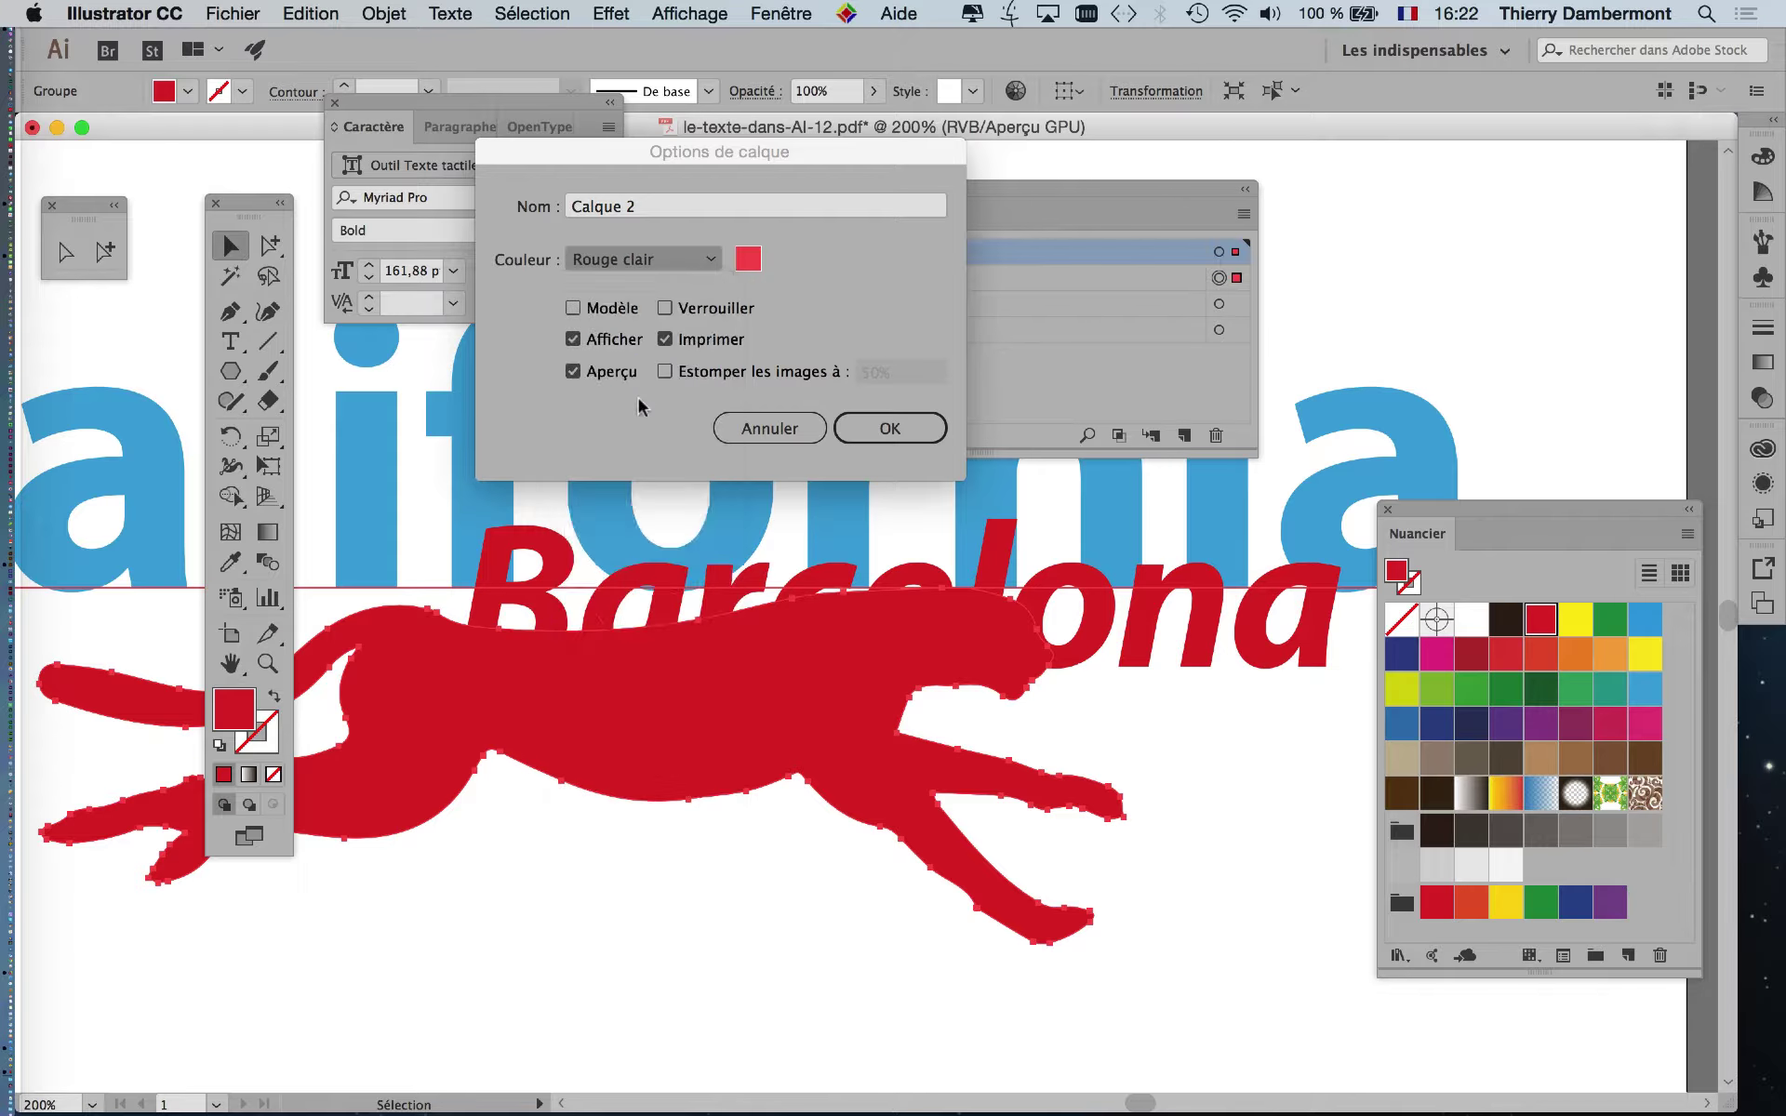
left_click(868, 426)
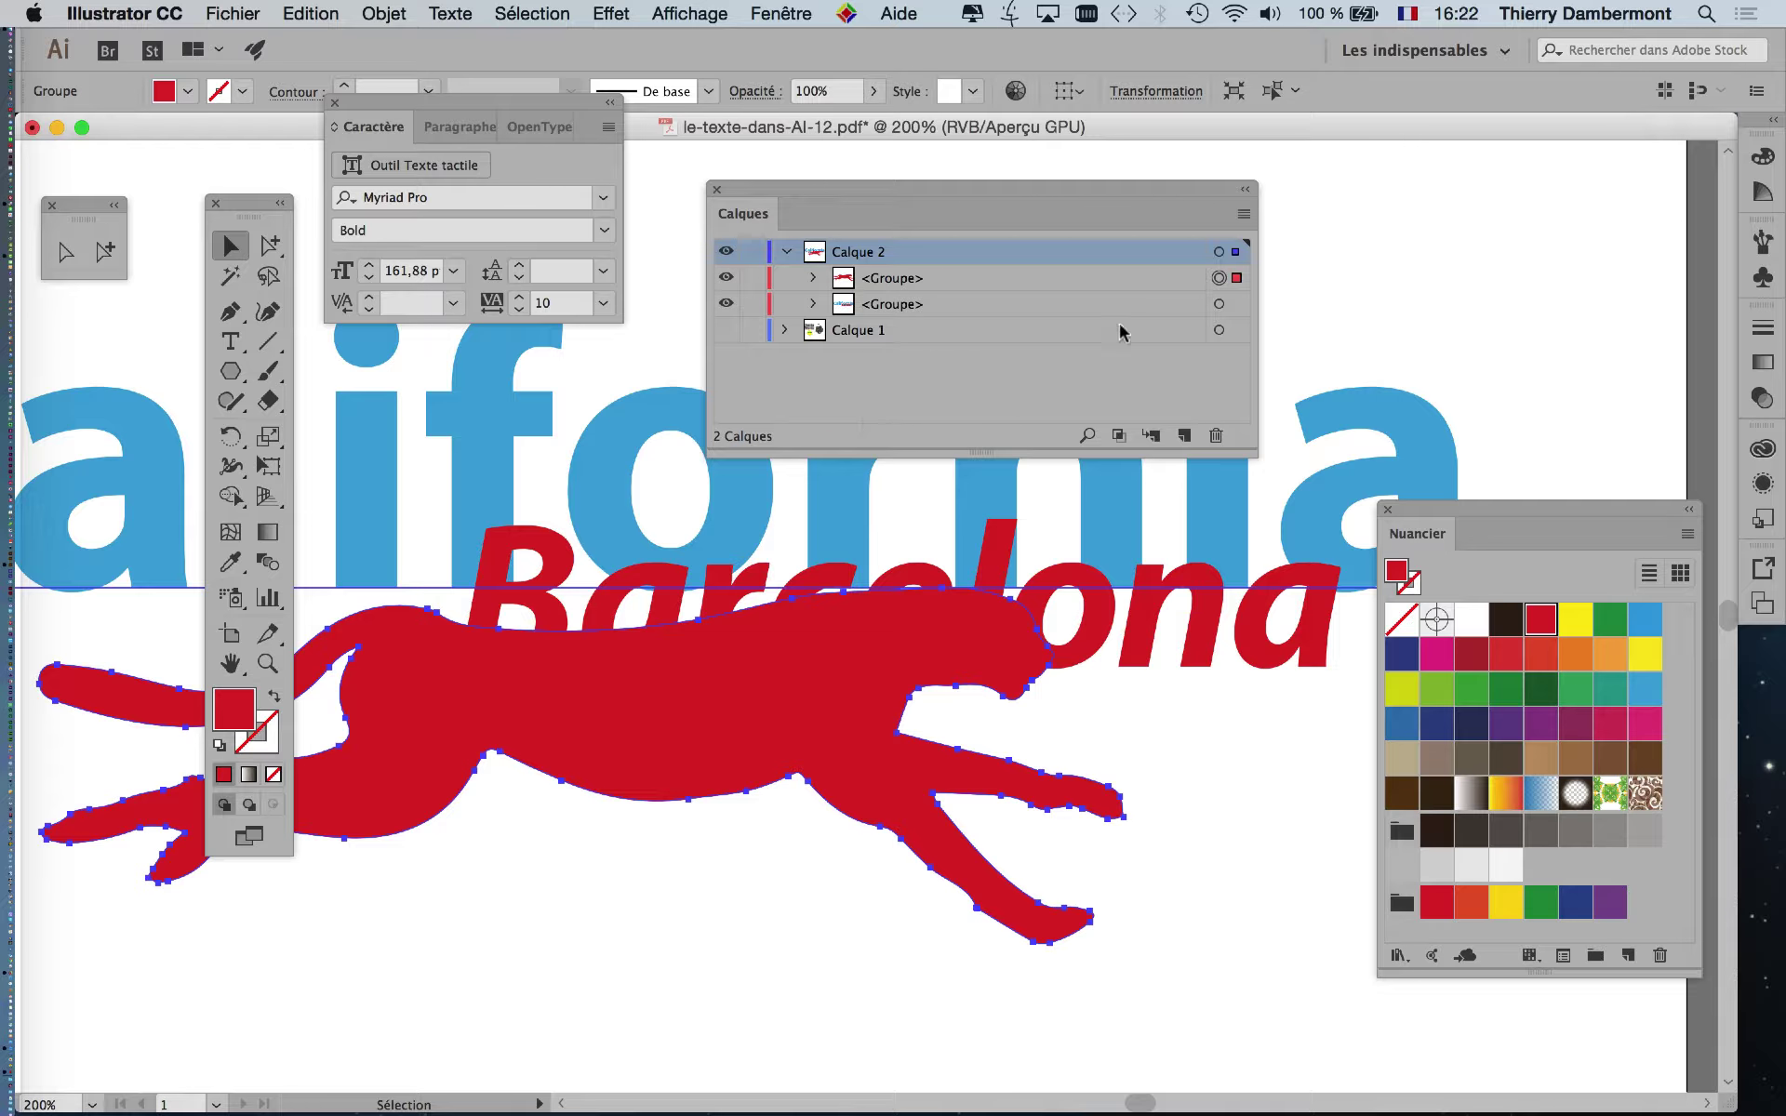
Step: Set the Calques panel rows to 60-pixel thumbnails and enlarge the panel to show all rows
left_click(1121, 284)
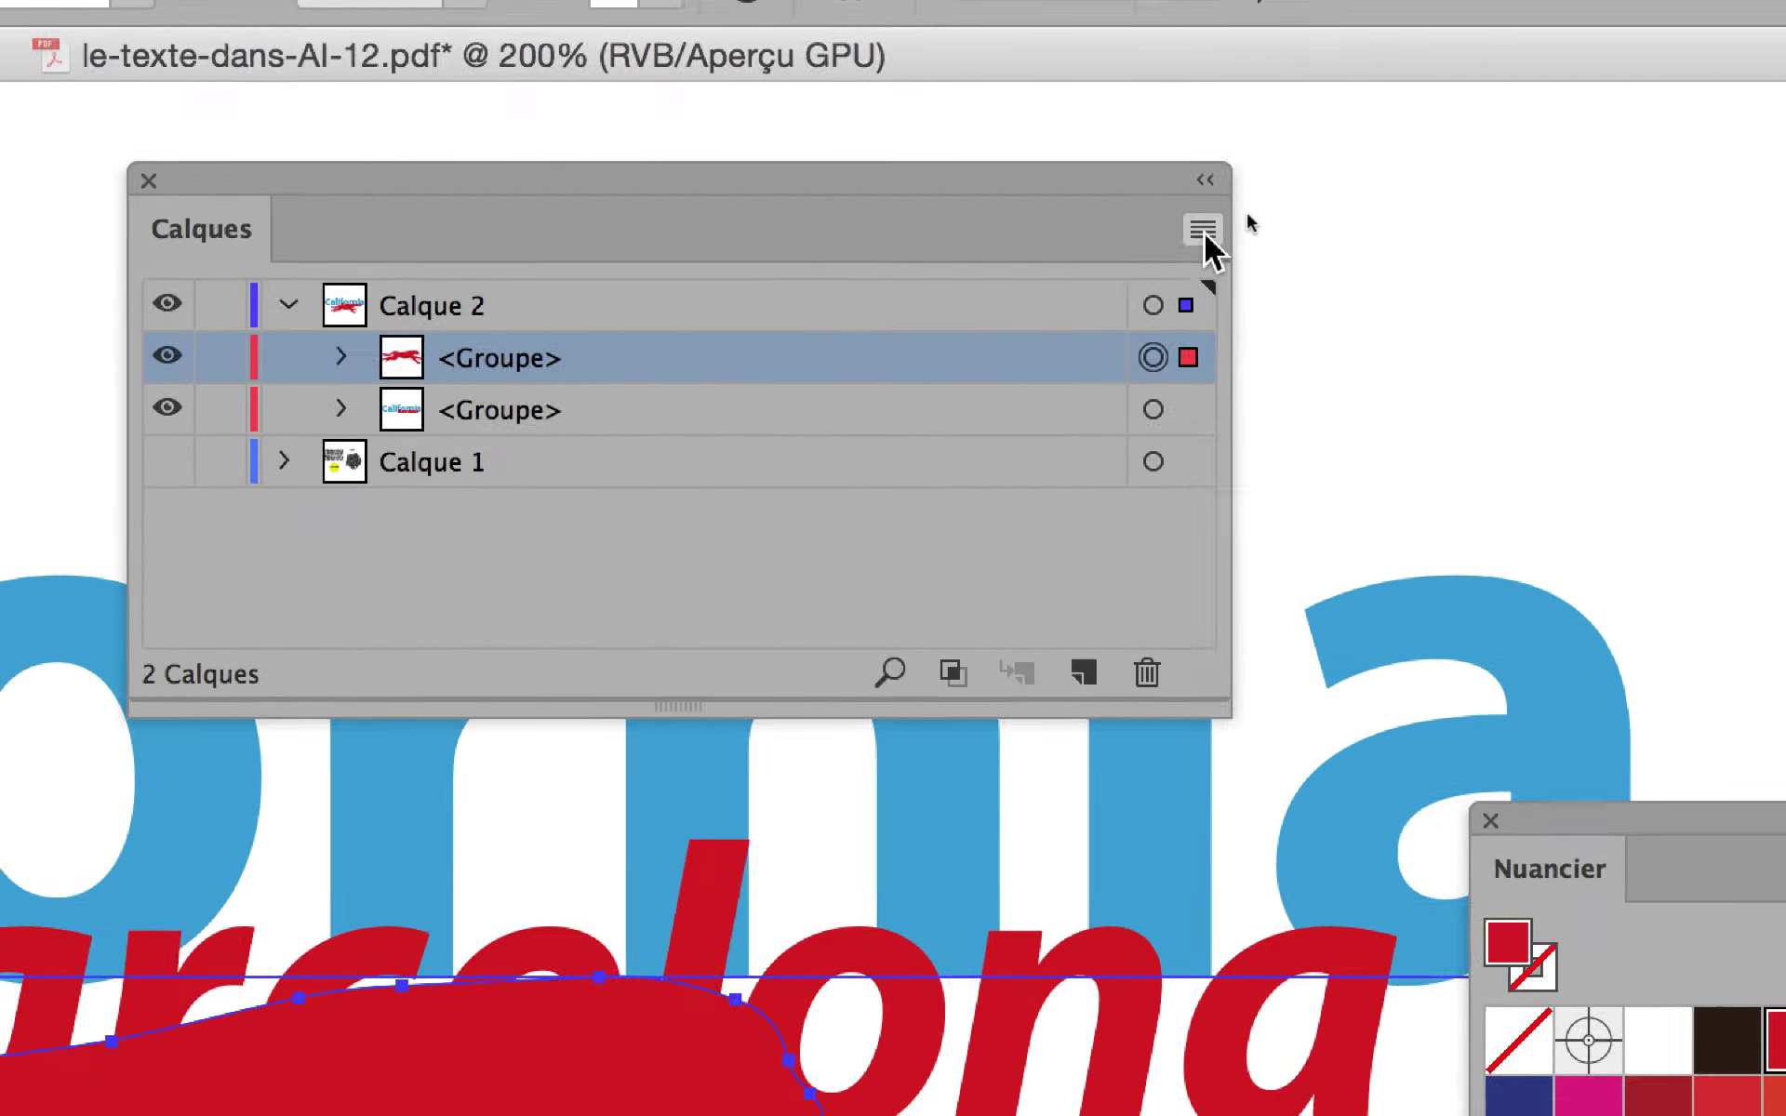
left_click(1206, 234)
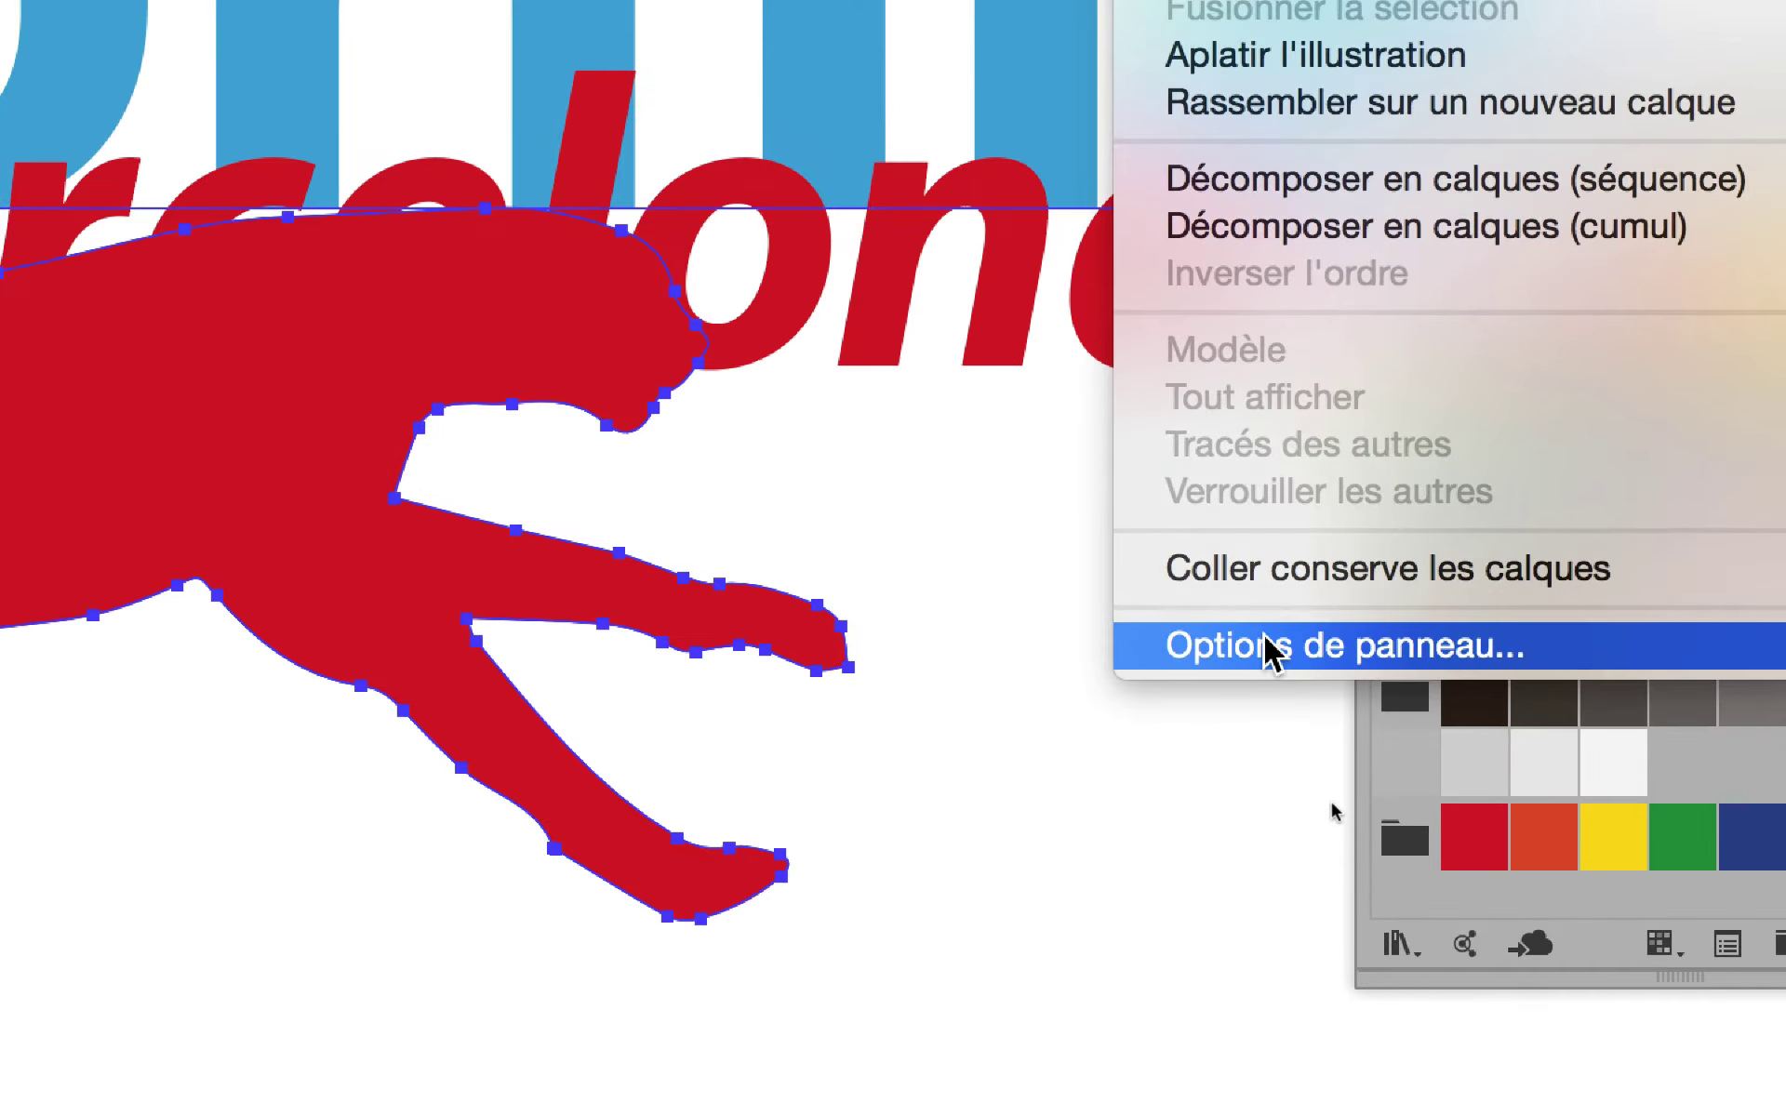
left_click(1267, 642)
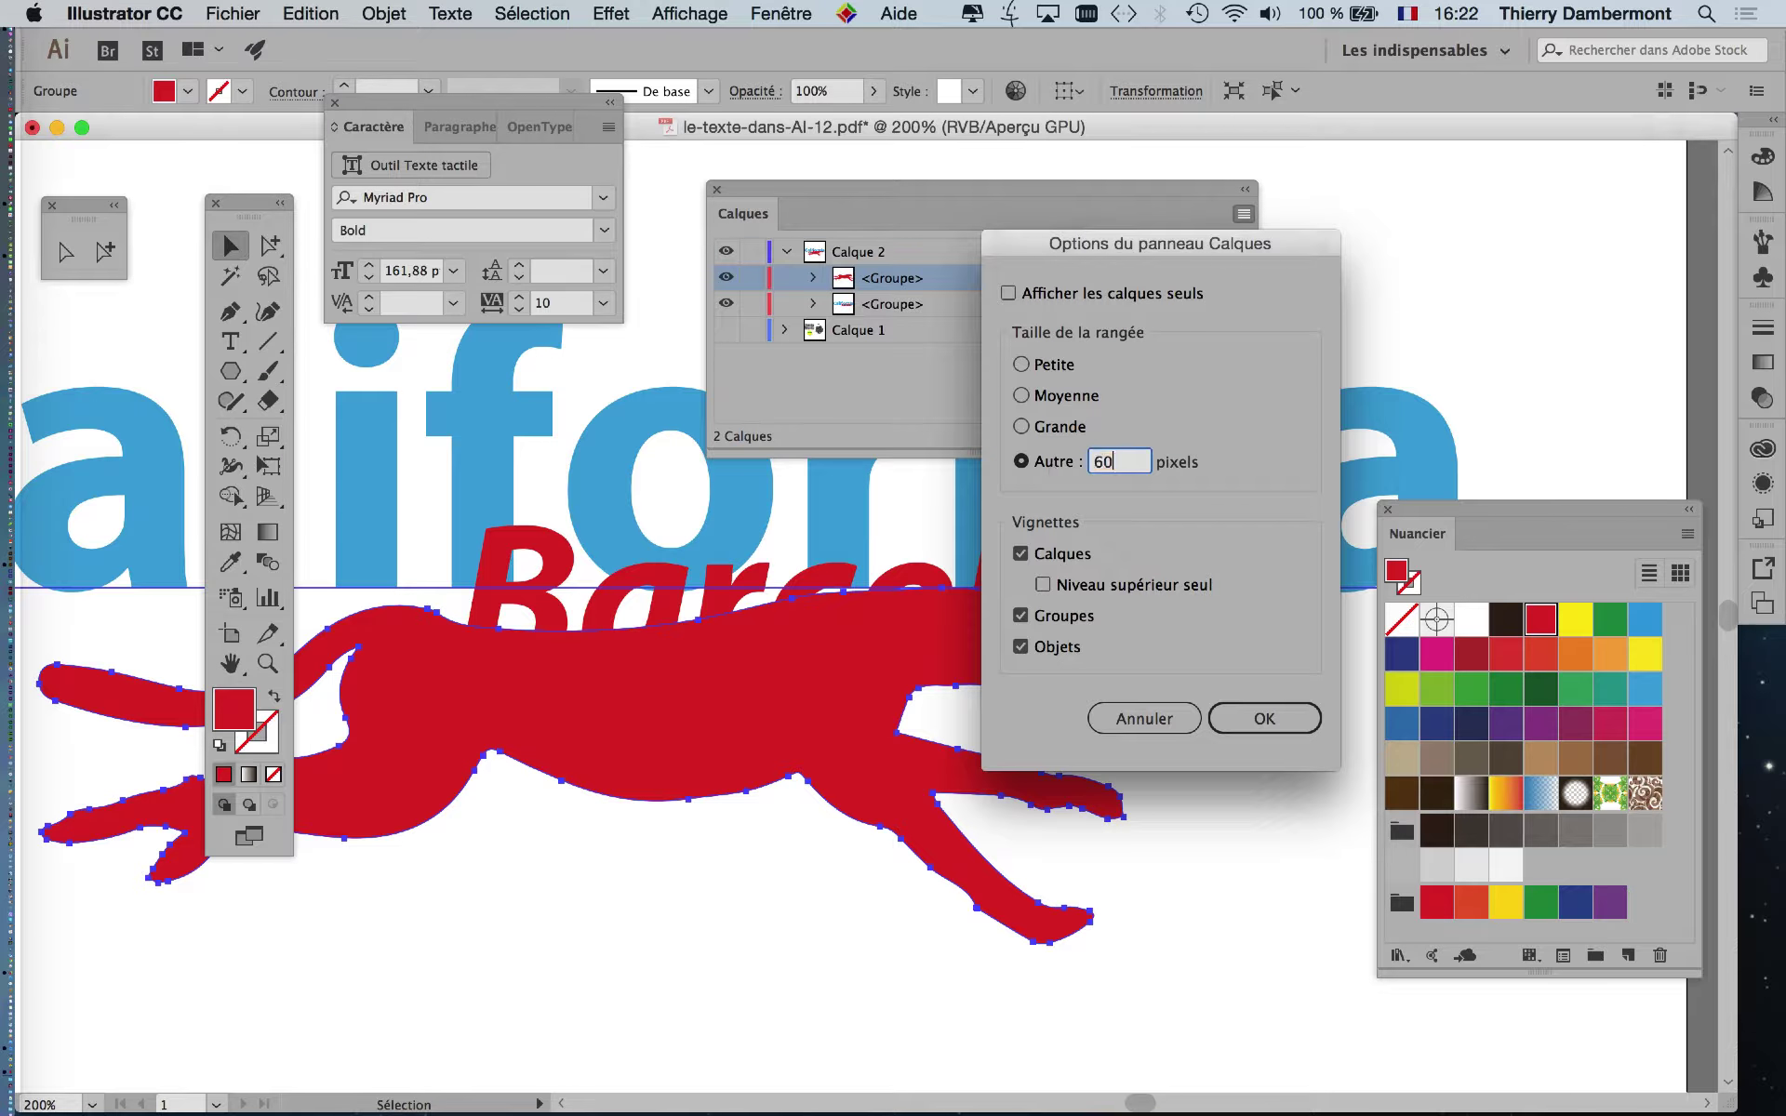
key("Return")
left_click_drag(1252, 450, 1272, 570)
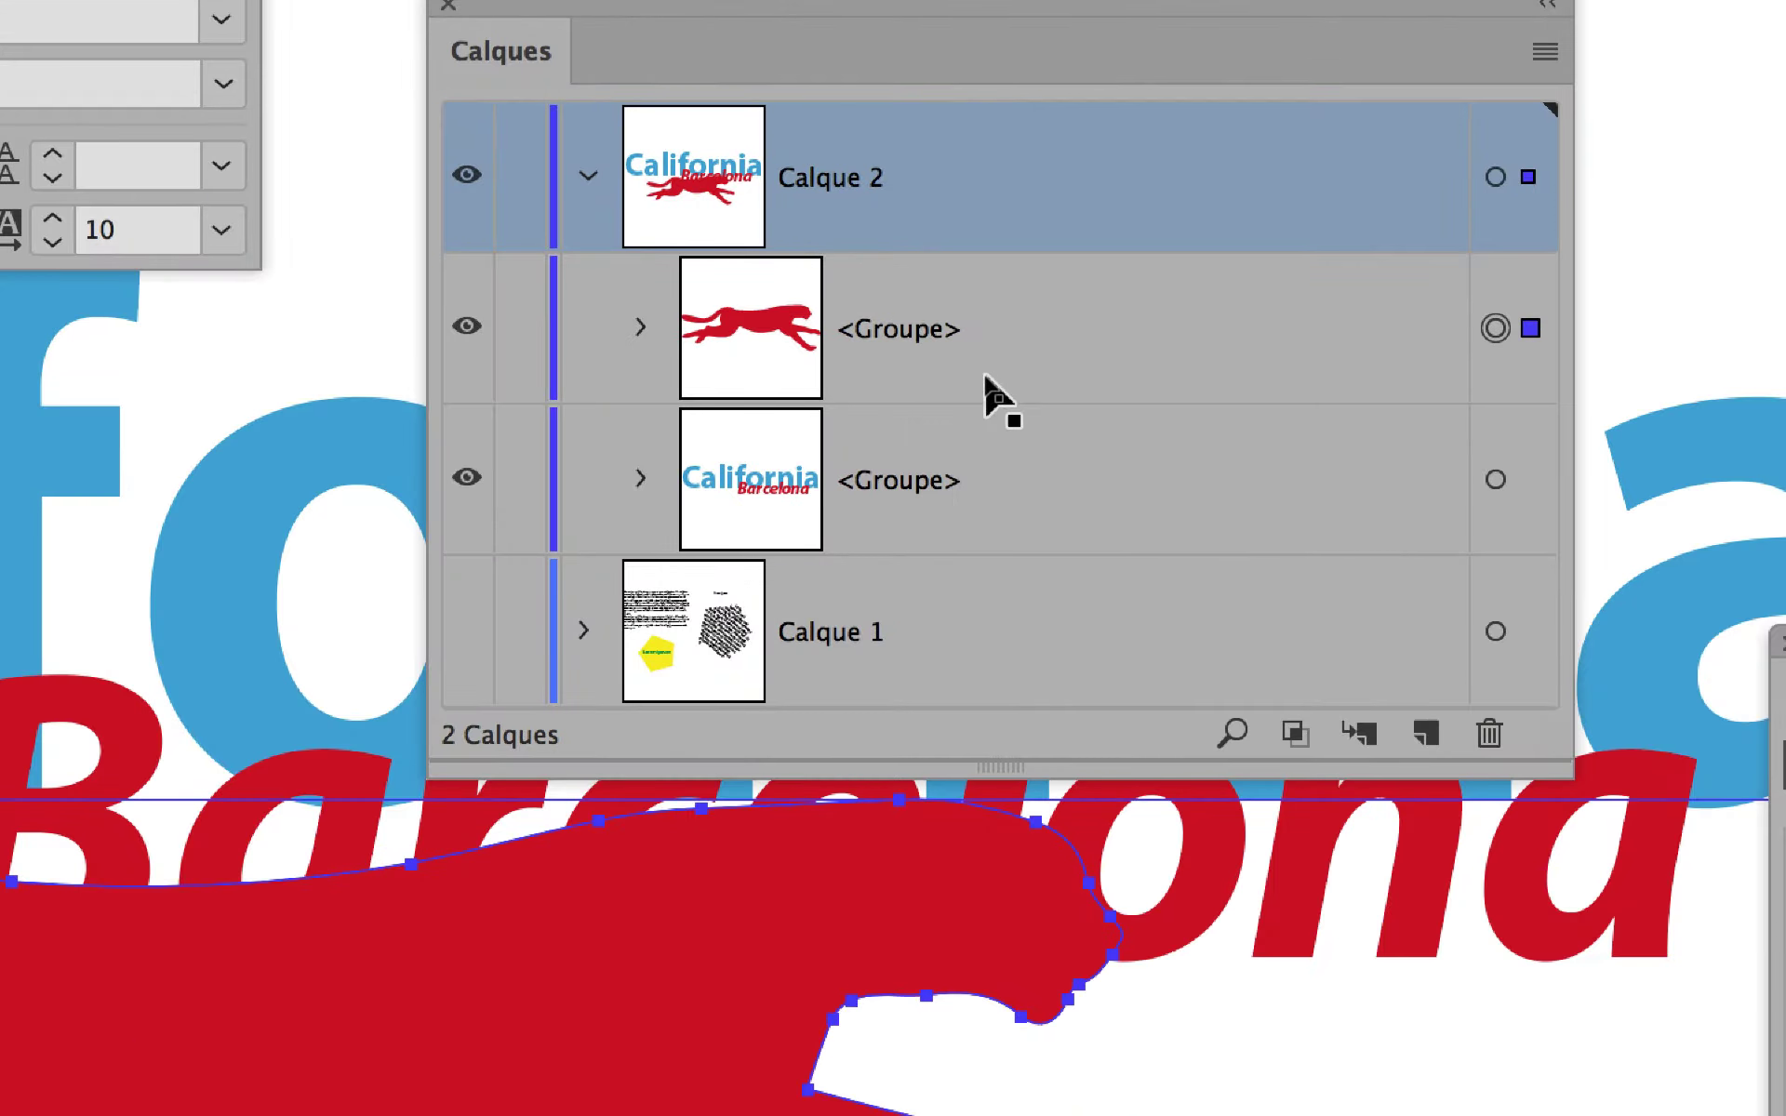
Step: Move the cheetah <Groupe> below the California <Groupe> in Calque 2, then deselect everything
left_click(1016, 349)
left_click_drag(1016, 367, 1010, 544)
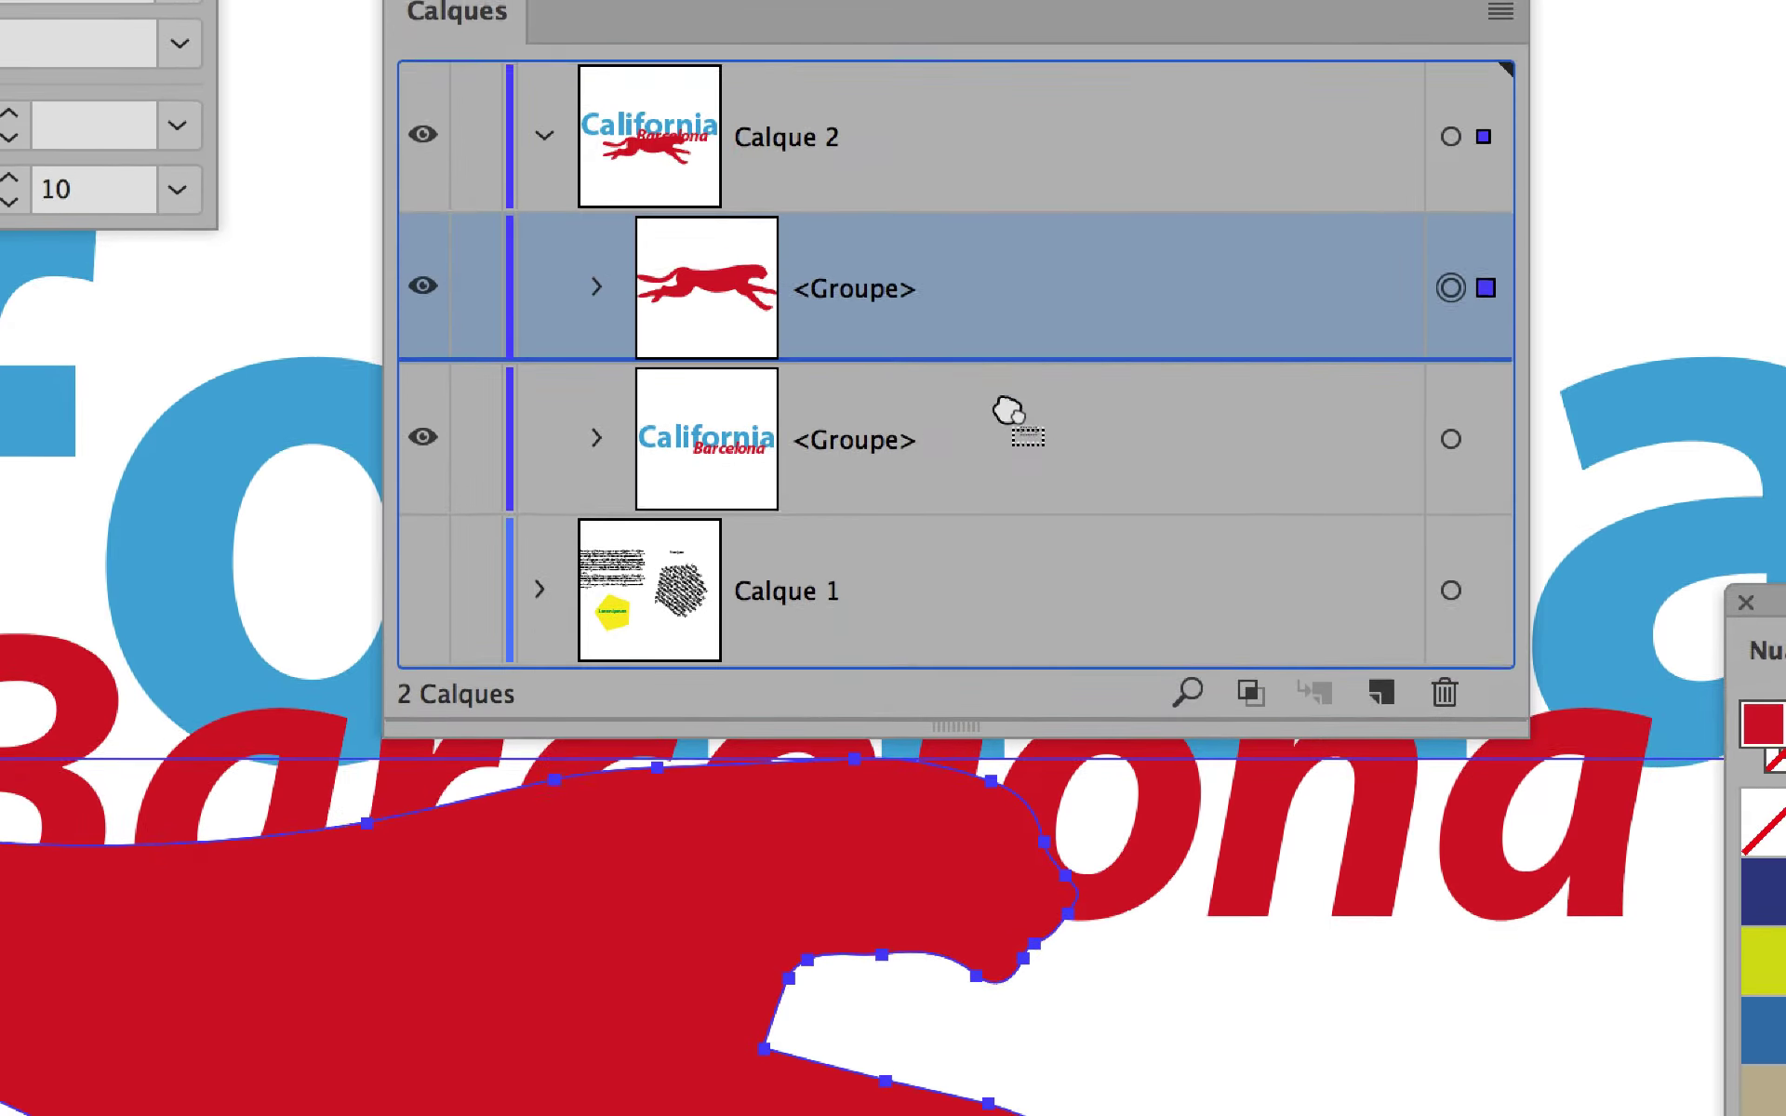
left_click_drag(1009, 435, 1005, 426)
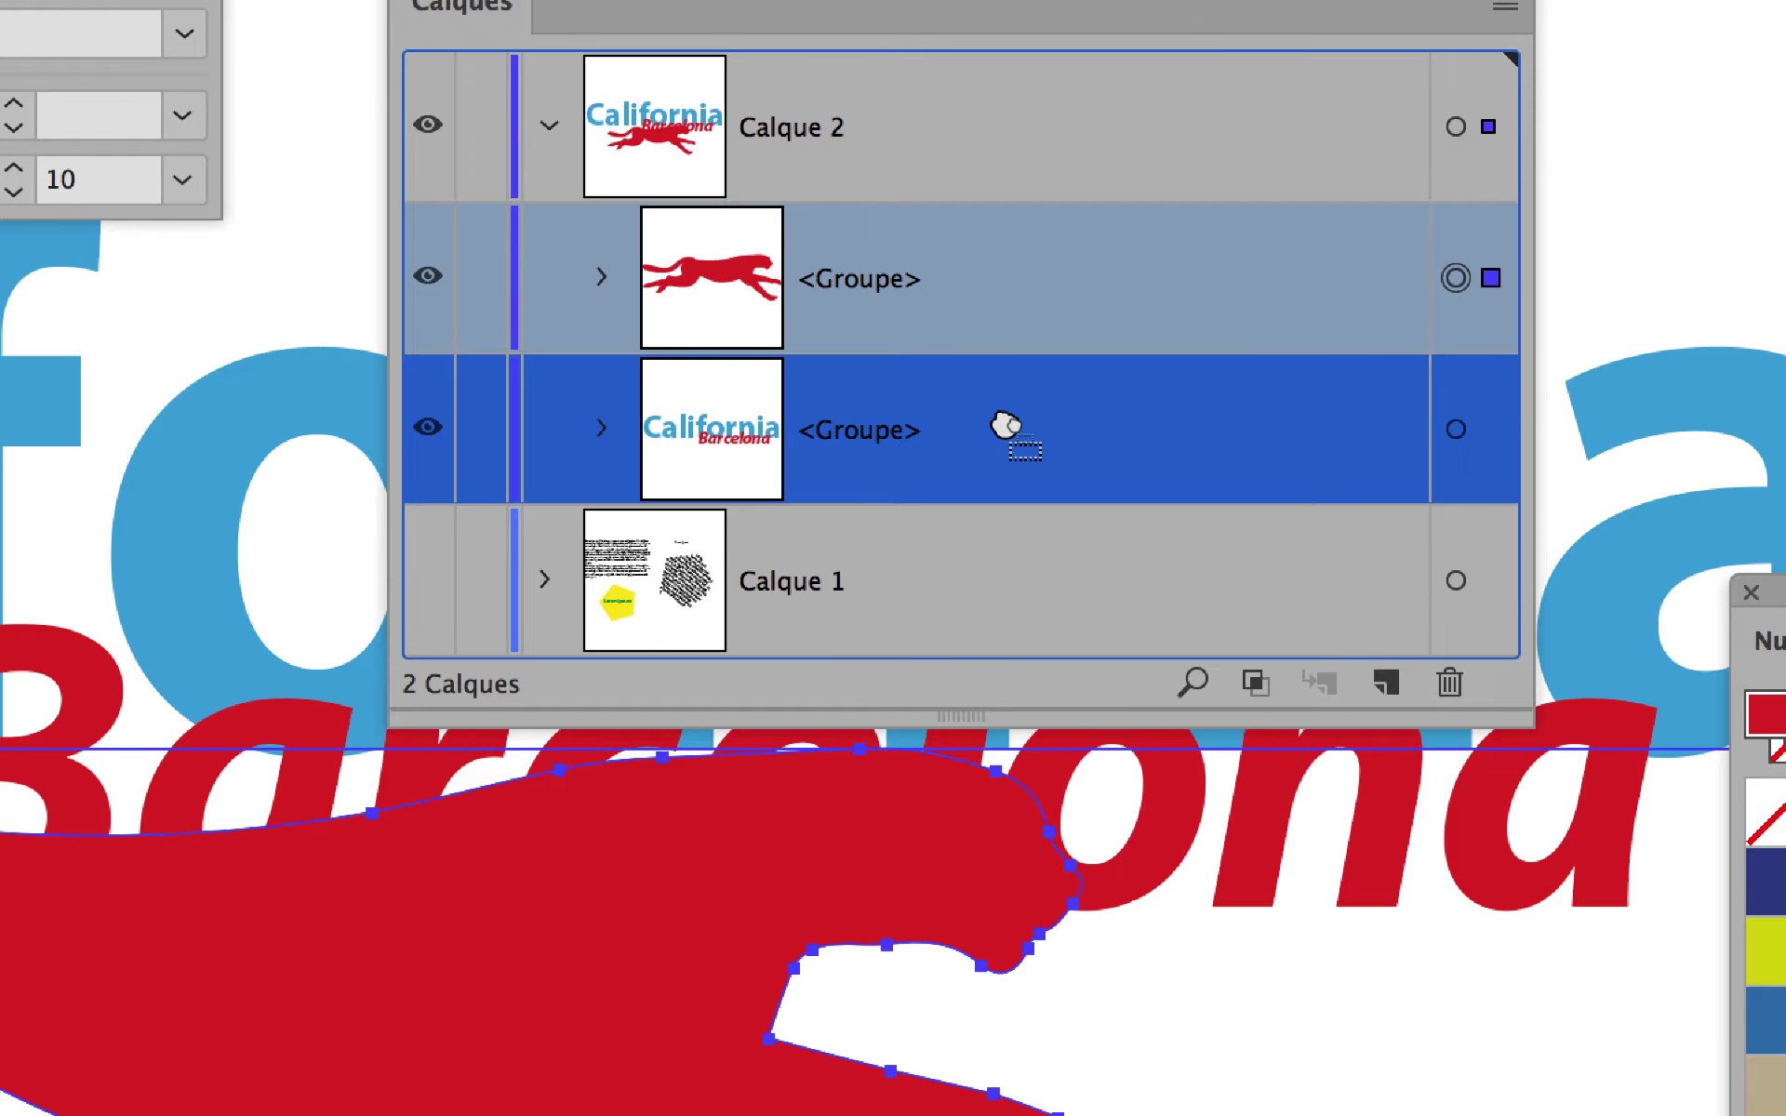
left_click_drag(1006, 426, 1008, 437)
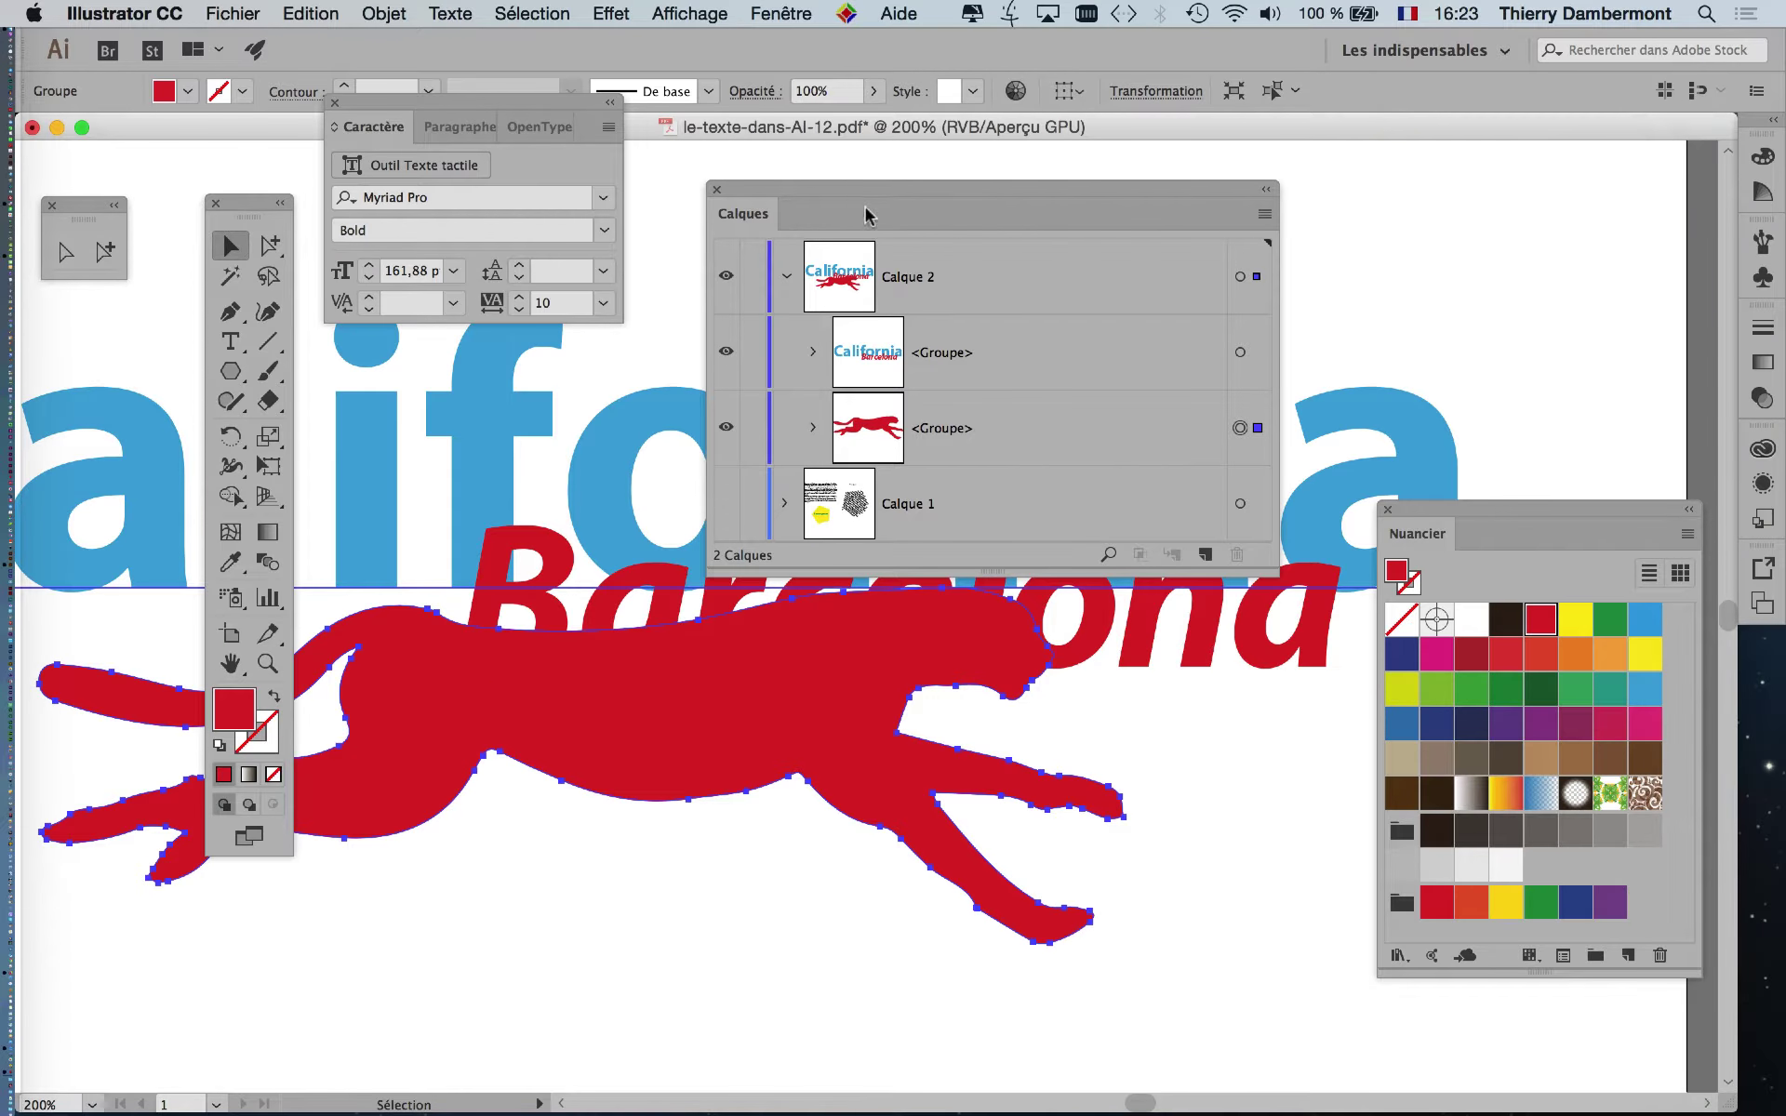
left_click_drag(865, 215, 1235, 166)
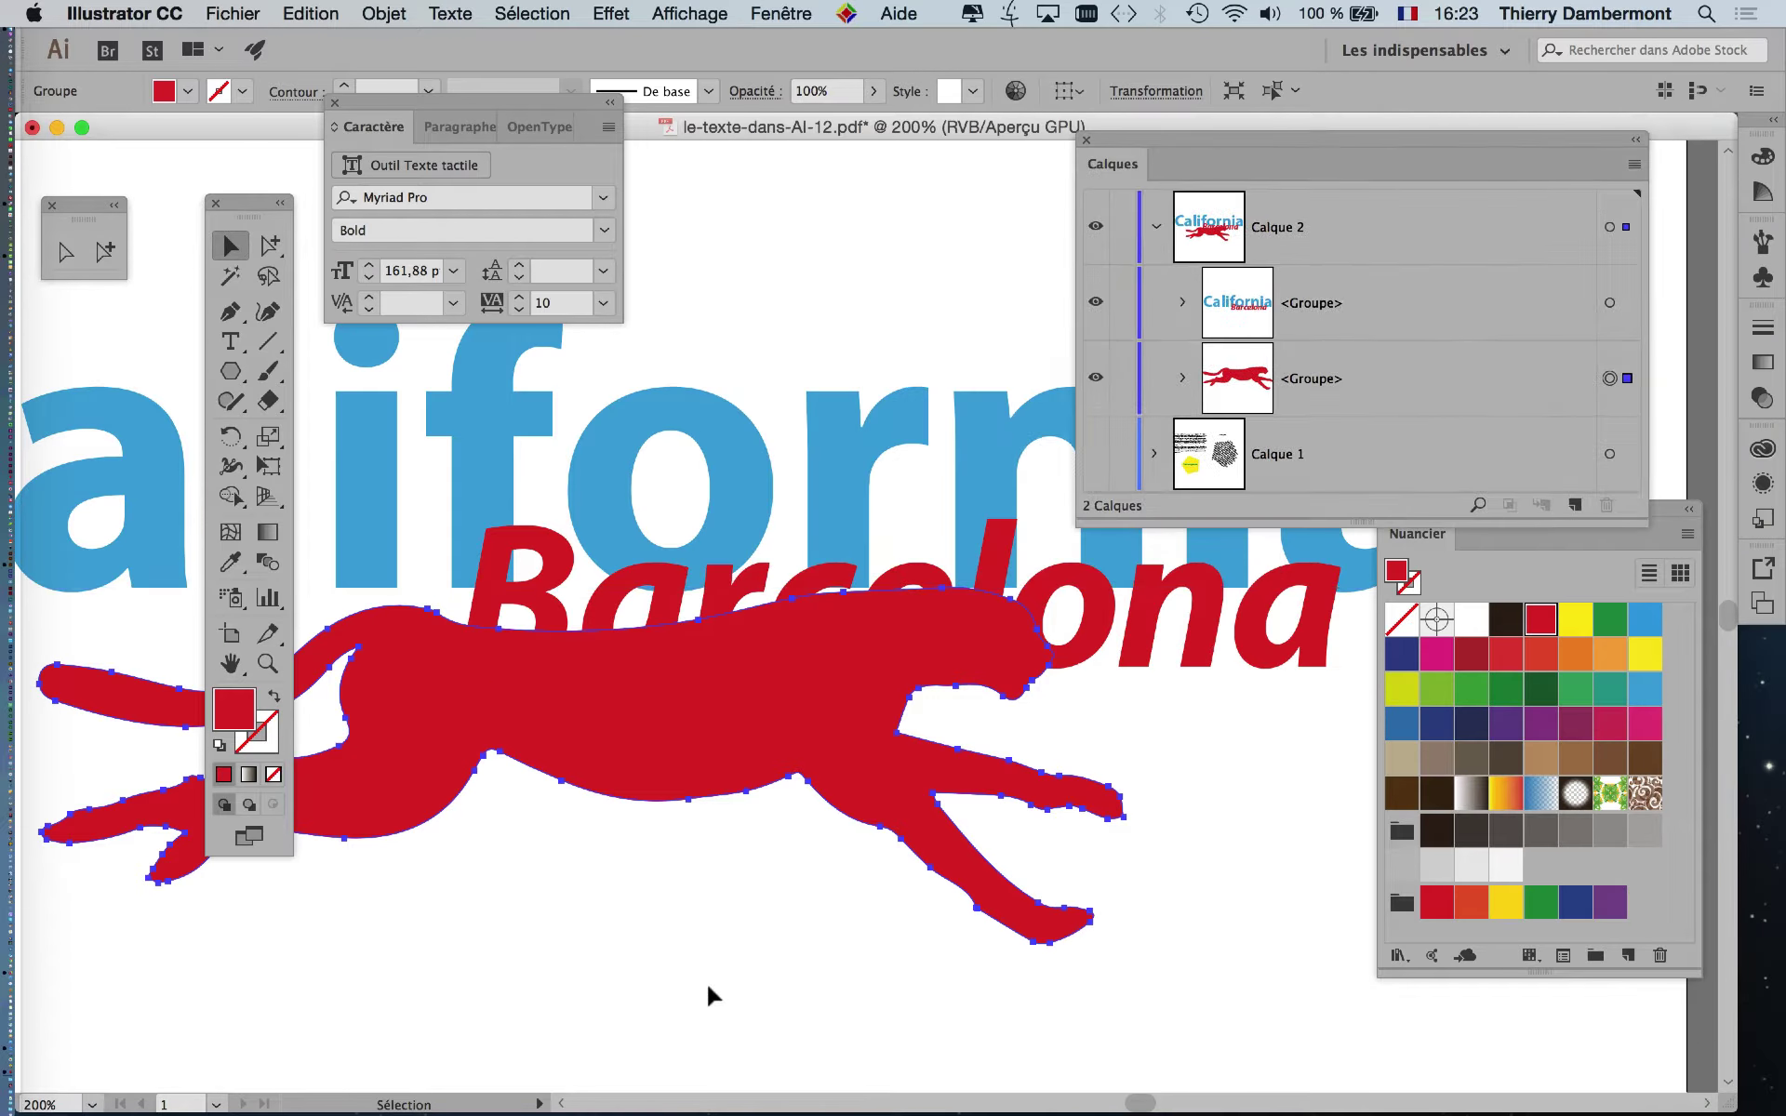
left_click(712, 965)
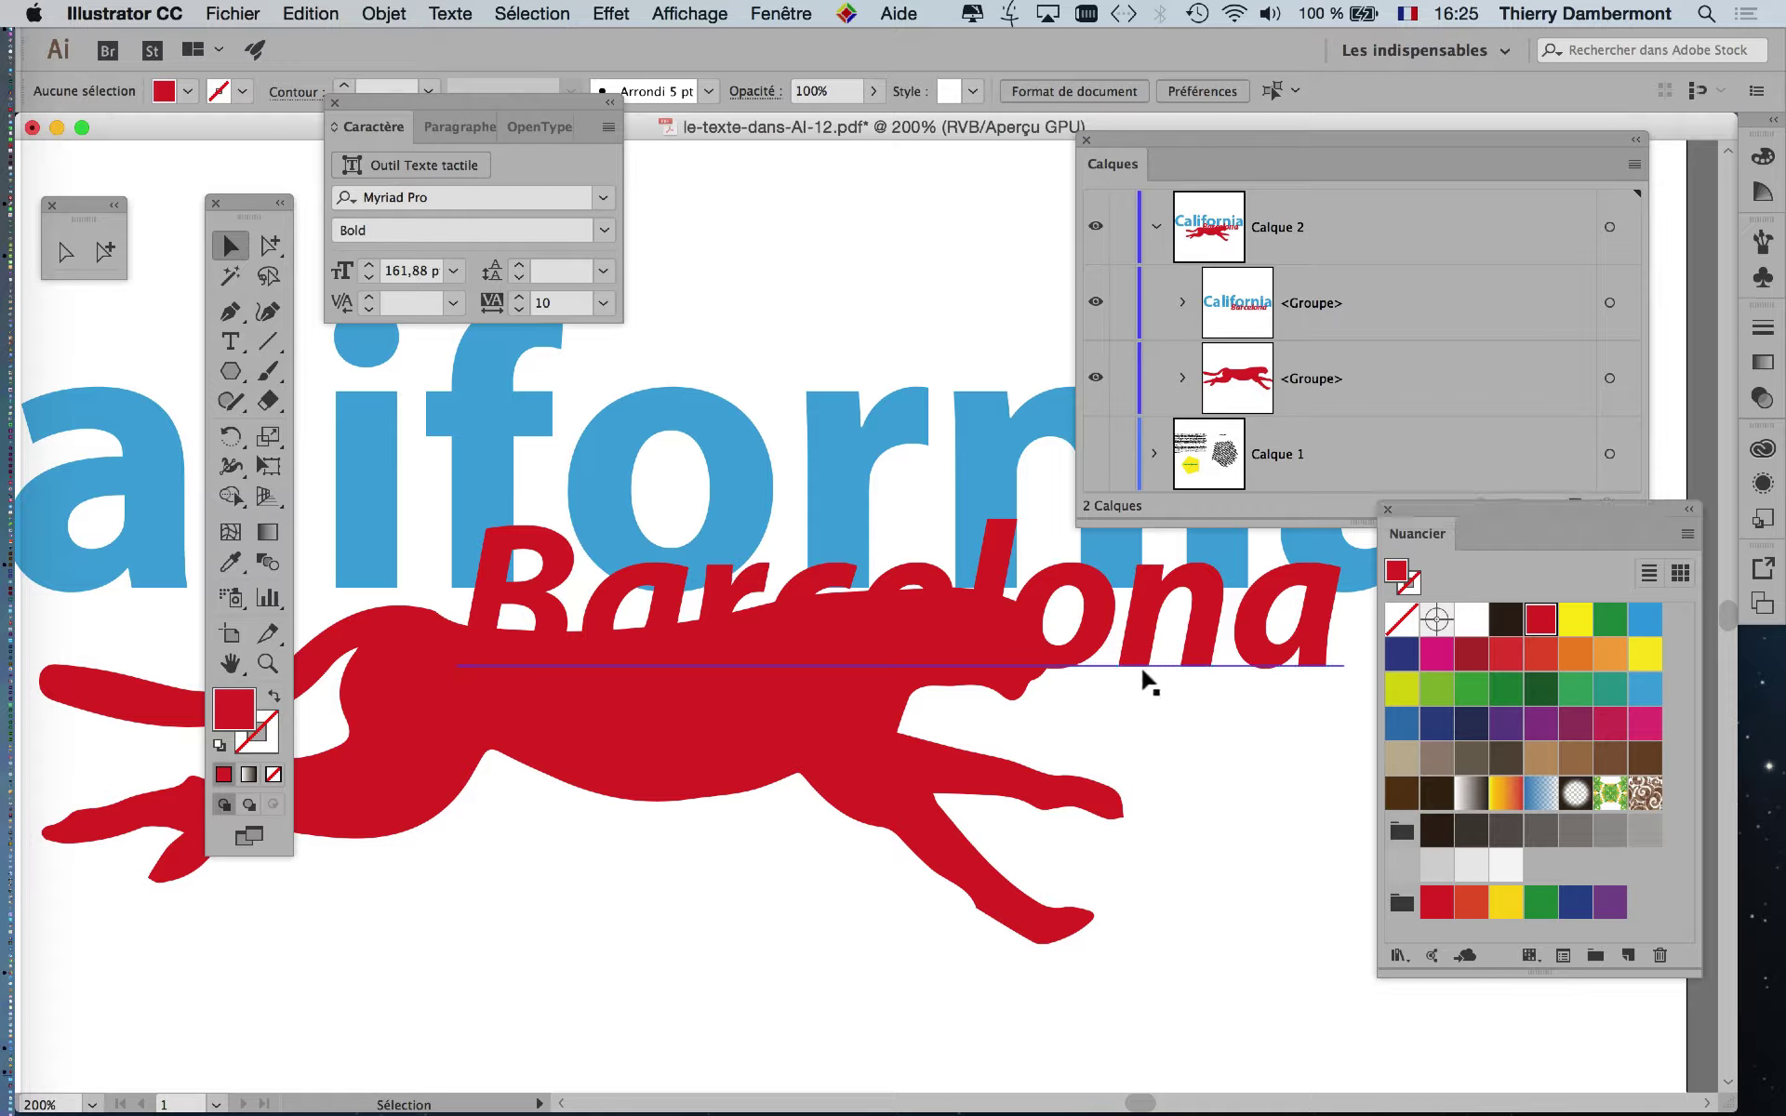
Step: Set the Barcelona text's fill to None and zoom back to 100%
left_click(1143, 670)
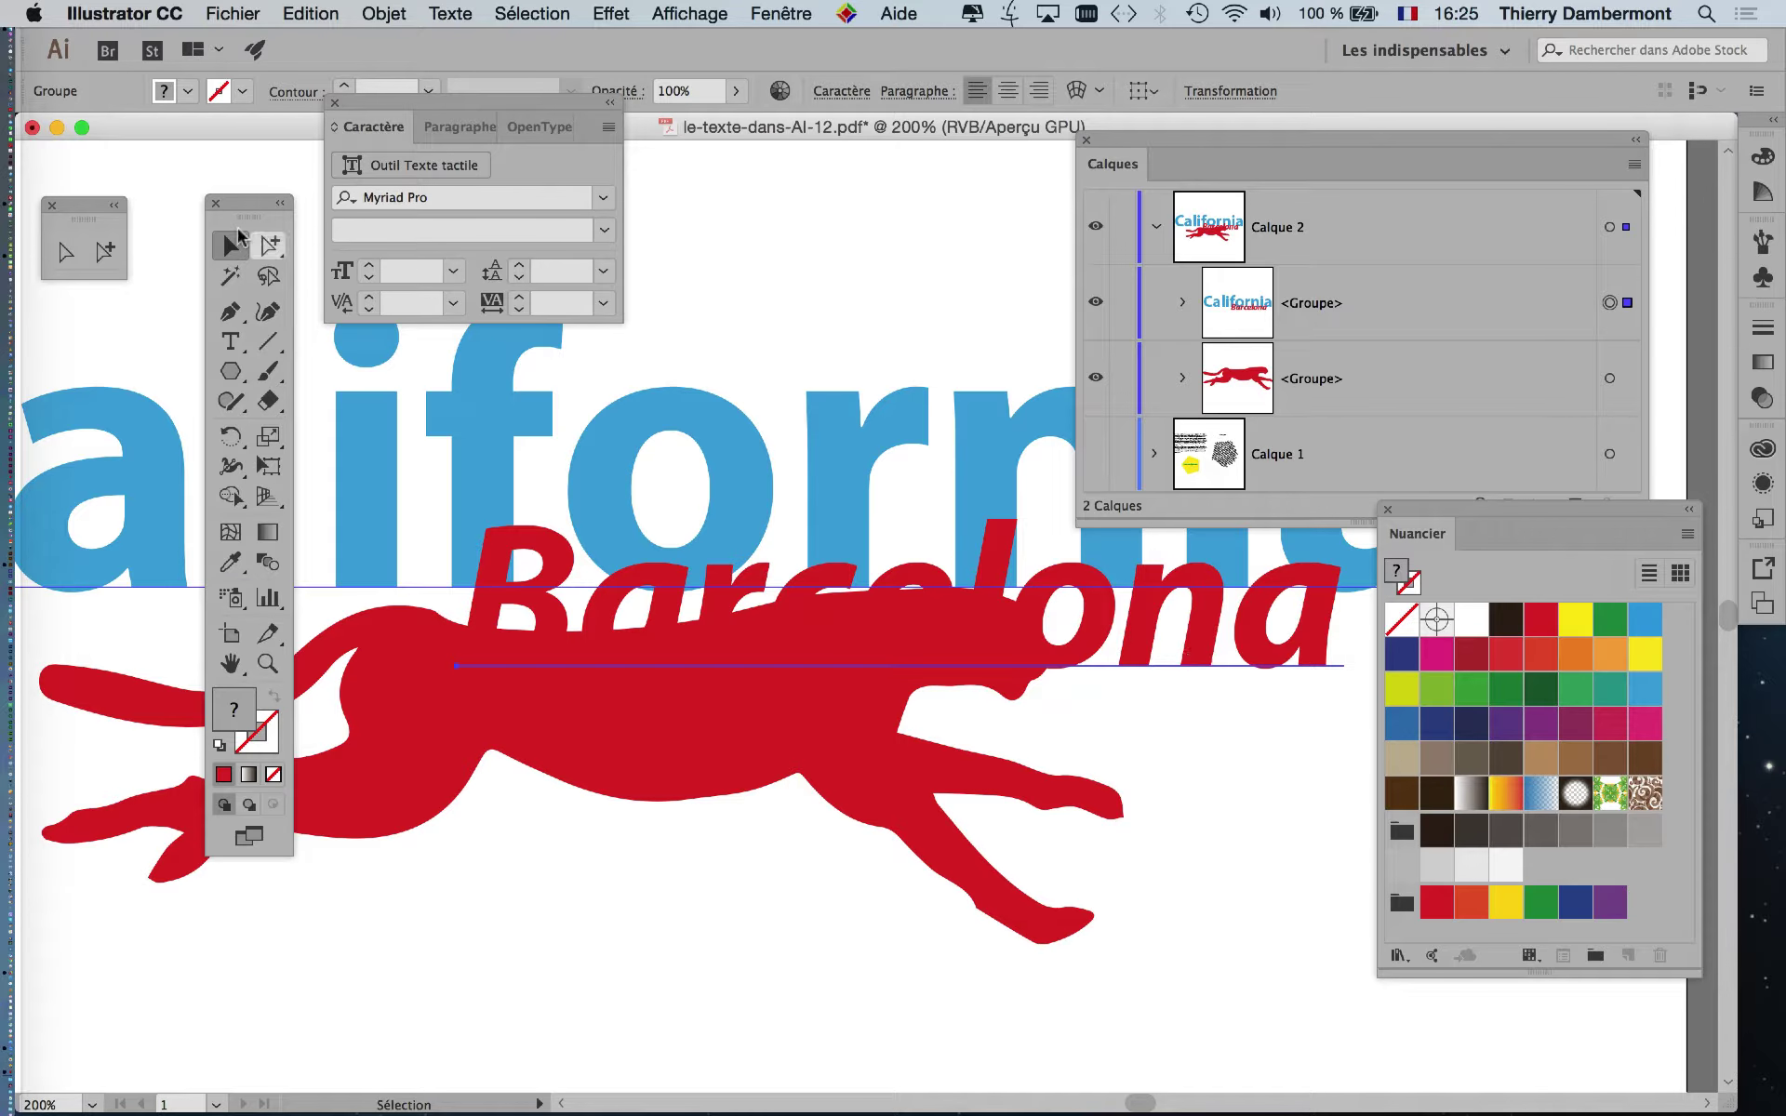
left_click(1252, 728)
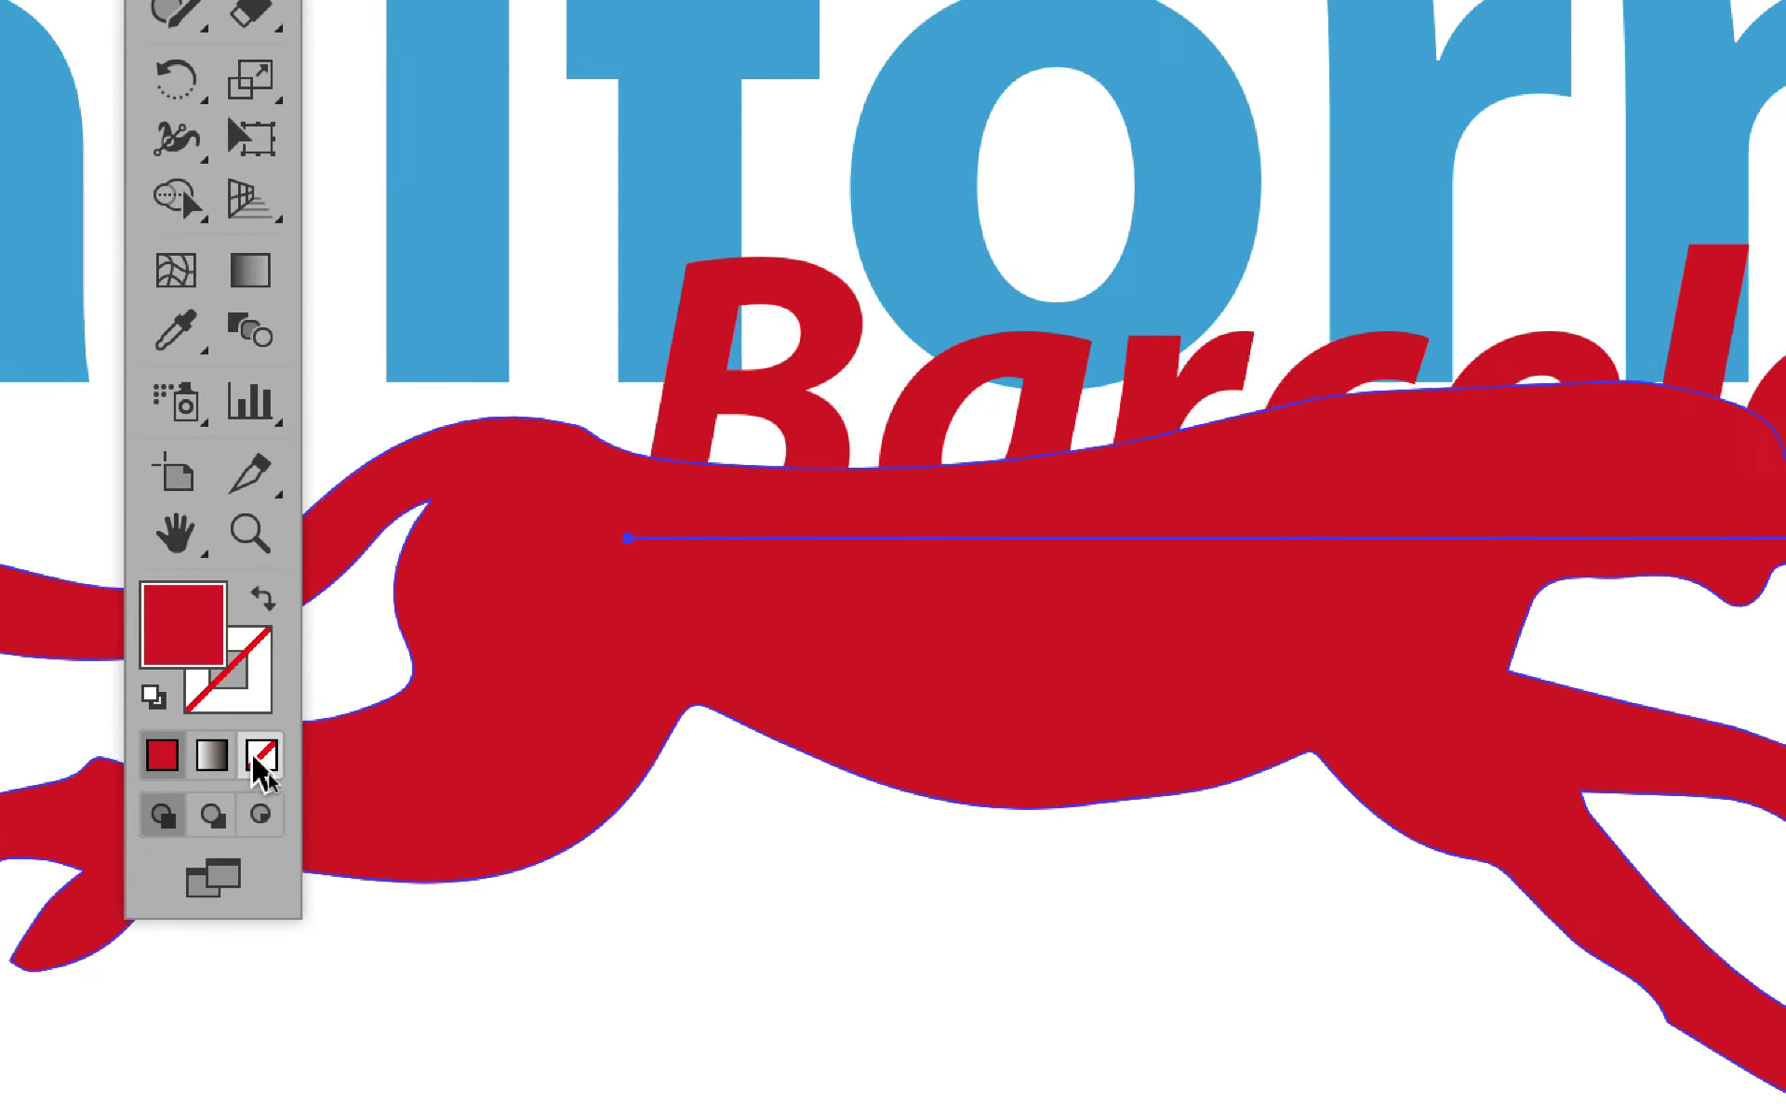
left_click(291, 774)
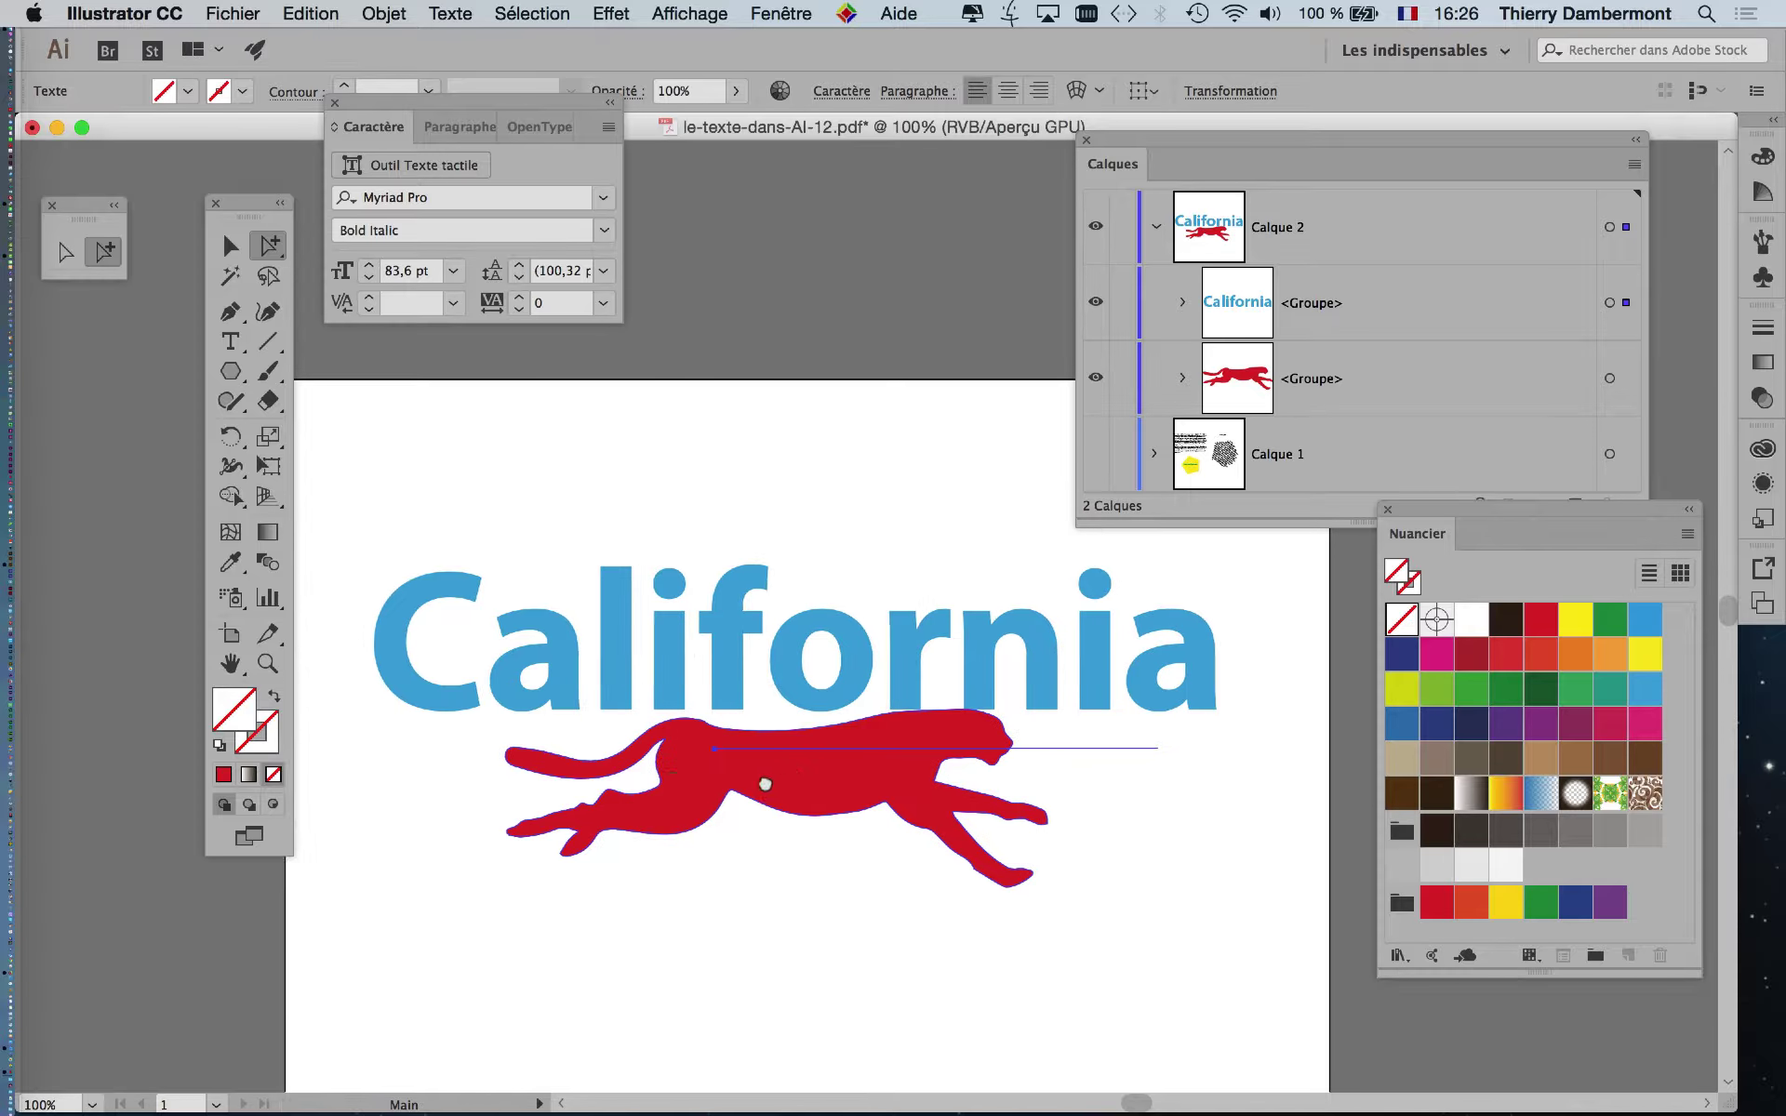
key("super+minus")
Step: Show the Aspect panel from Fenêtre and float it outside the dock
left_click_drag(248, 209, 81, 318)
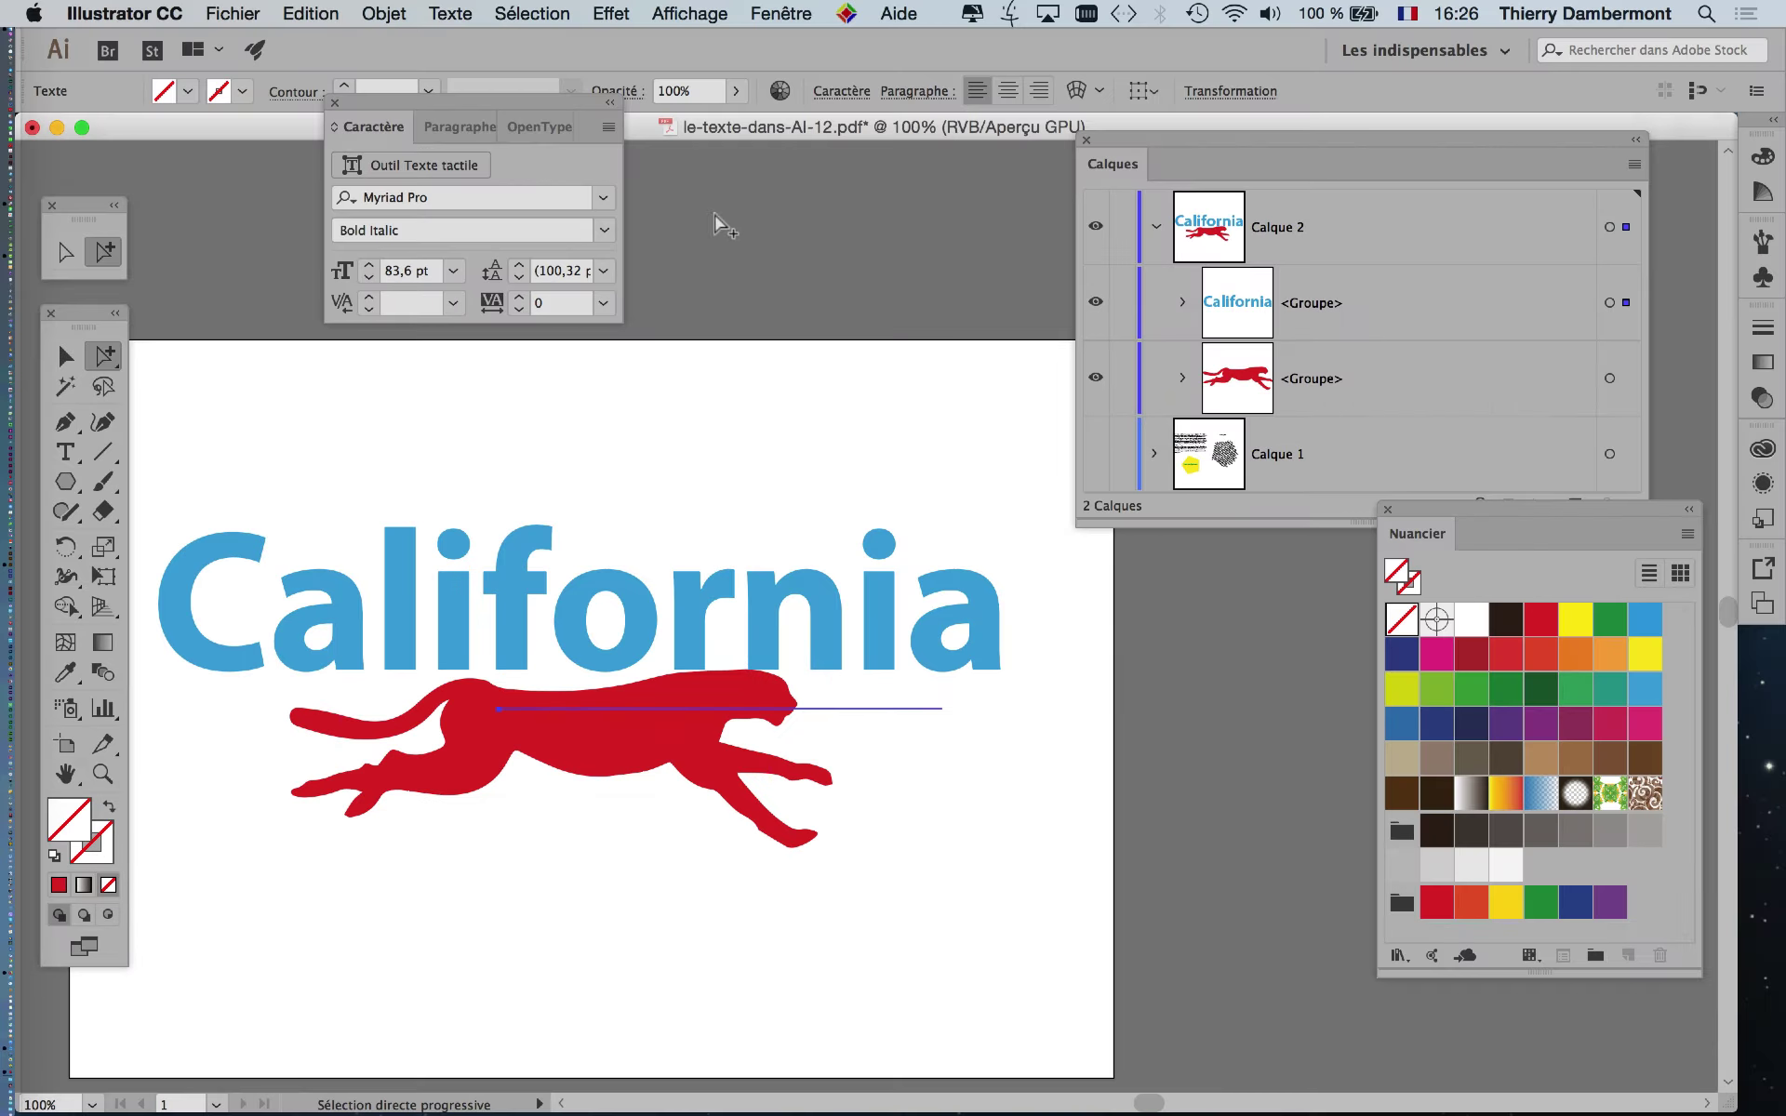
left_click(793, 11)
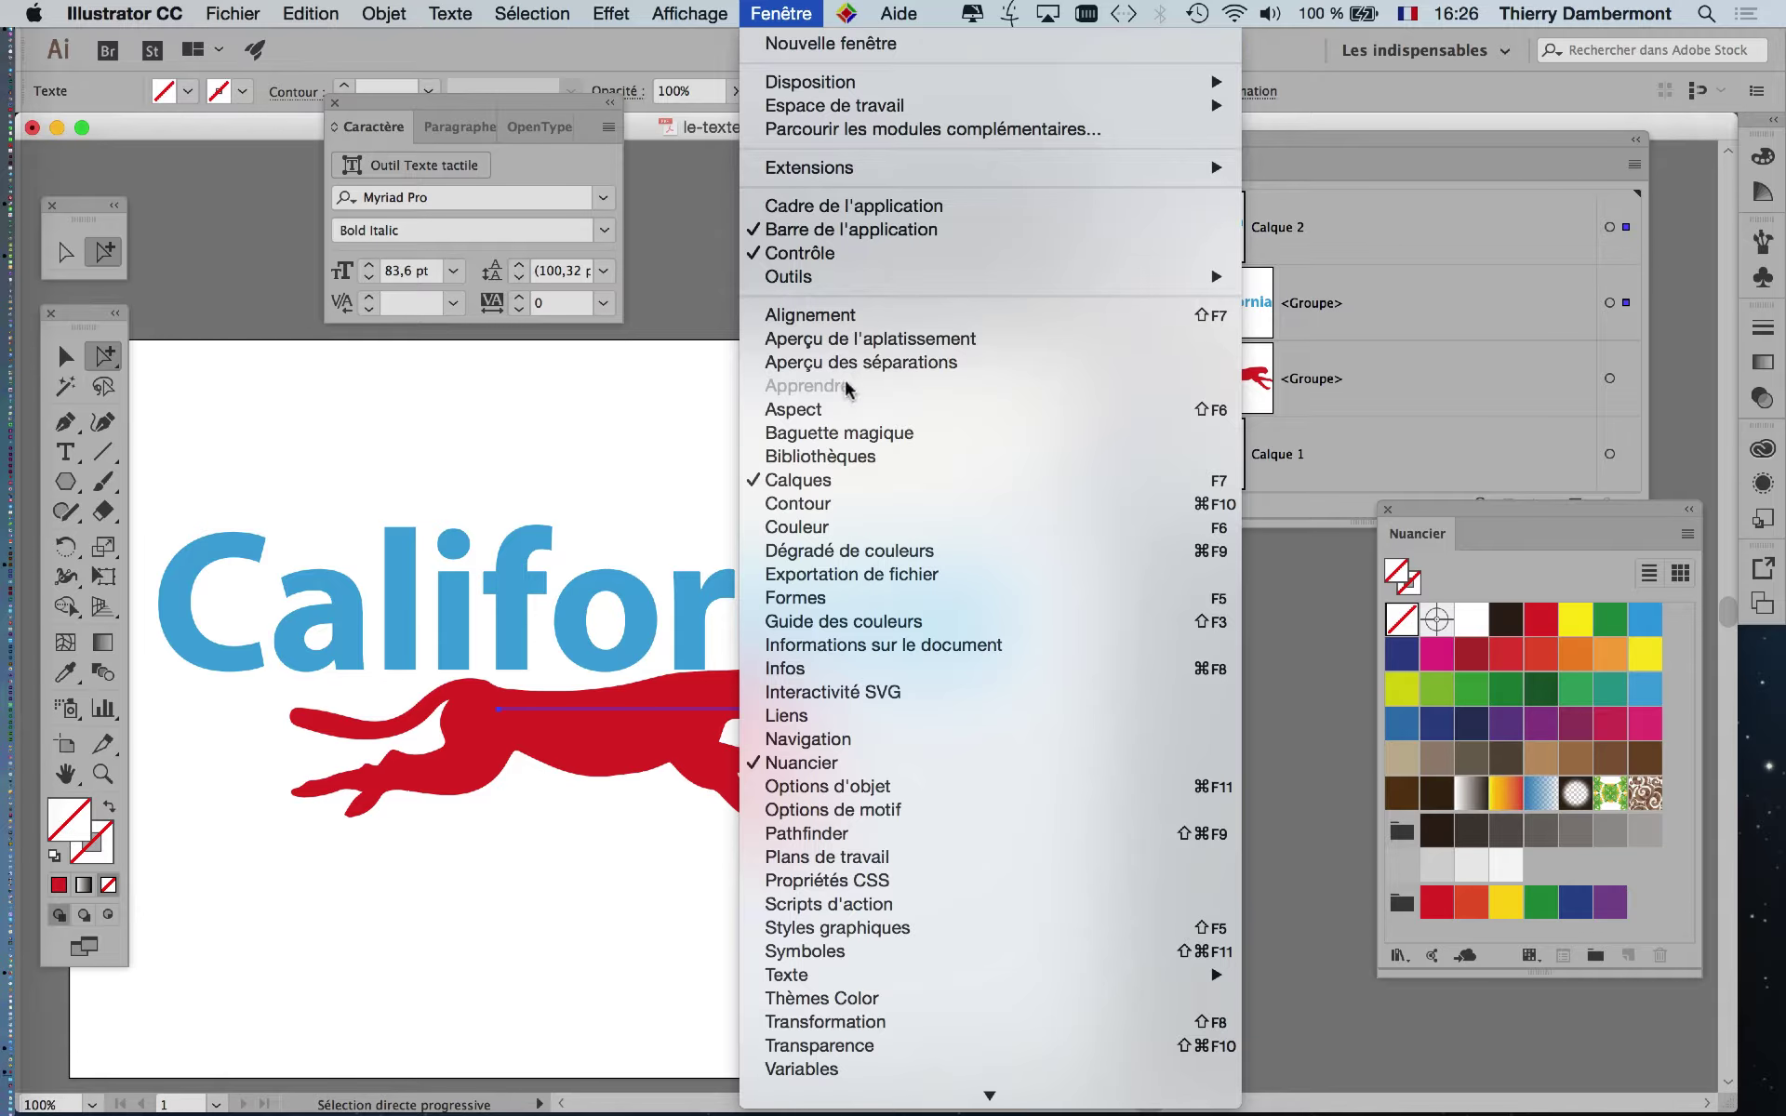
left_click(809, 396)
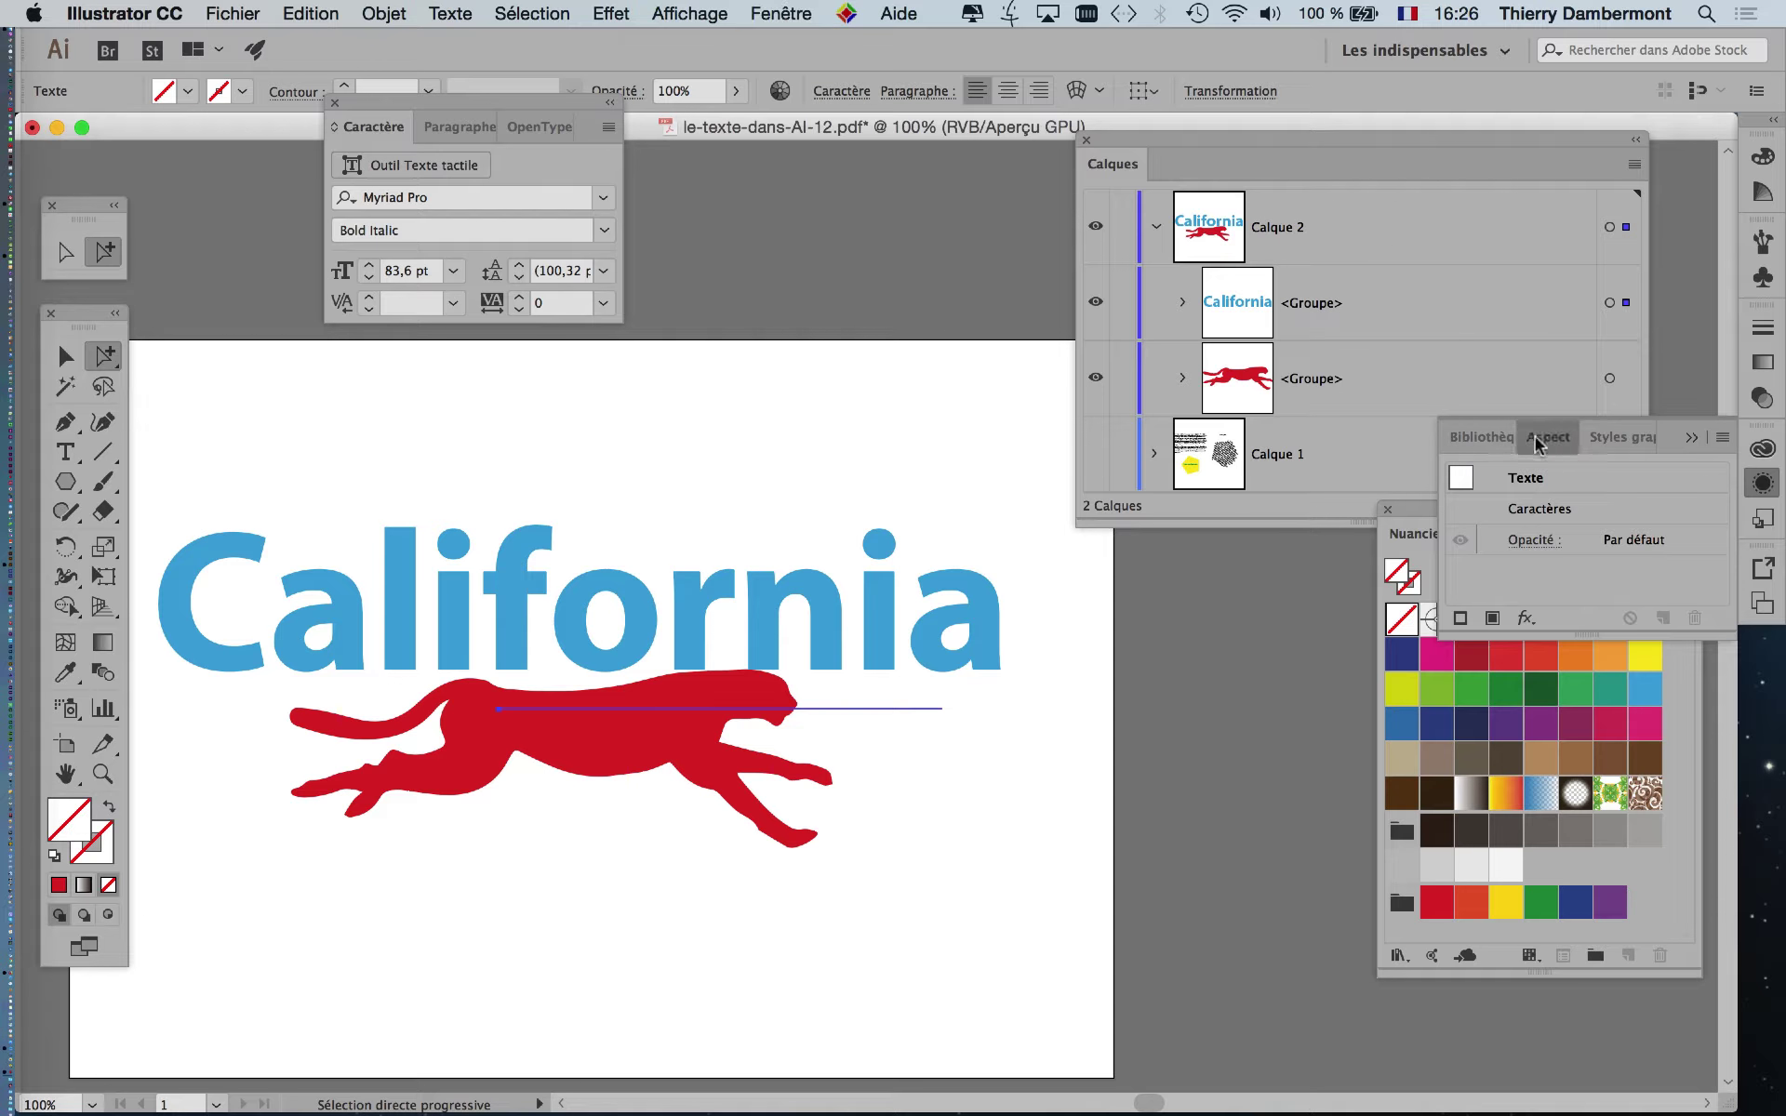
mouse_move(1535, 443)
left_mouse_down()
mouse_move(711, 380)
mouse_move(666, 395)
left_mouse_up()
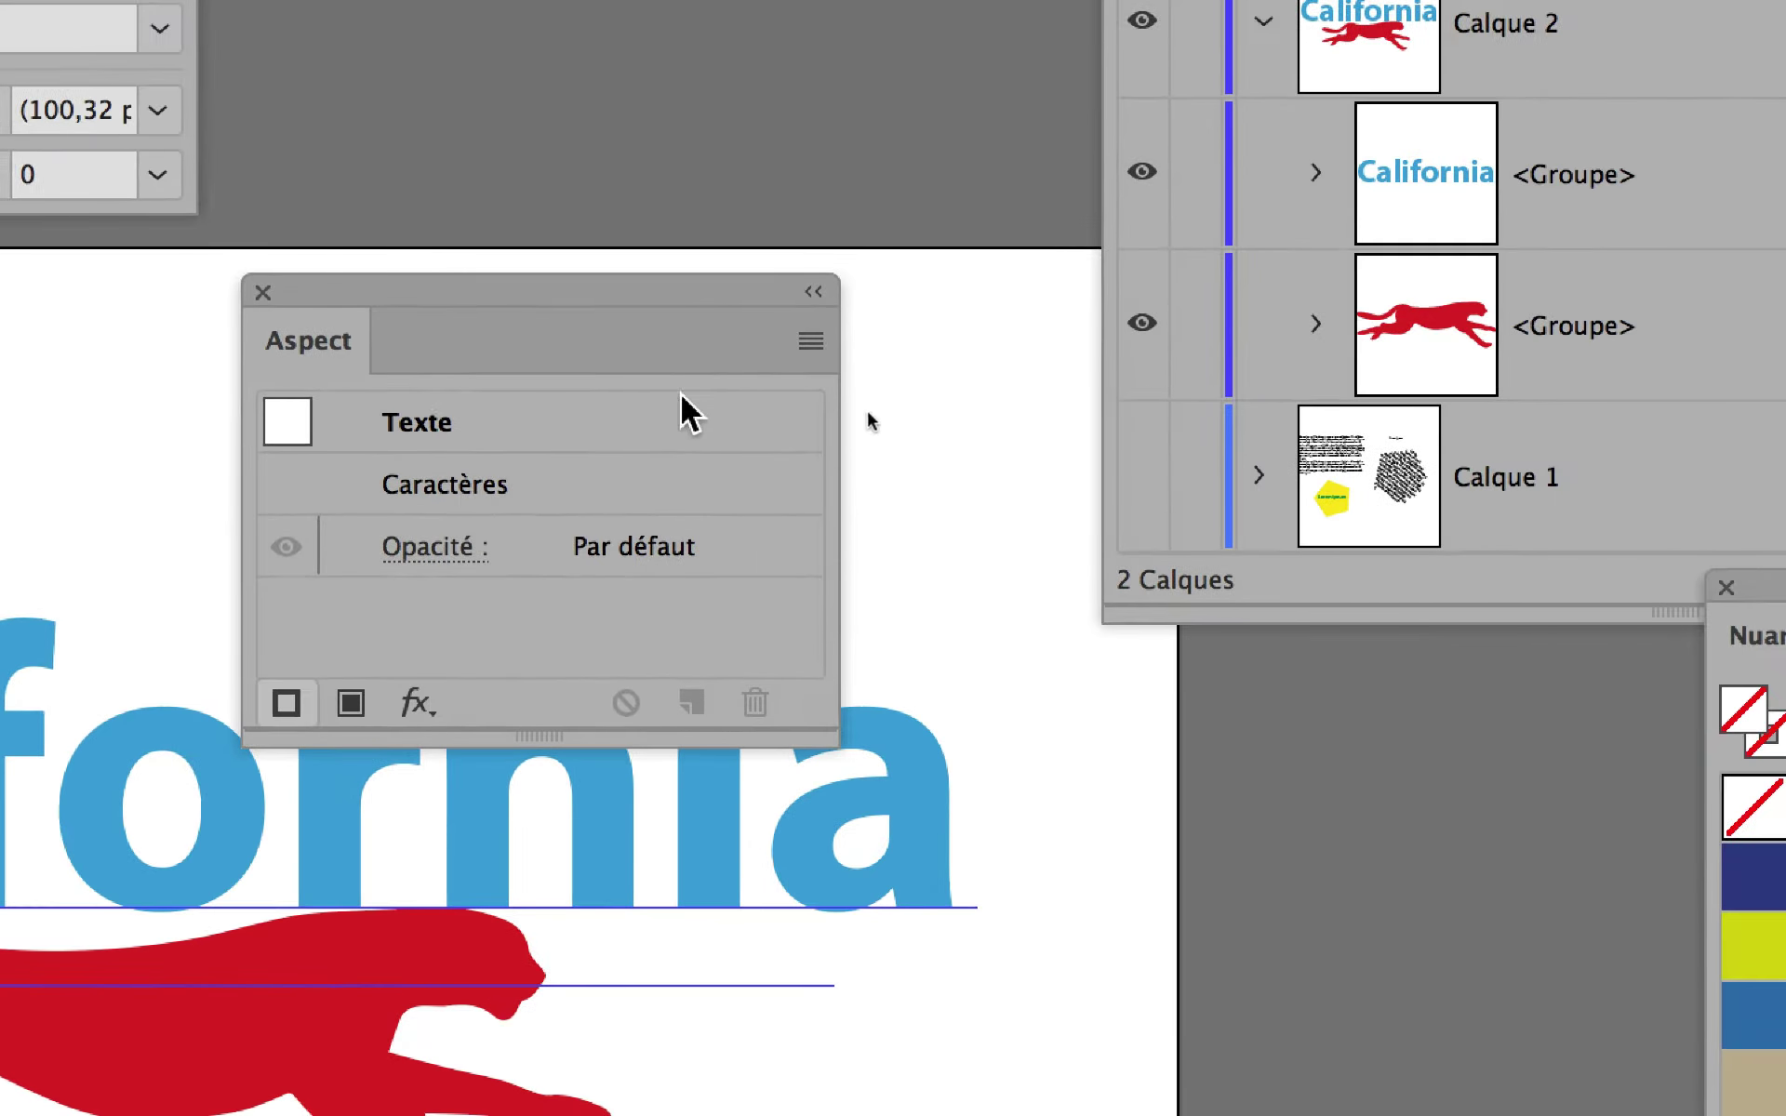
Step: Paste the Barcelona text below California and give it a red fill with no stroke
left_click(811, 342)
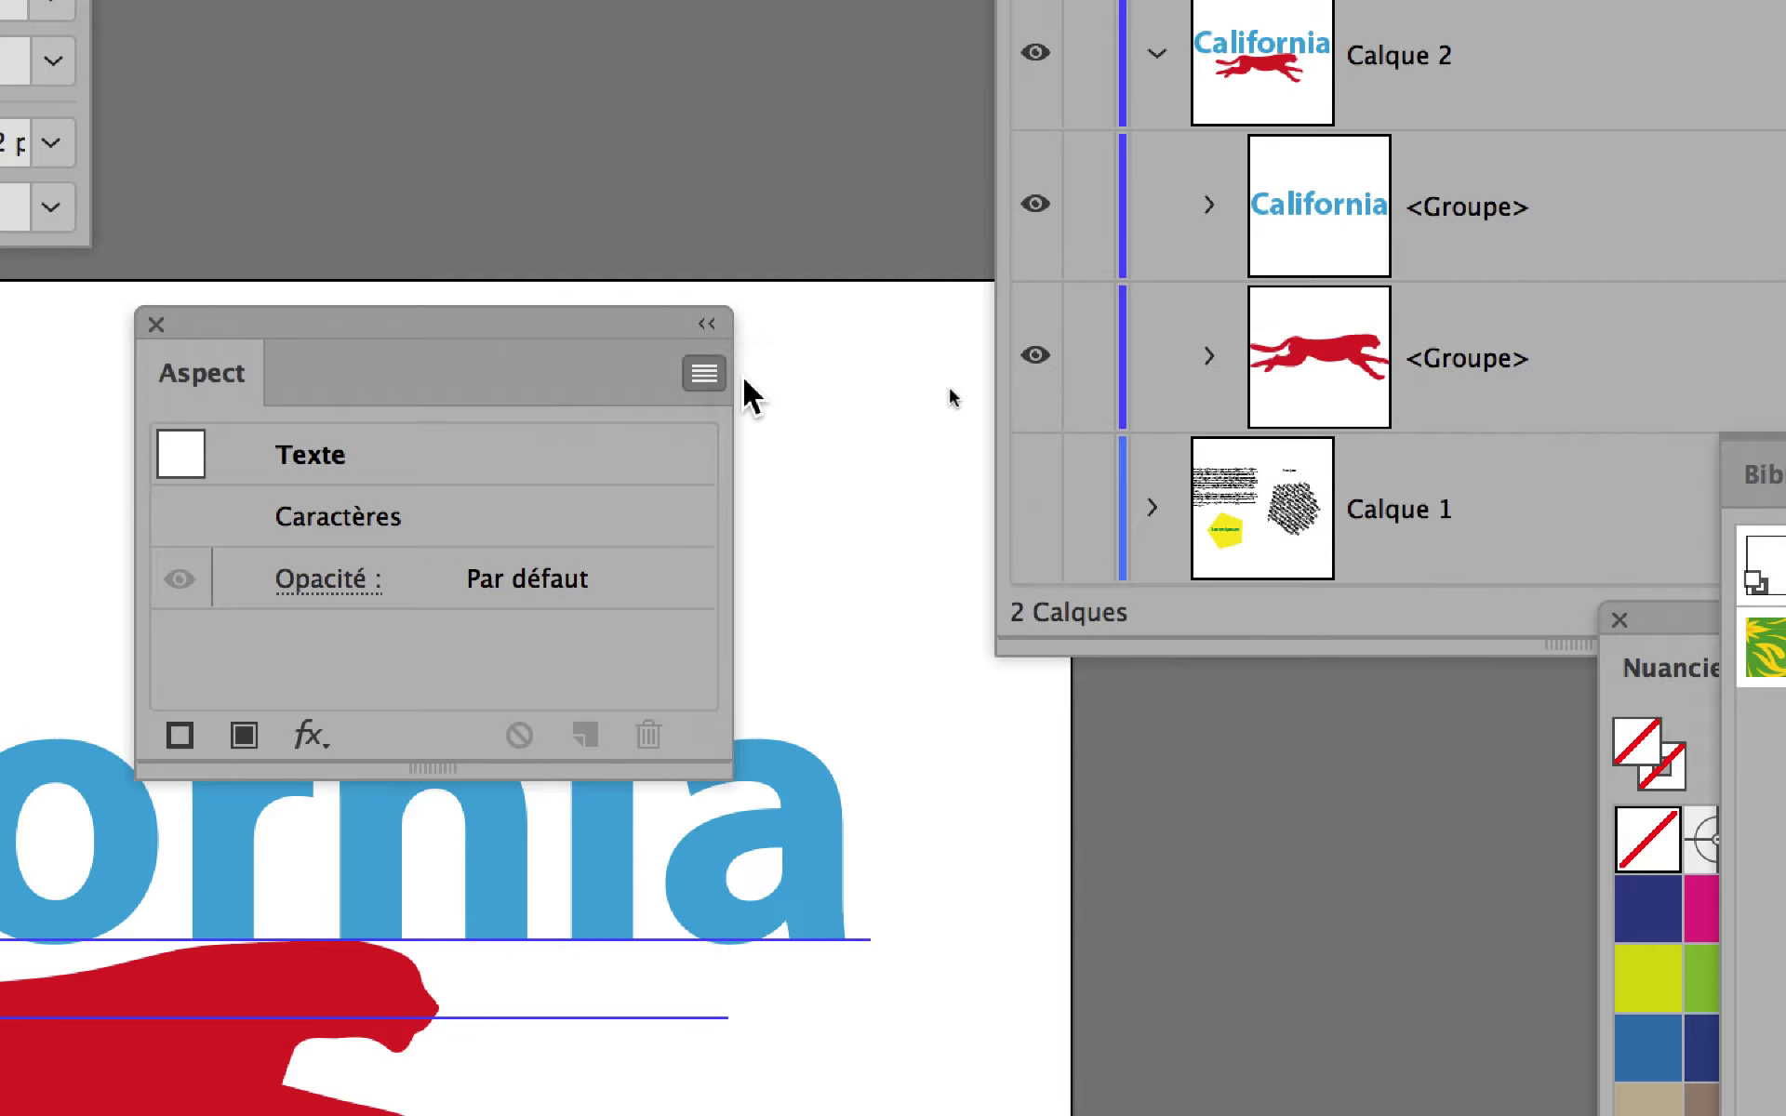
key("ctrl+v")
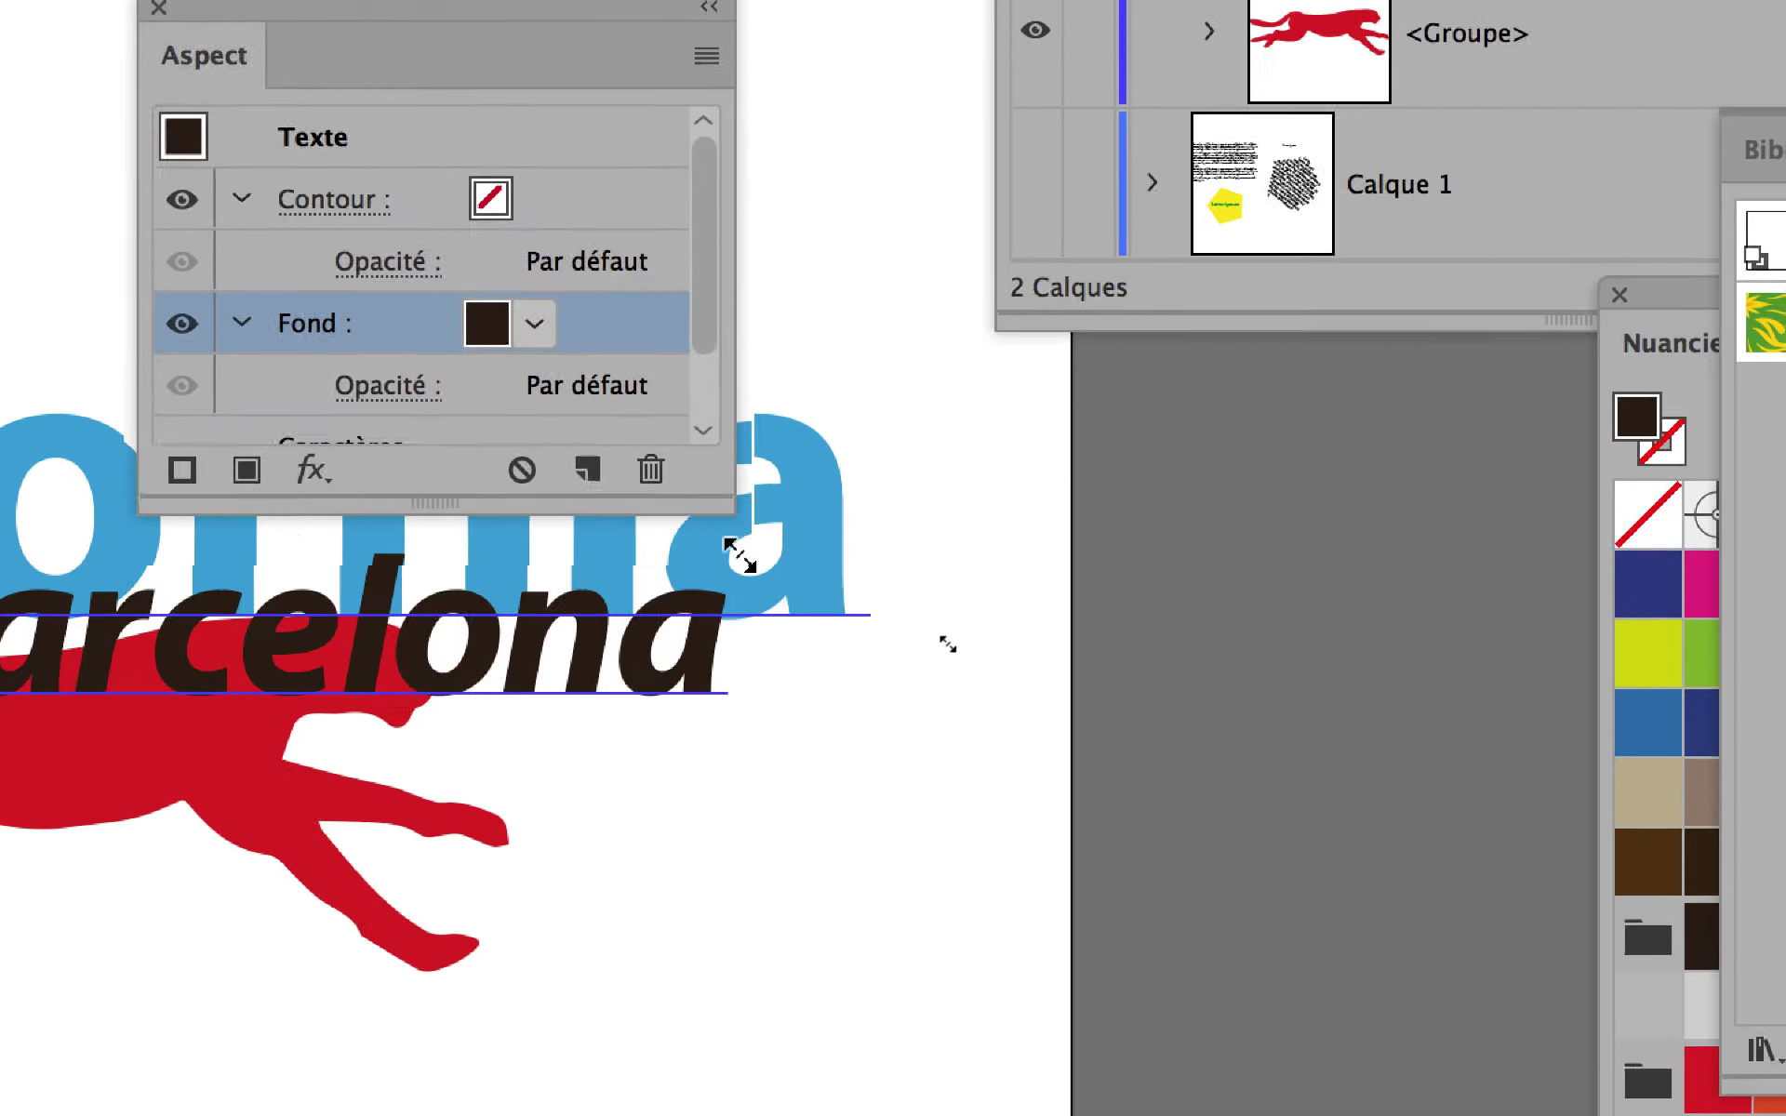
left_click_drag(750, 521, 745, 642)
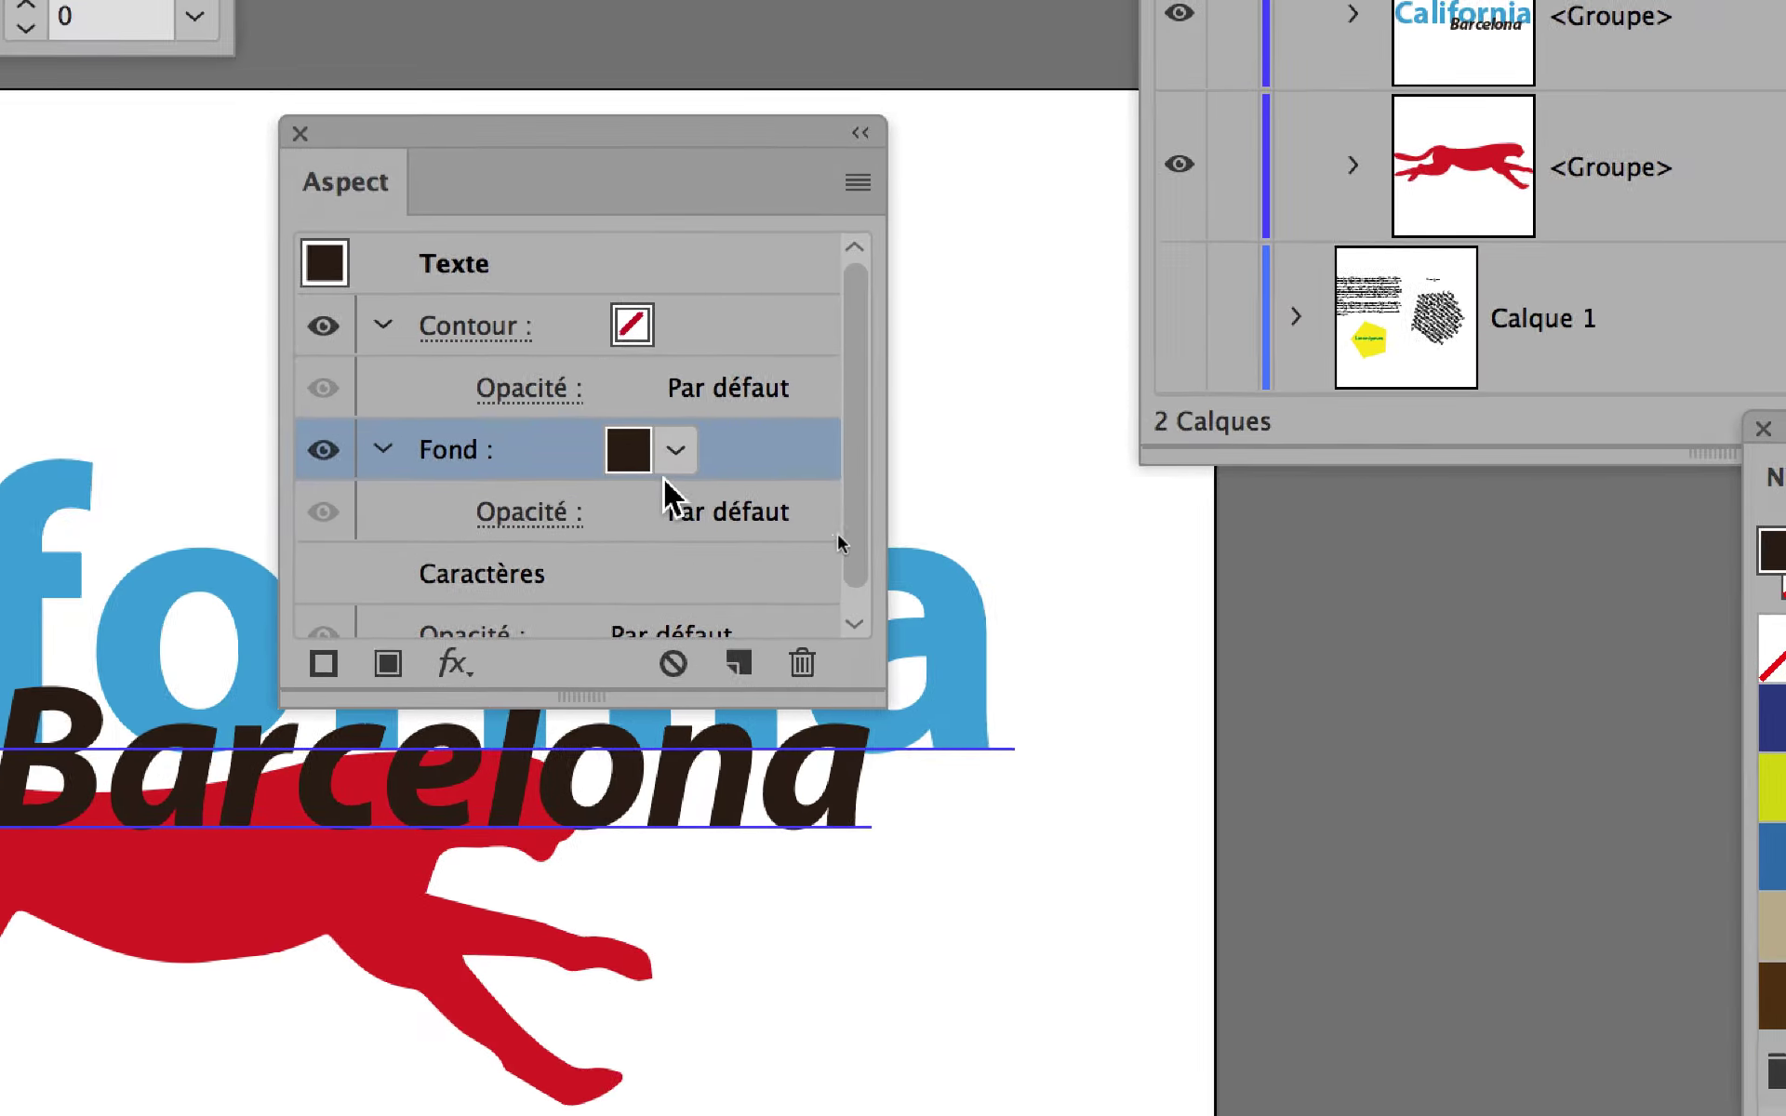
left_click(674, 452)
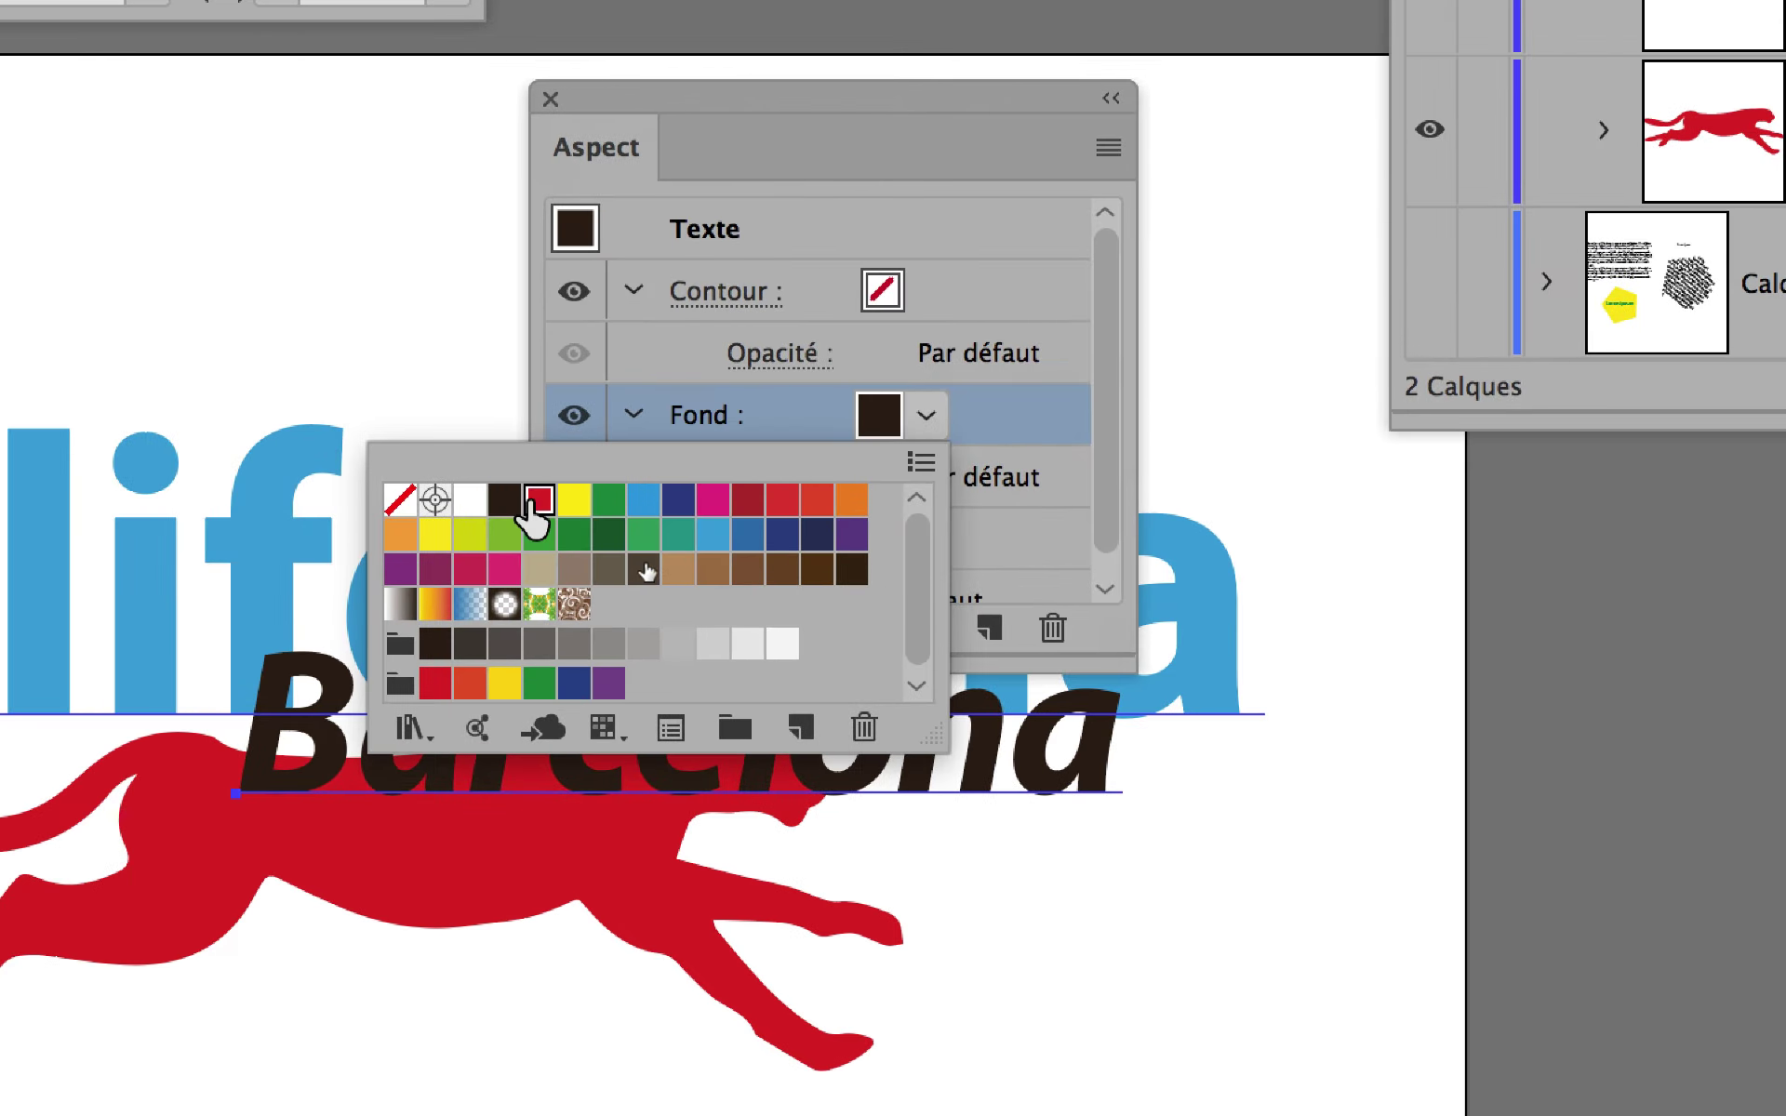
left_click(537, 500)
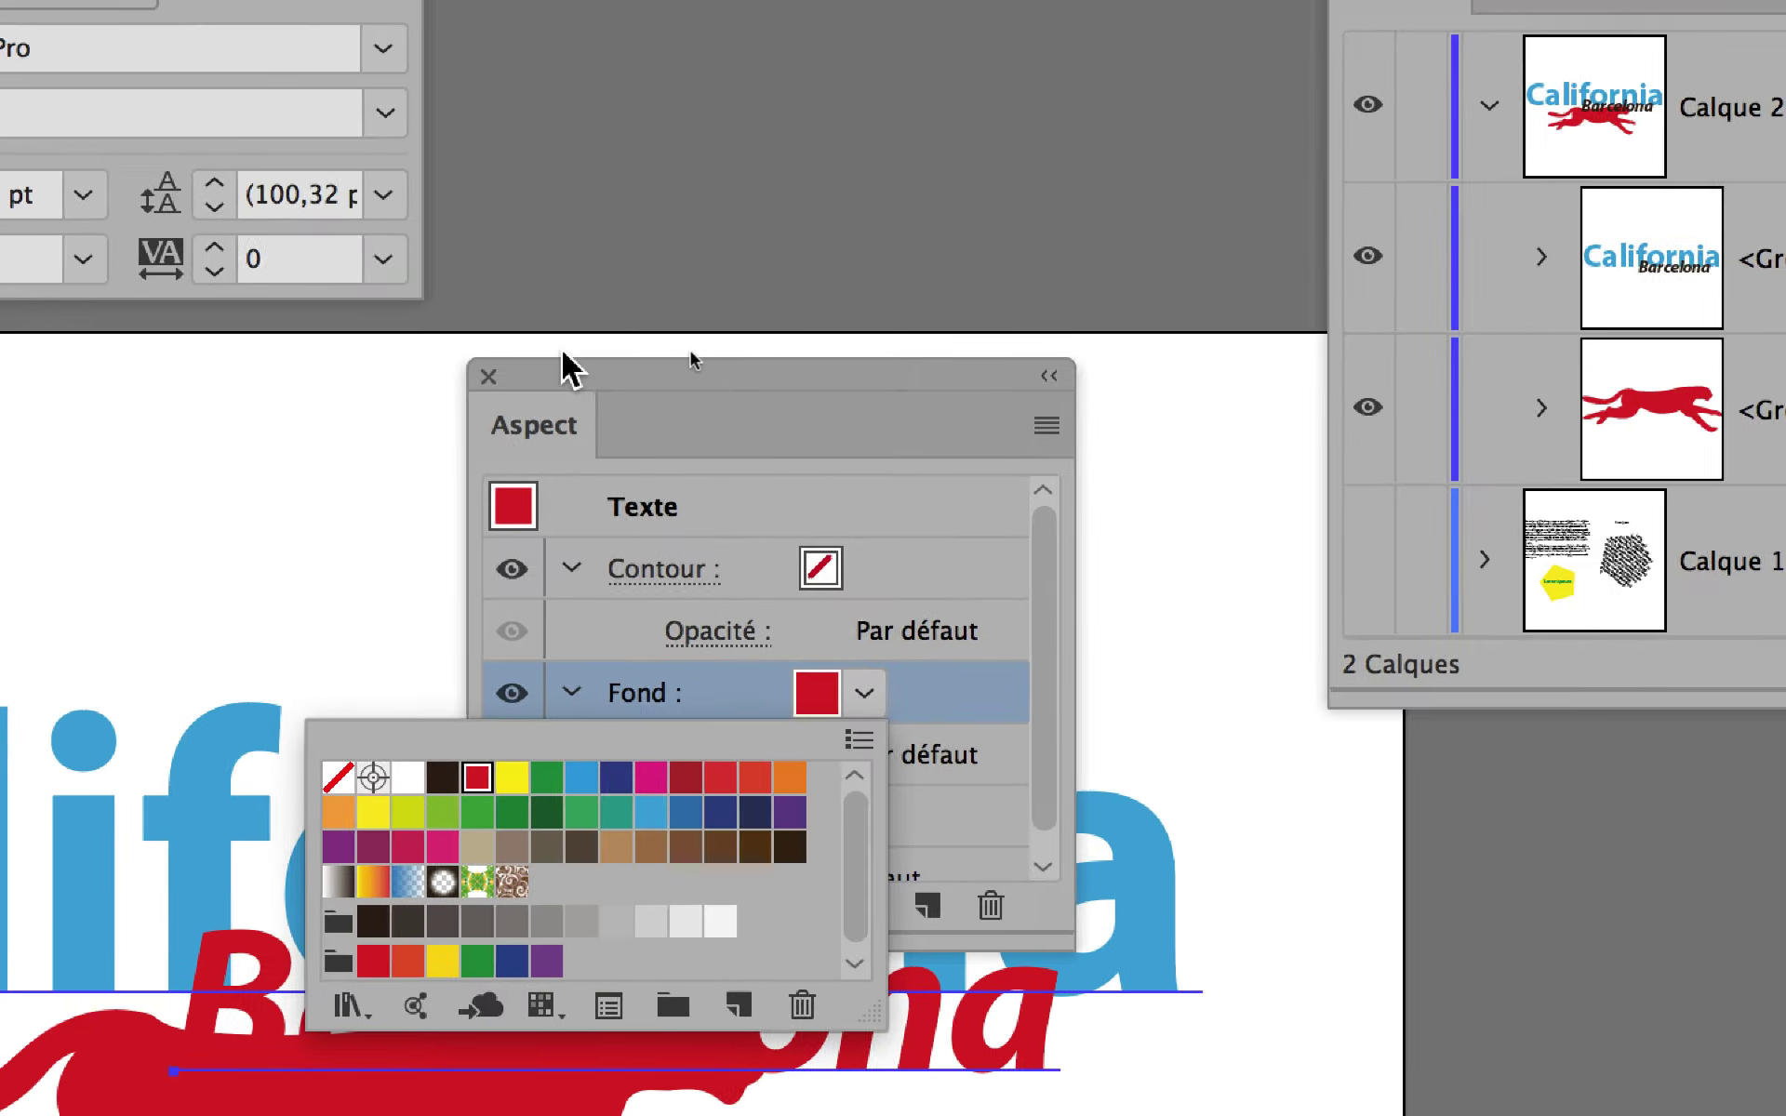
left_click(564, 360)
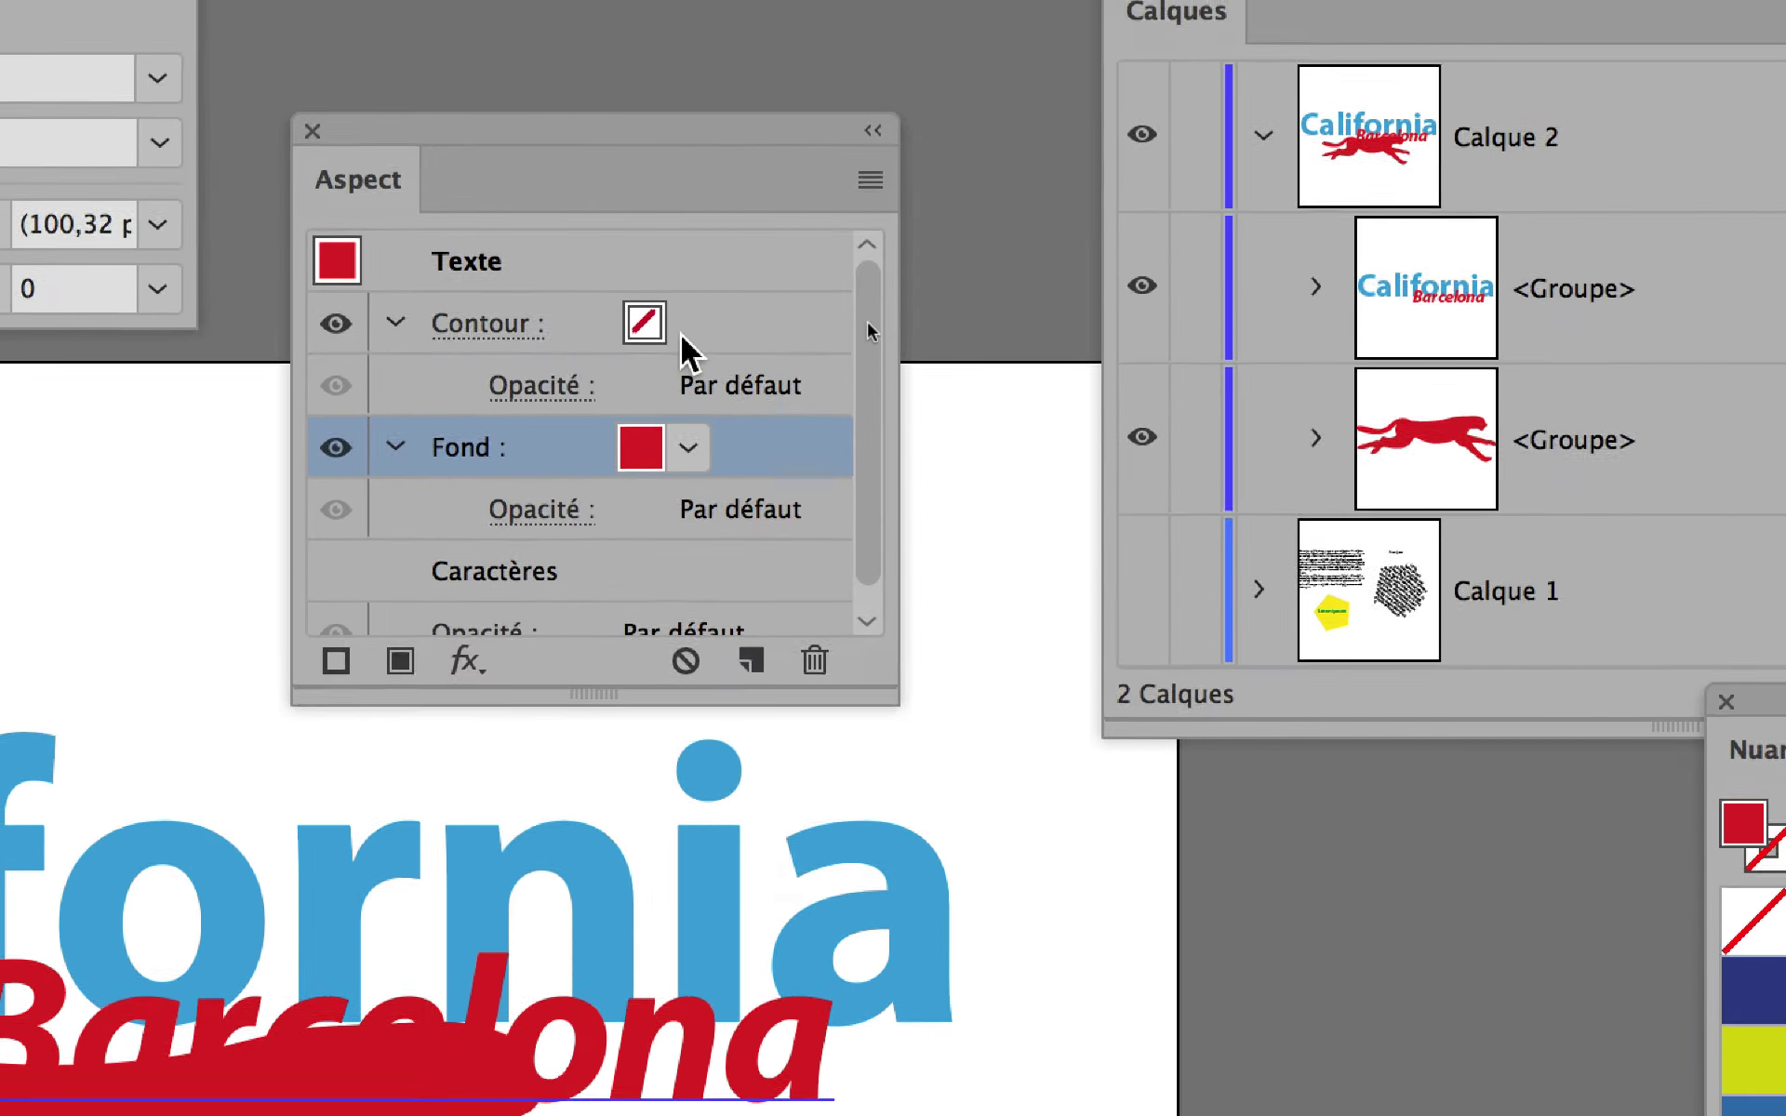
Step: Give the red Barcelona text a white stroke and raise its weight to 6 pt
left_click(684, 346)
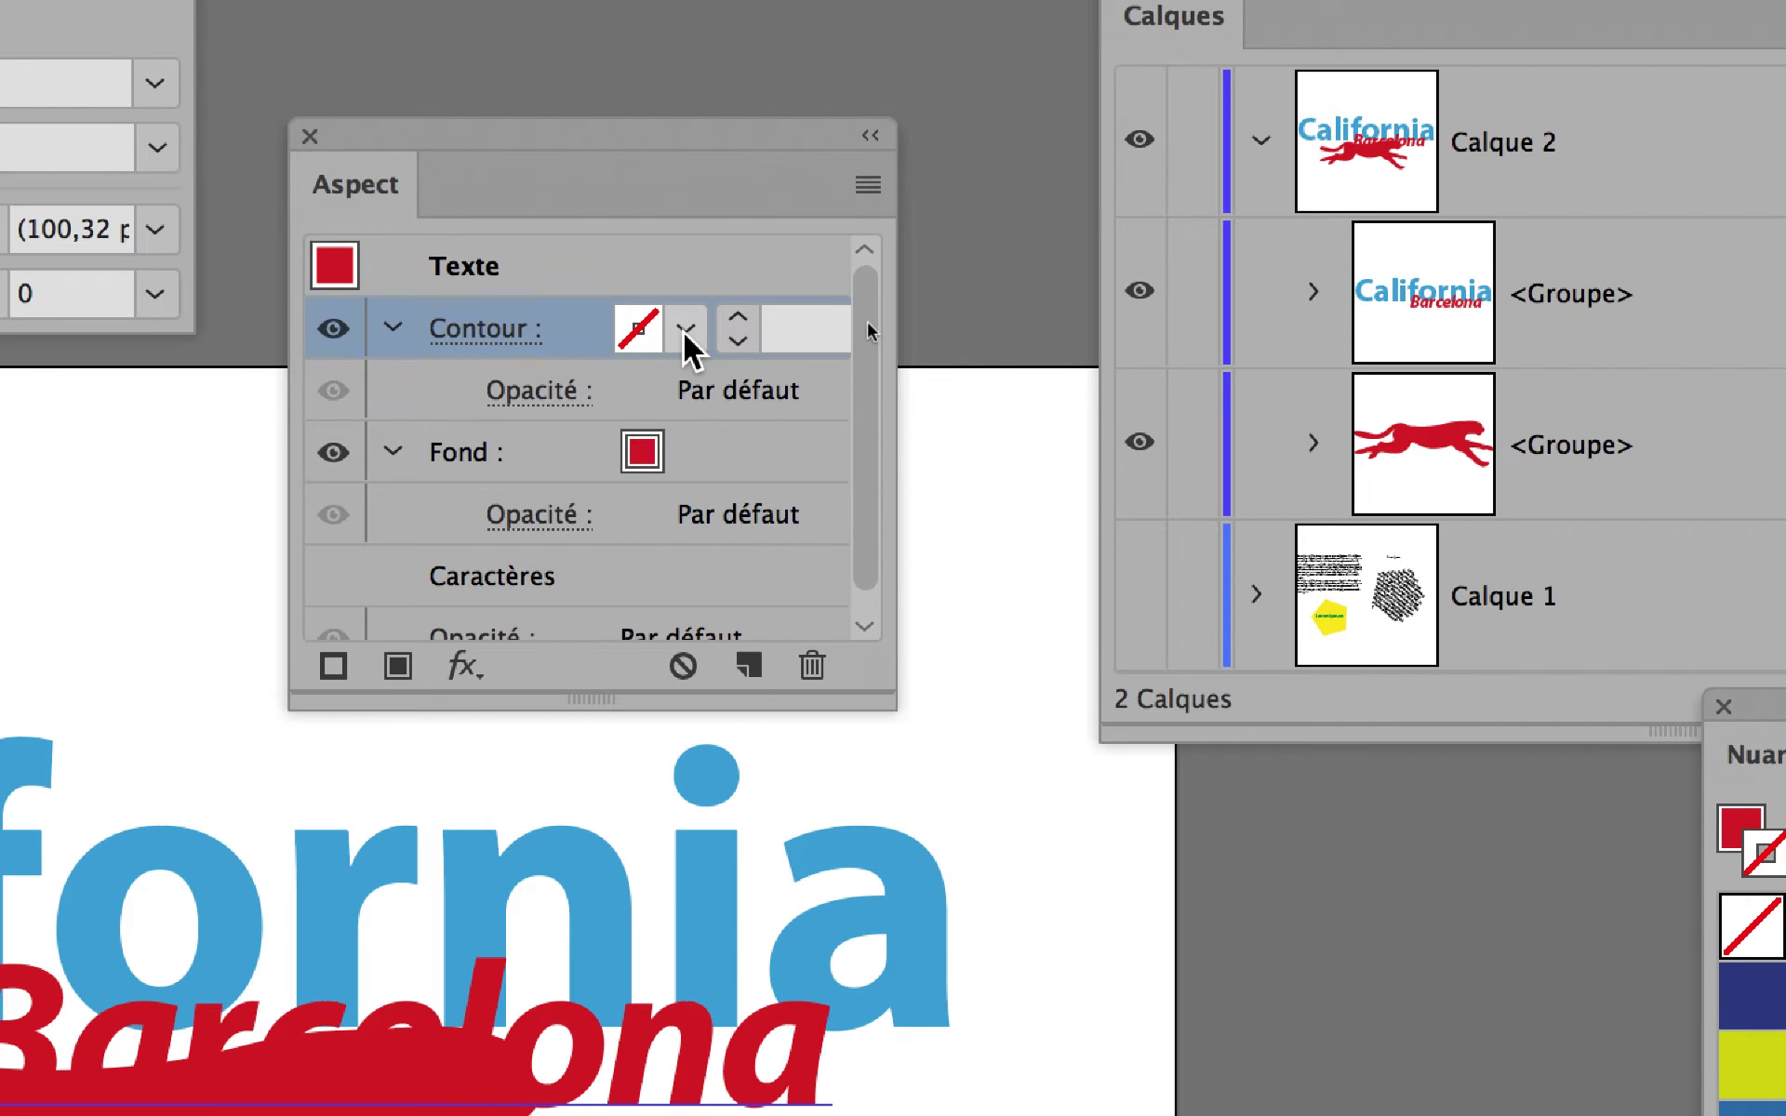
left_click(687, 327)
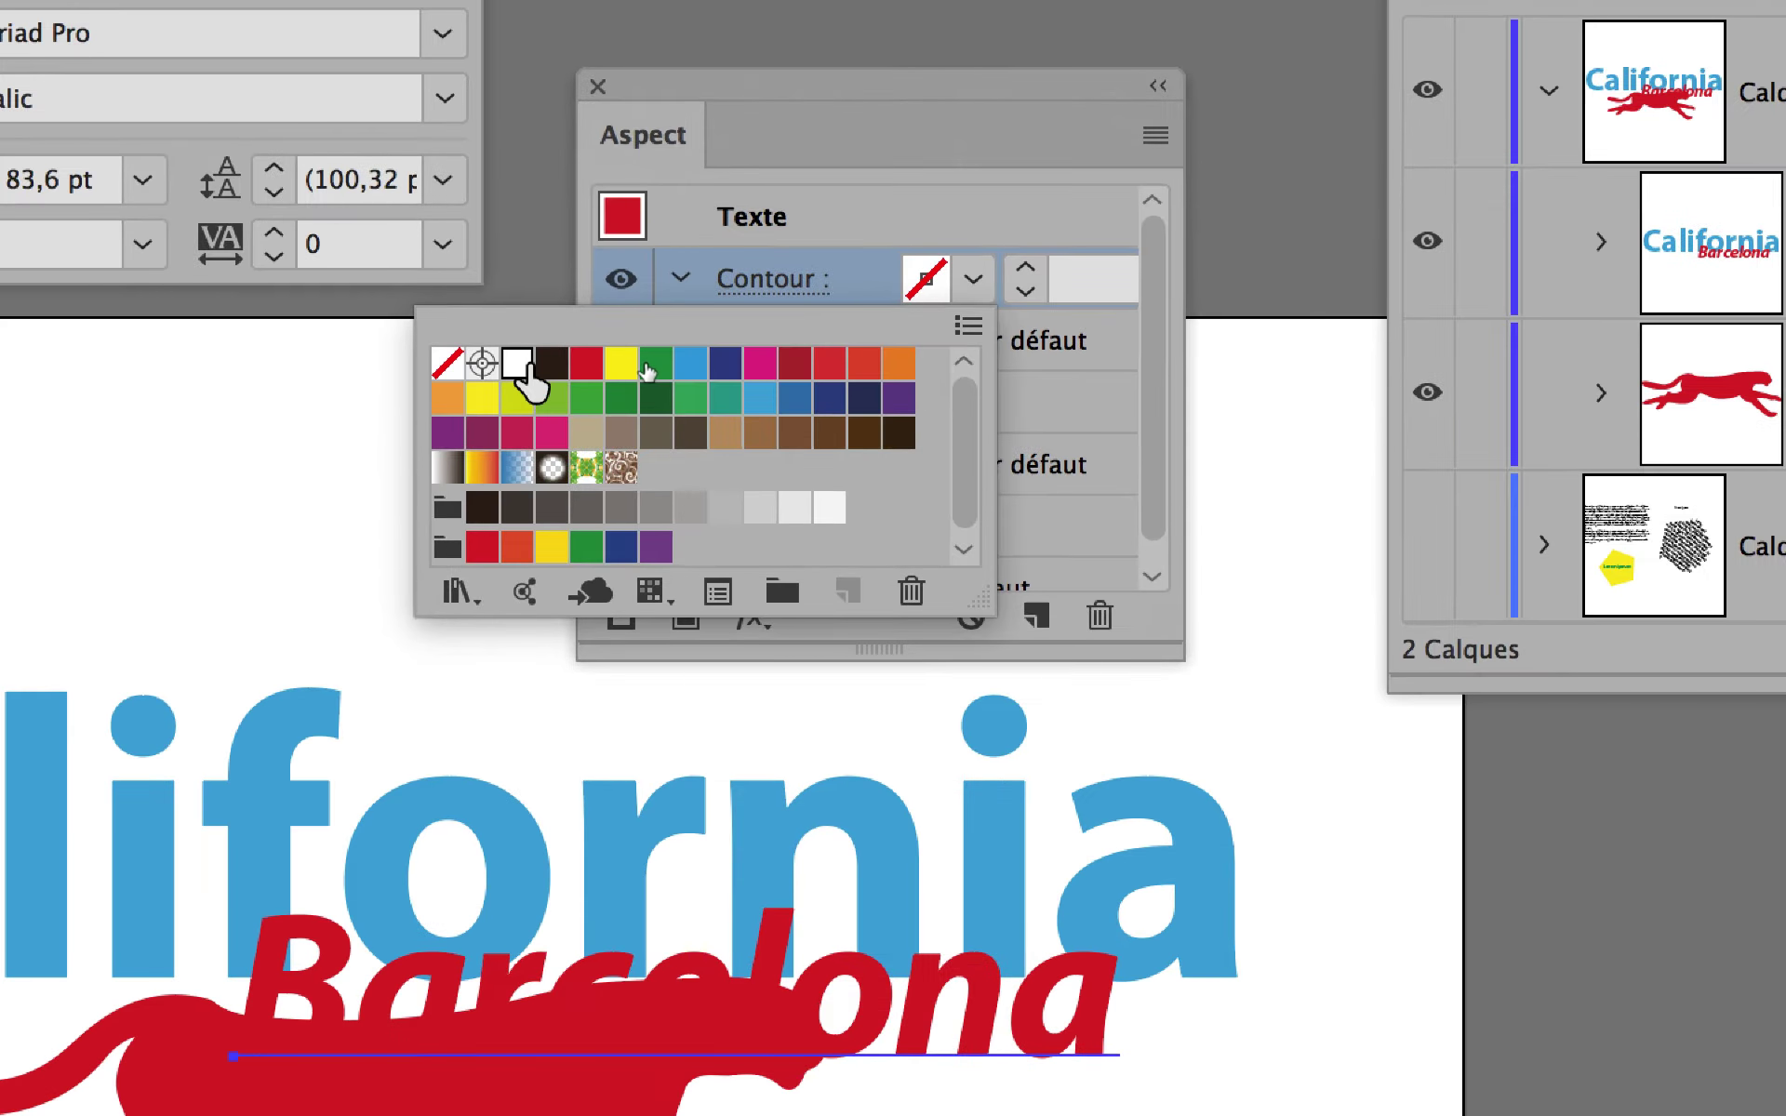
left_click(440, 373)
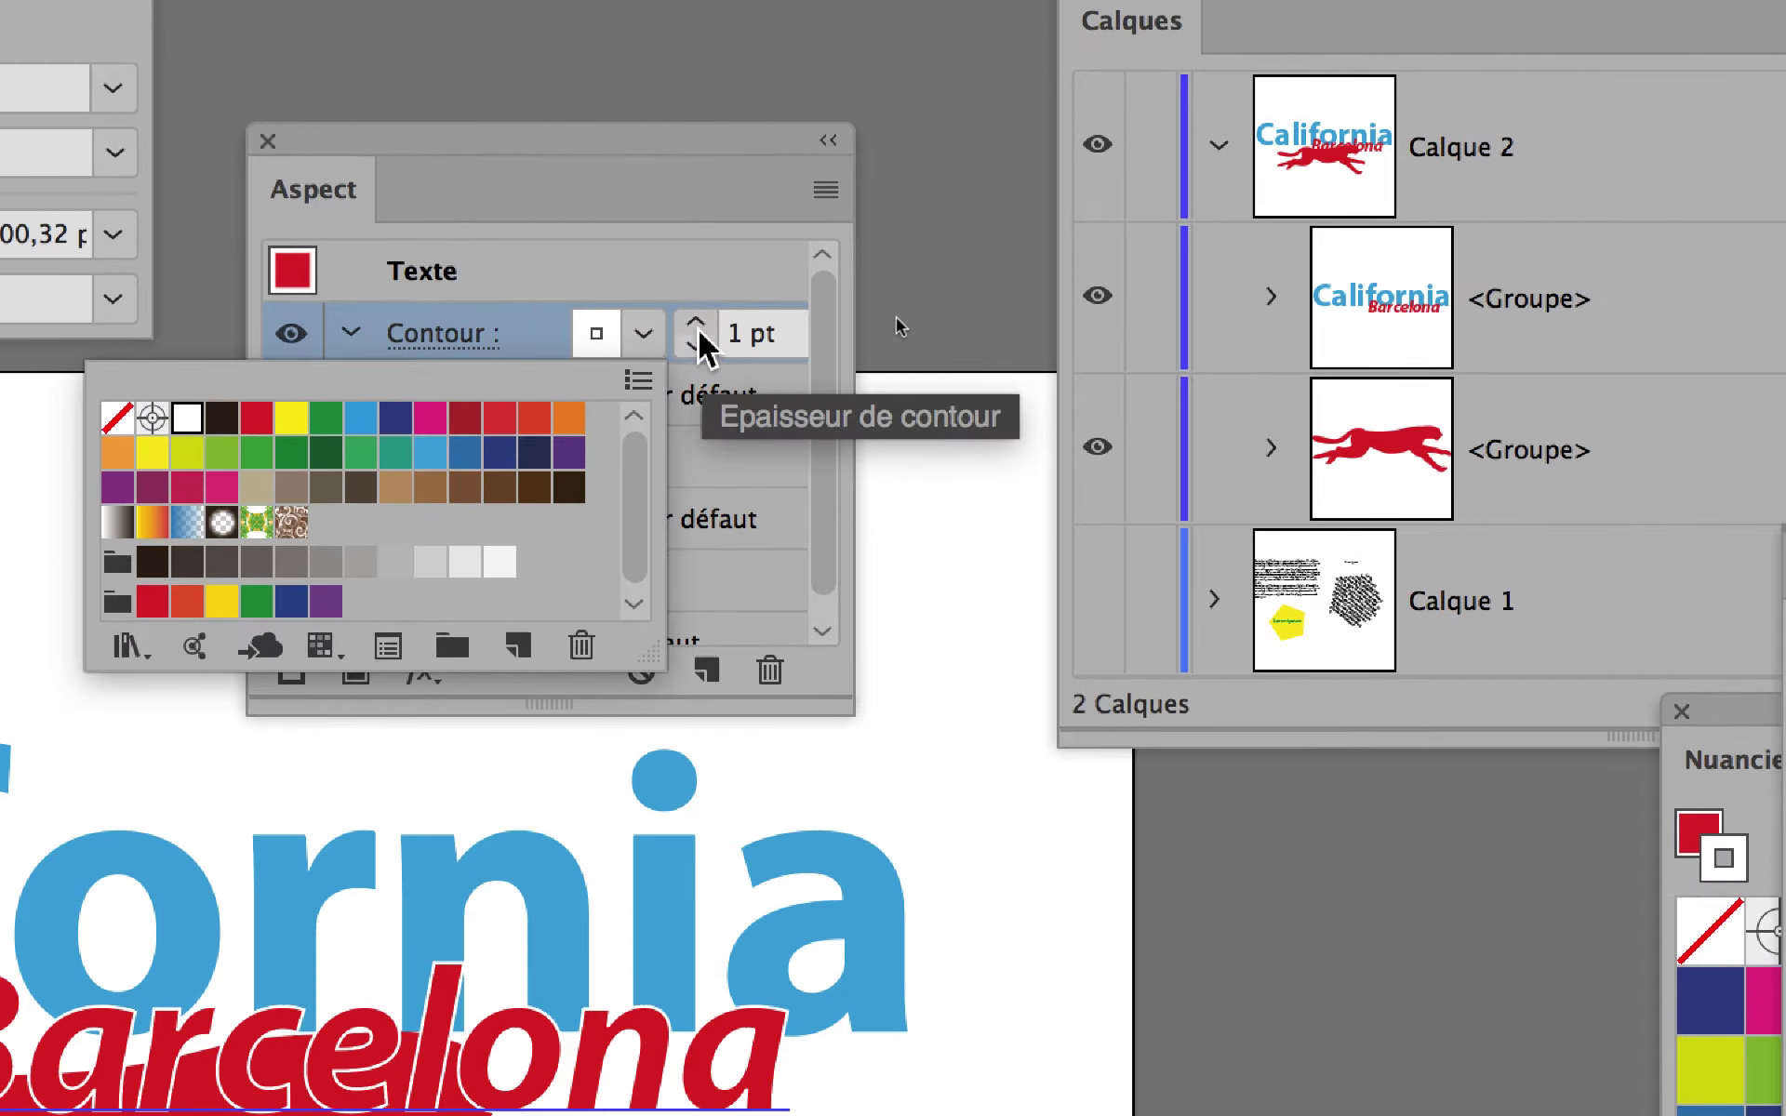
left_click(697, 328)
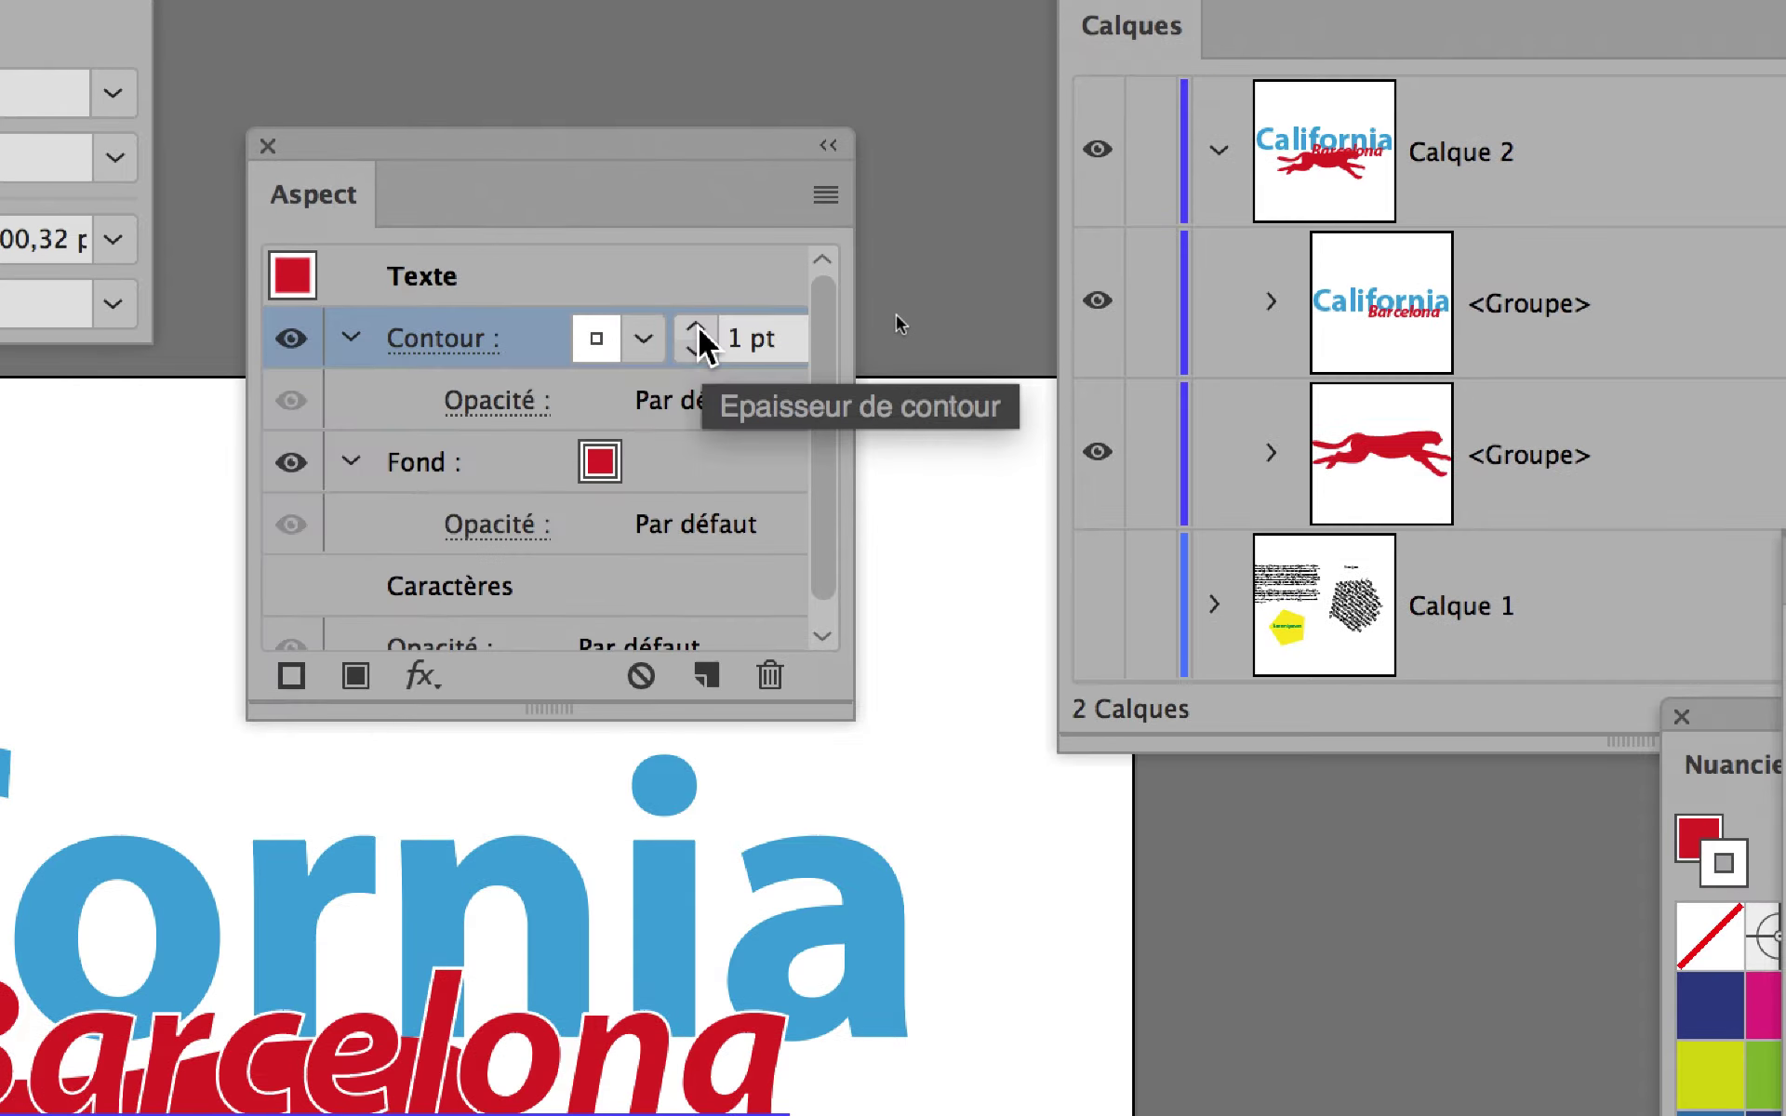
left_click(697, 327)
left_click(697, 328)
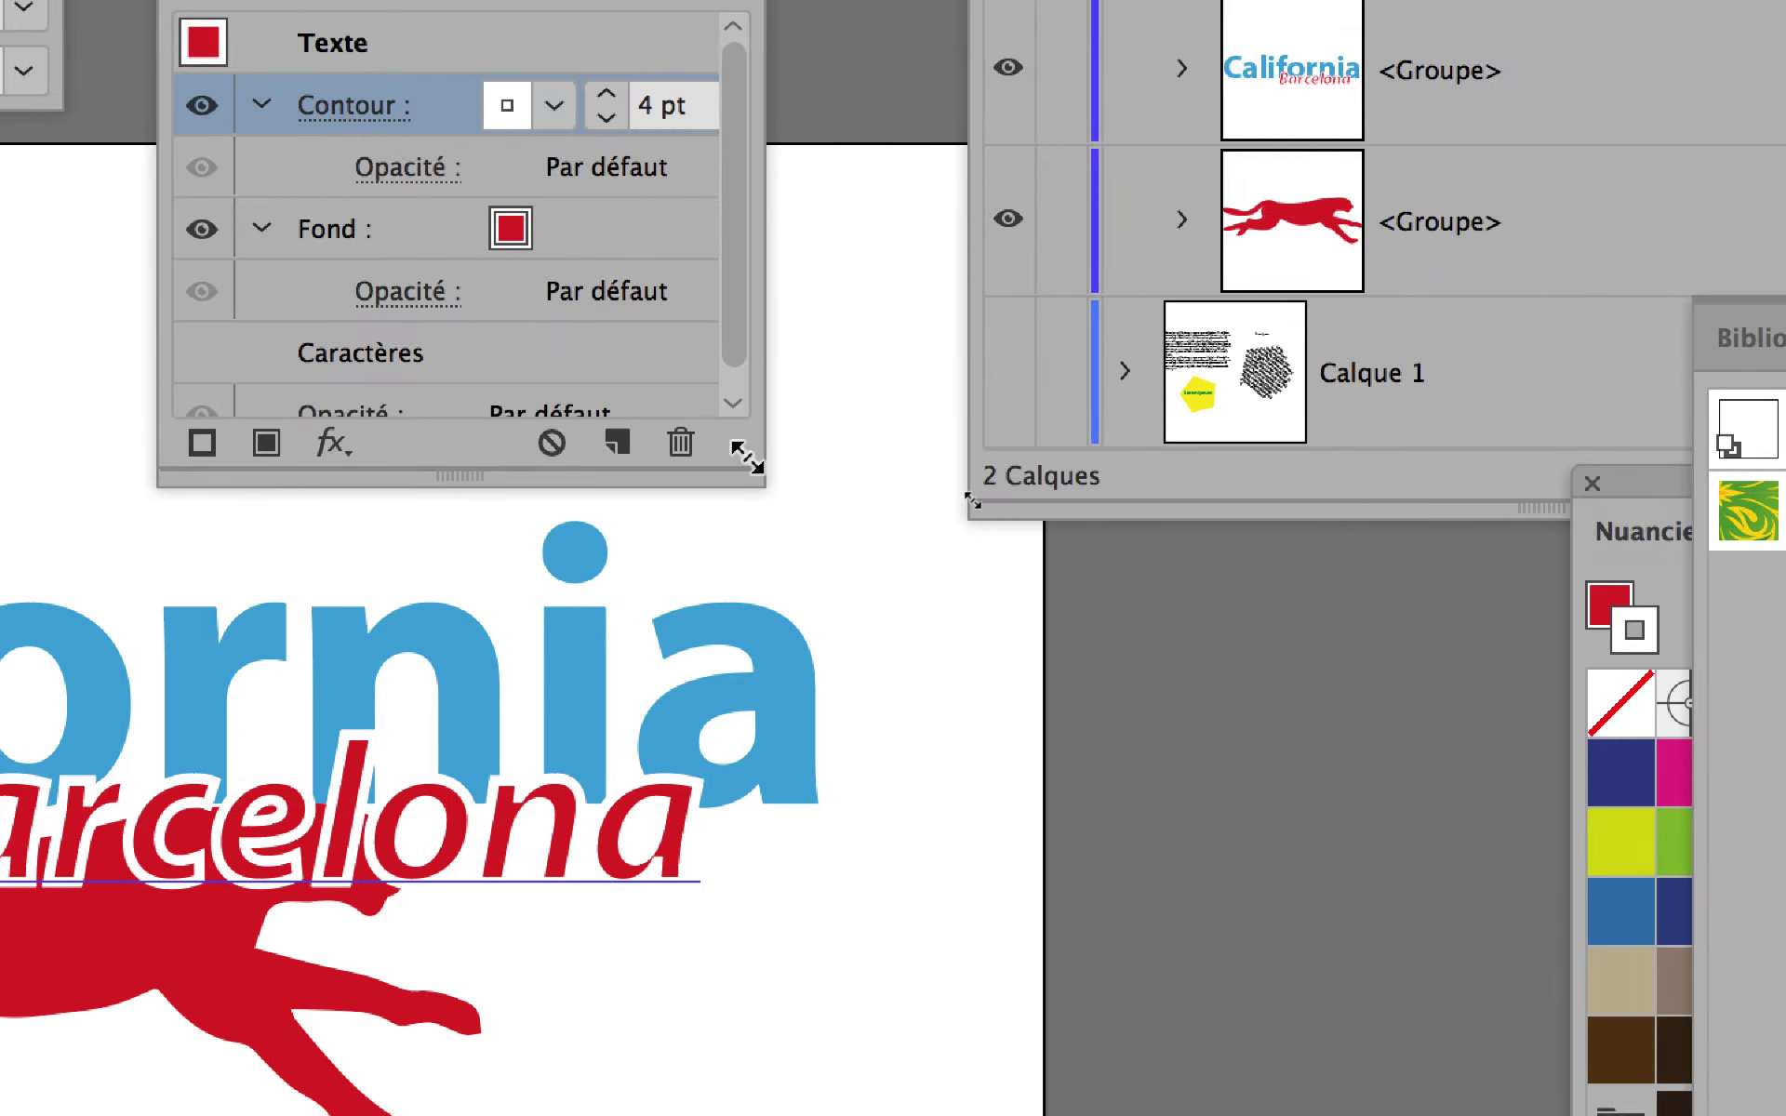
left_click_drag(965, 496, 1053, 532)
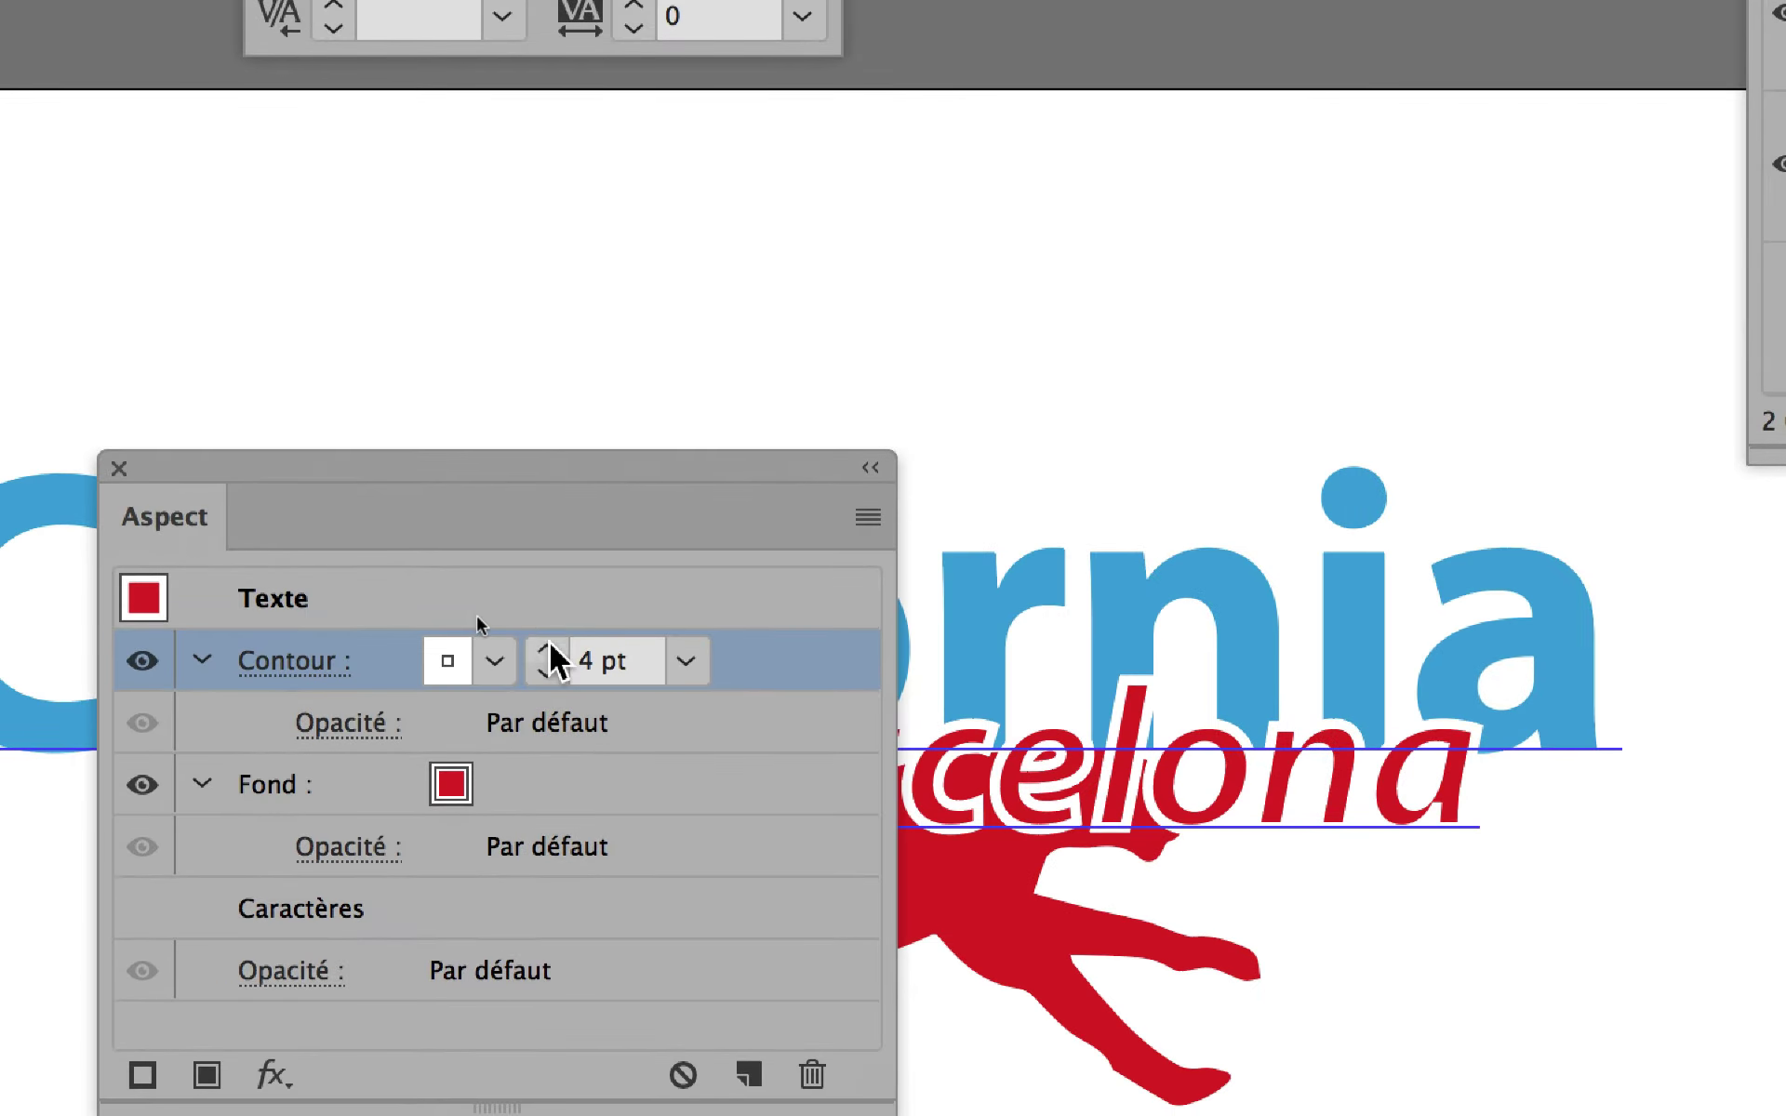
left_click(548, 649)
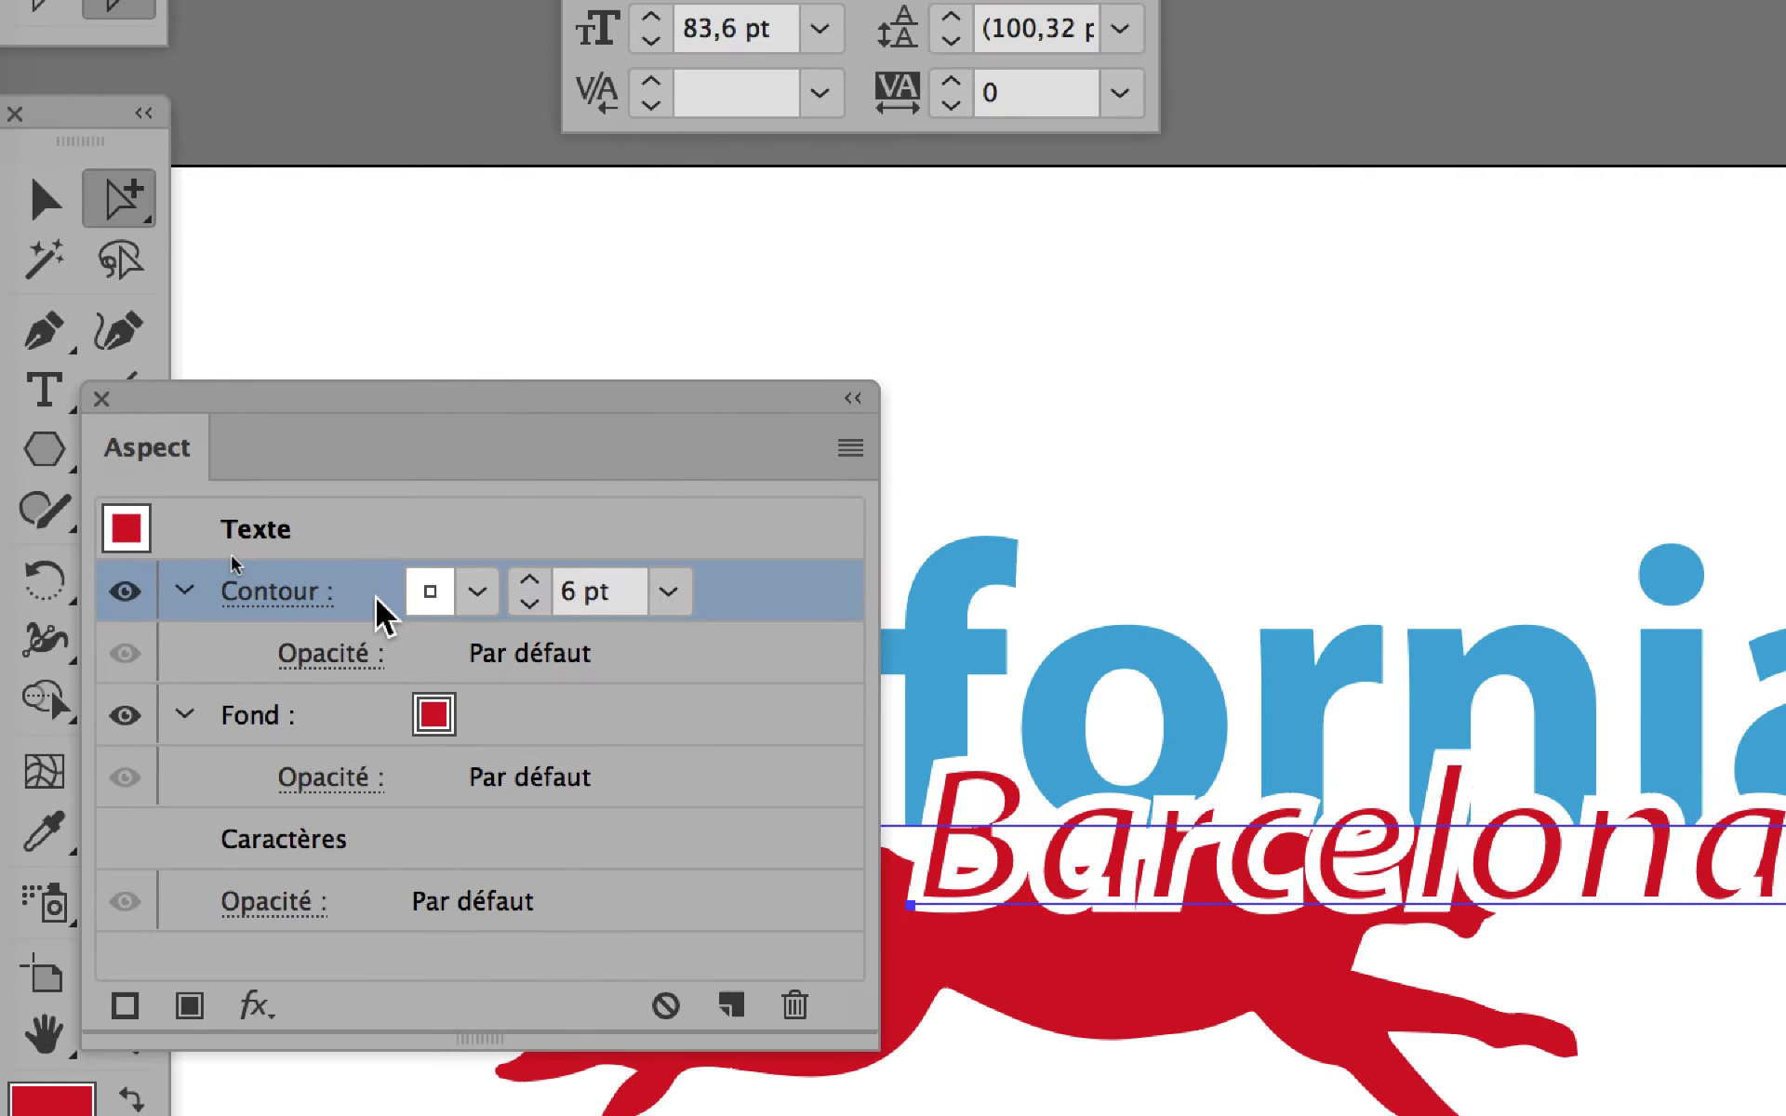
Step: Move Barcelona's white stroke beneath the red fill and reduce it to 5 pt
left_click_drag(386, 614, 381, 673)
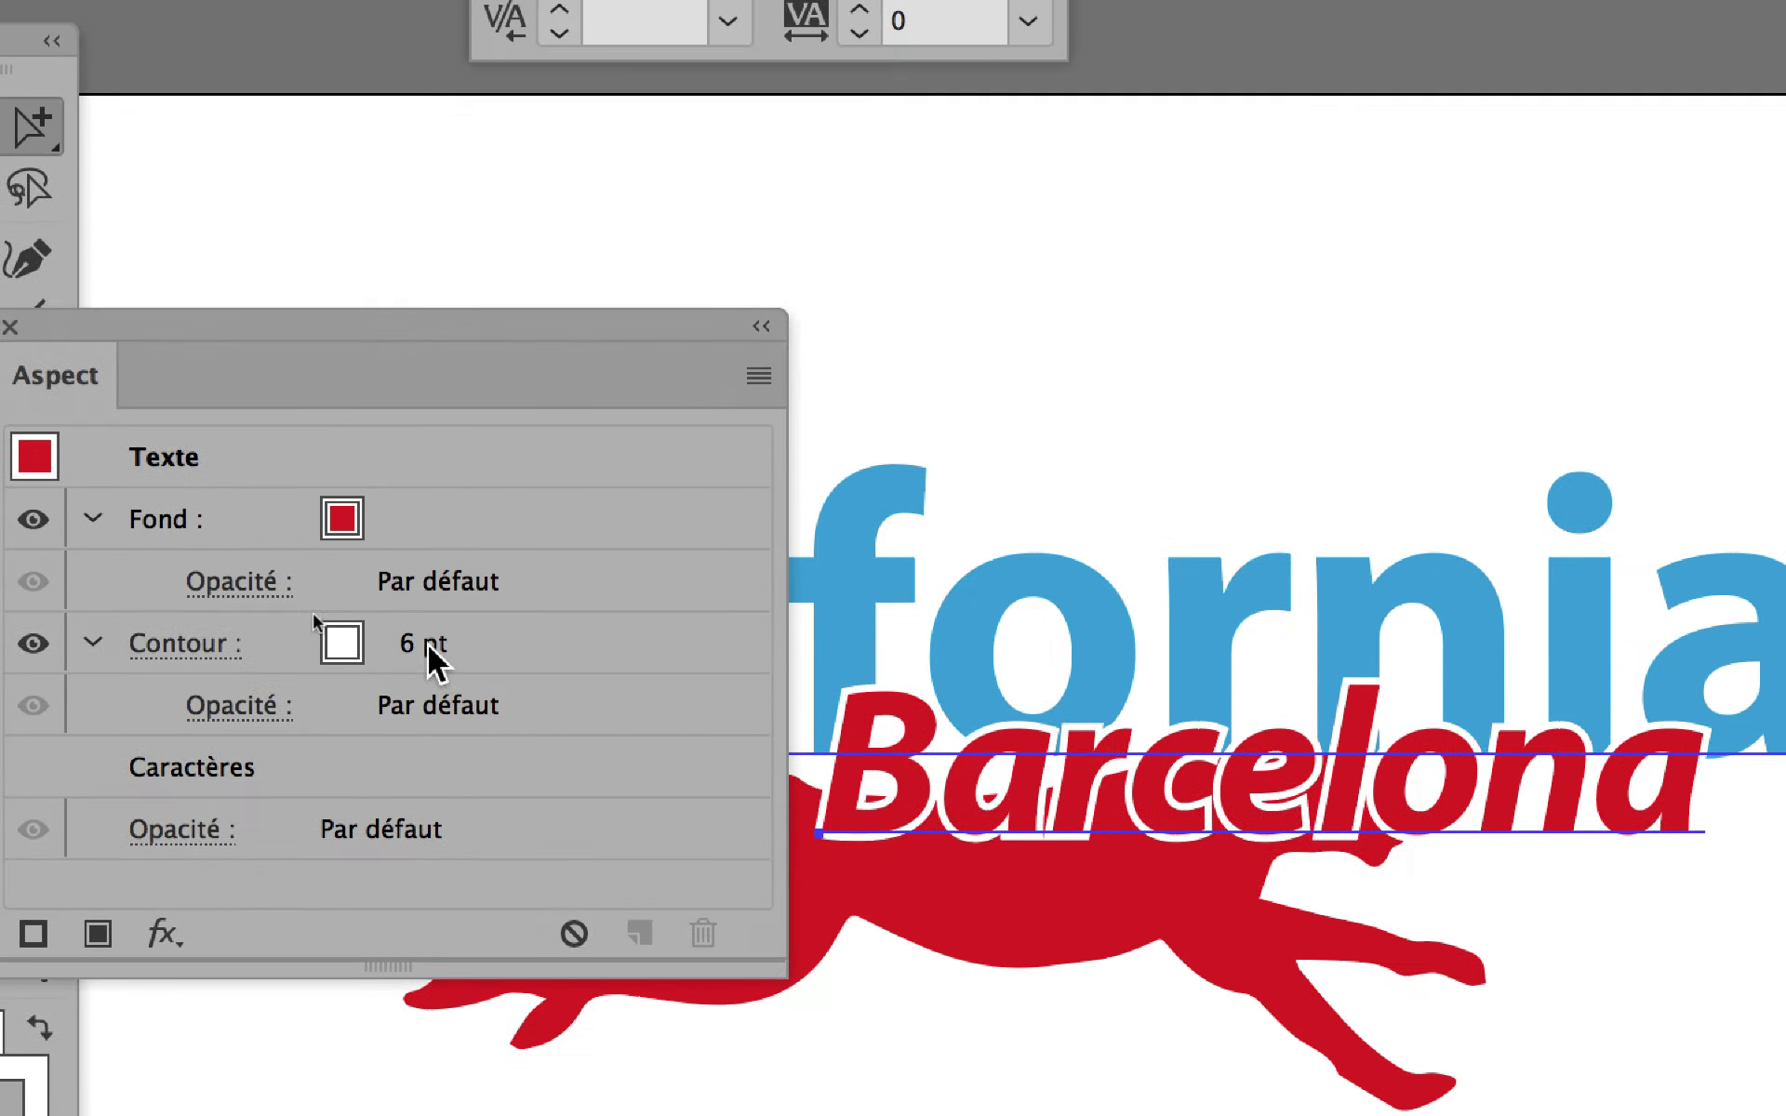
left_click(507, 600)
left_click(418, 643)
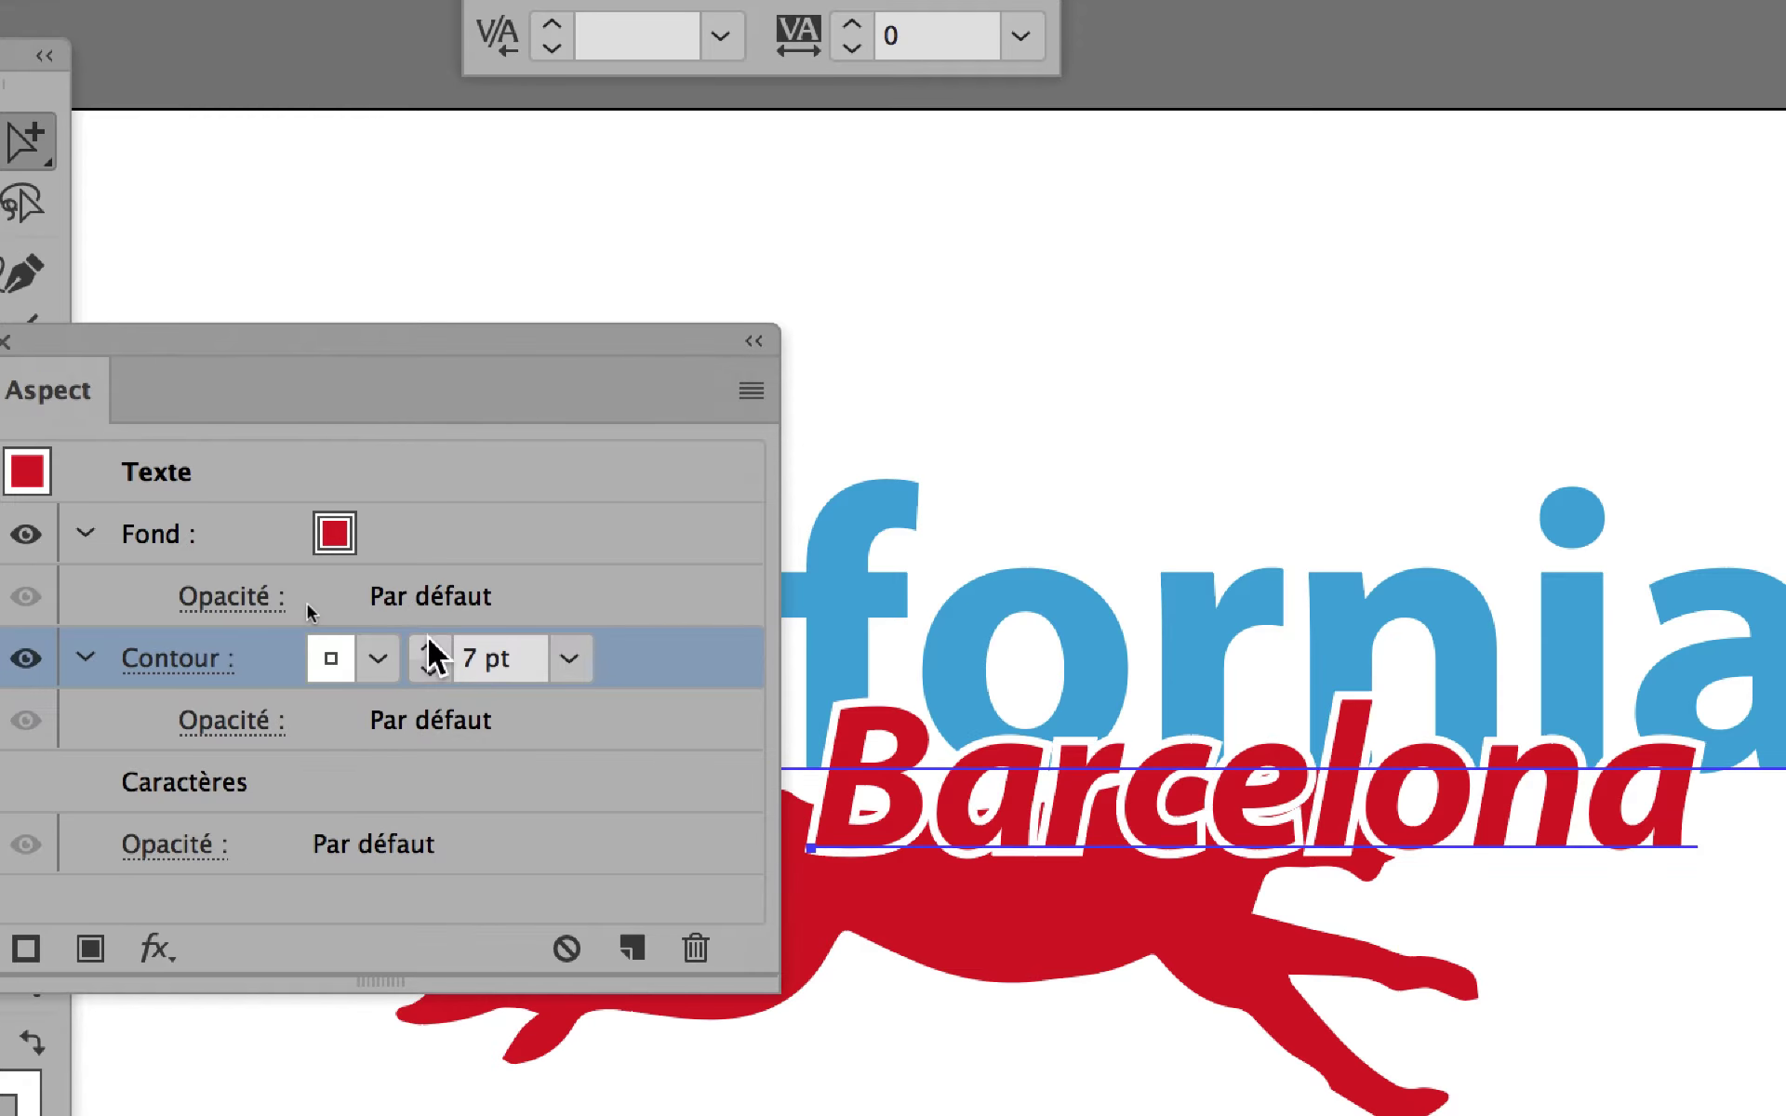
left_click(418, 664)
left_click(433, 656)
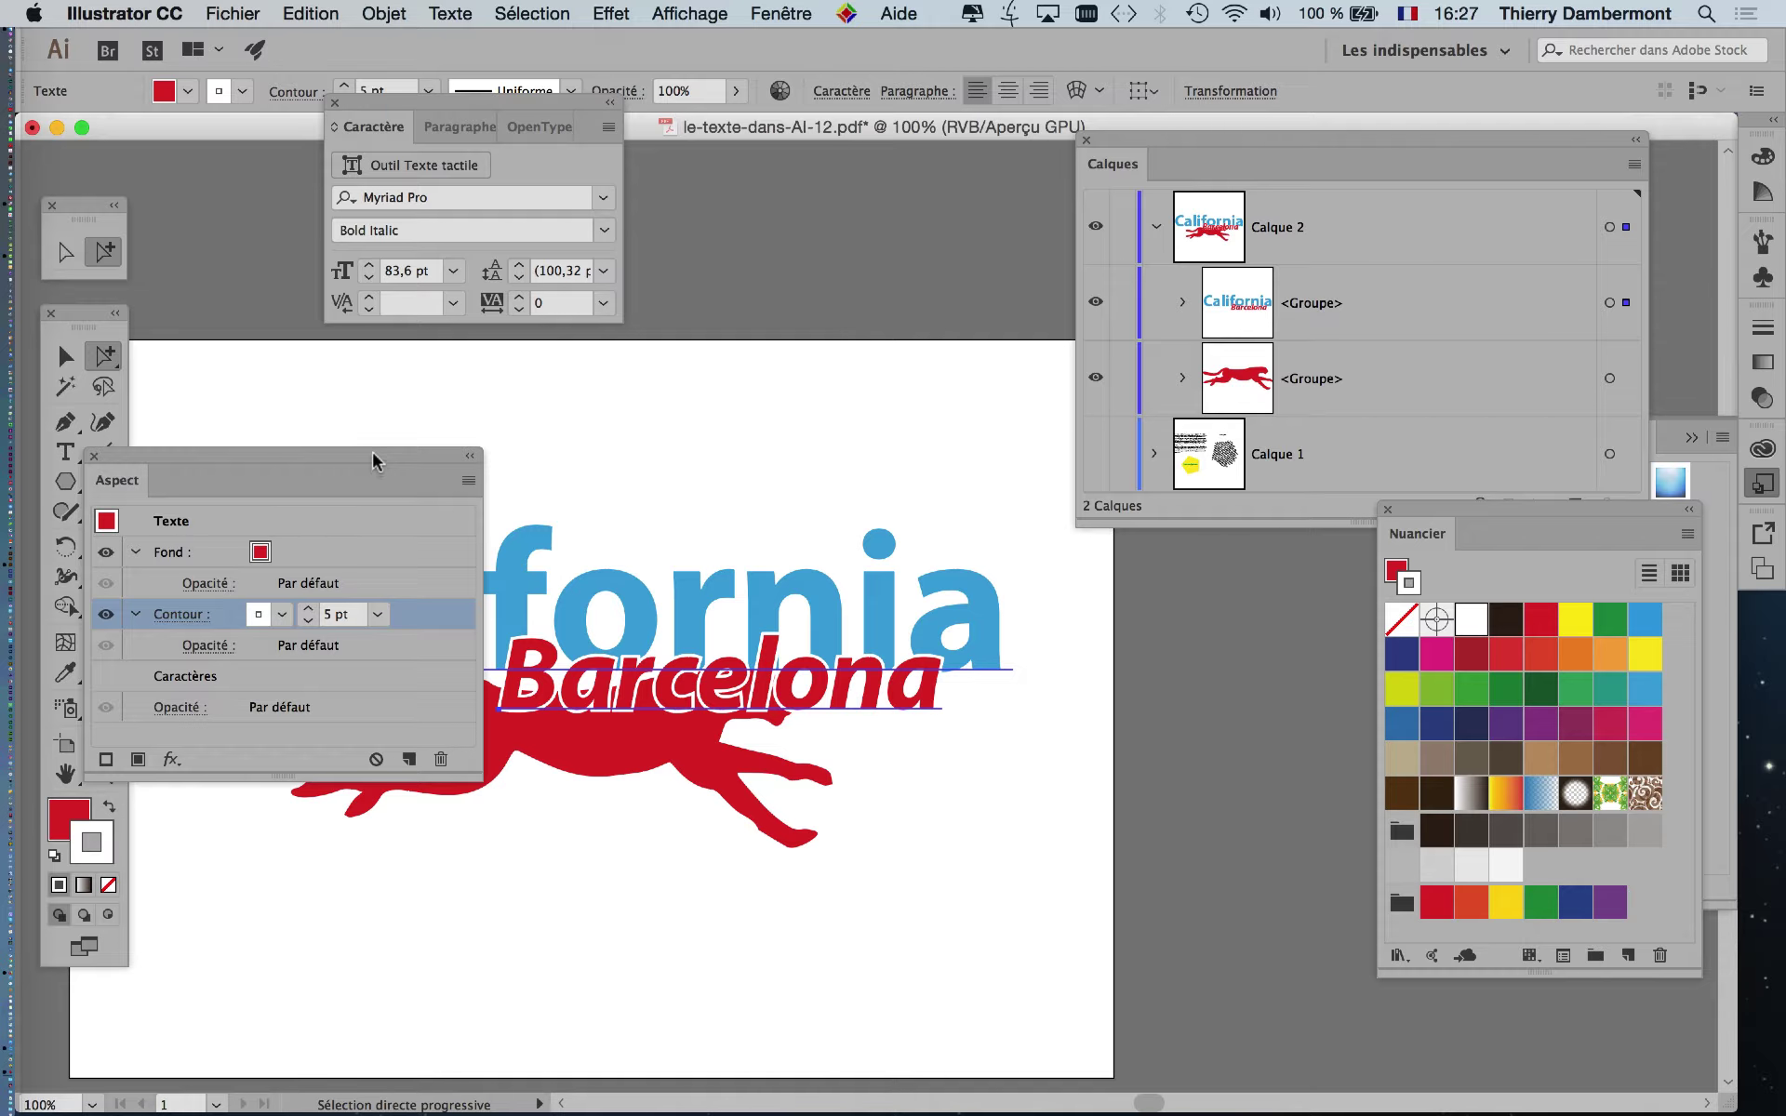
left_click_drag(375, 460, 964, 235)
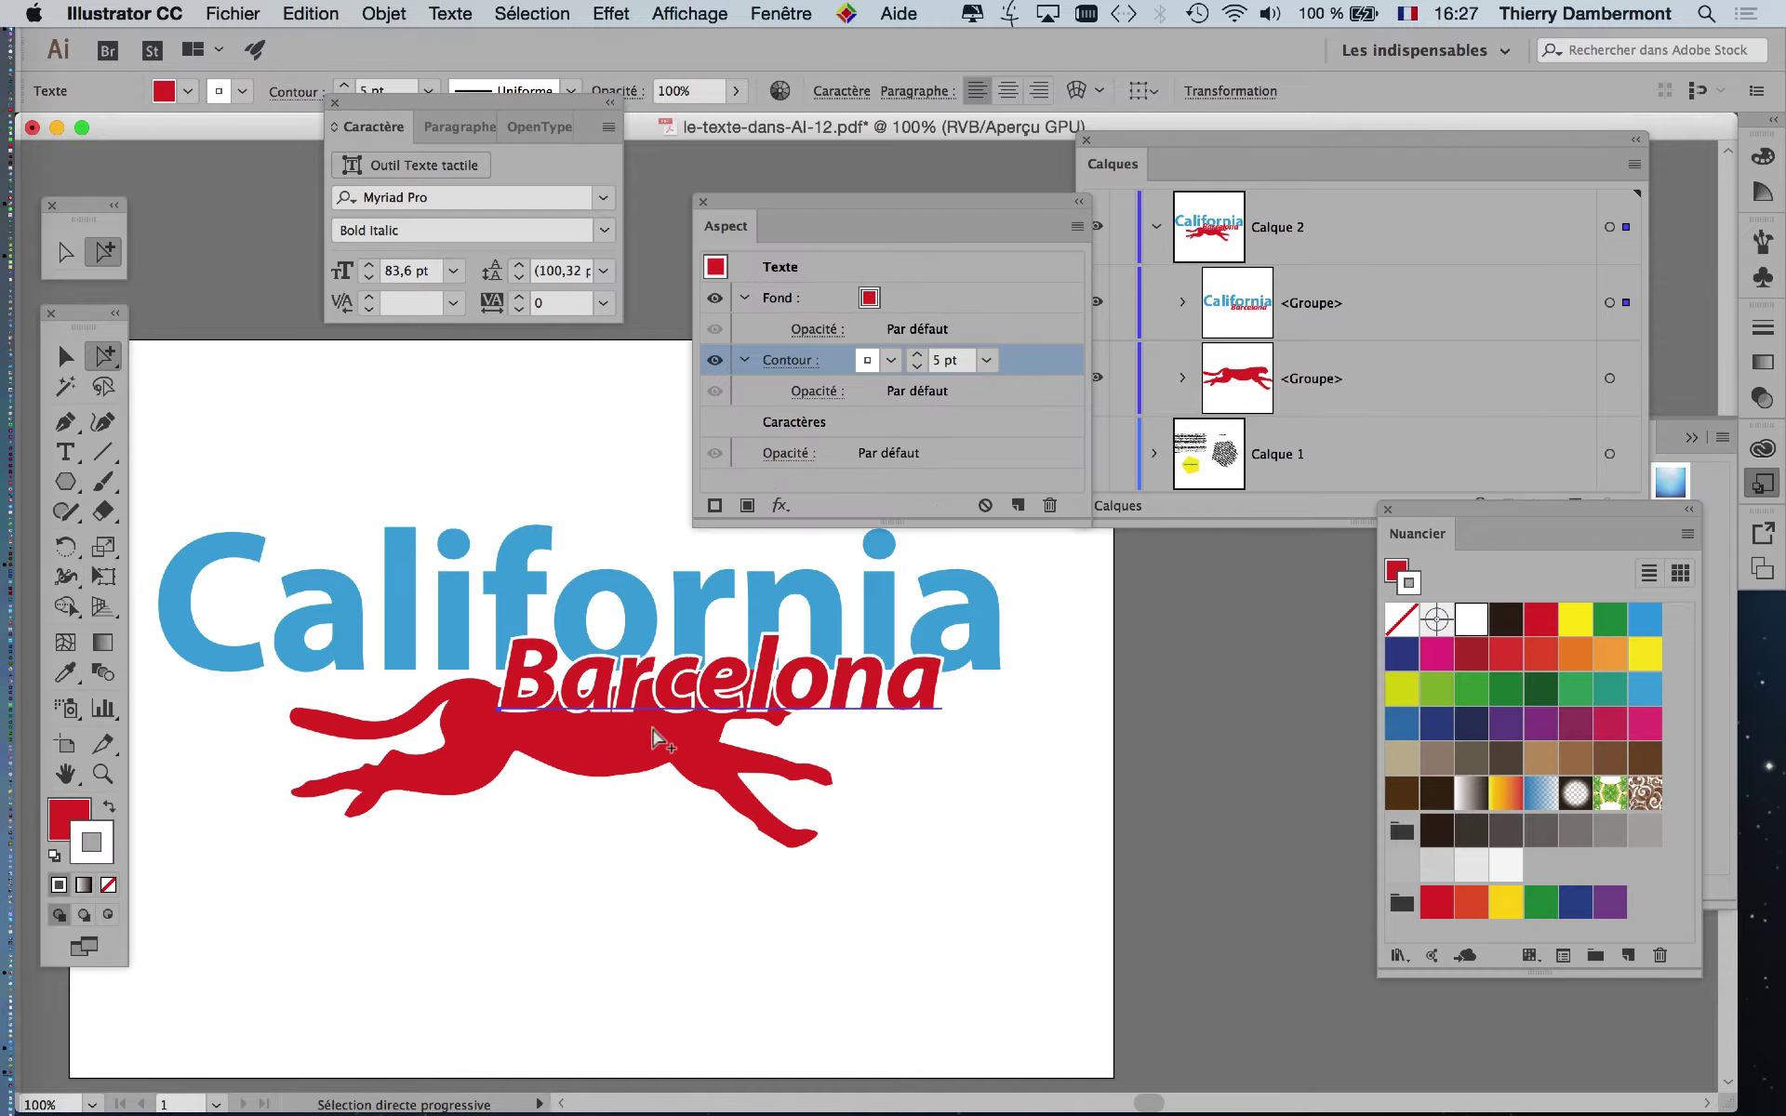
left_click(600, 752)
Step: Drag the cheetah about 51 mm right under Barcelona, then deselect and zoom in
left_click(606, 829)
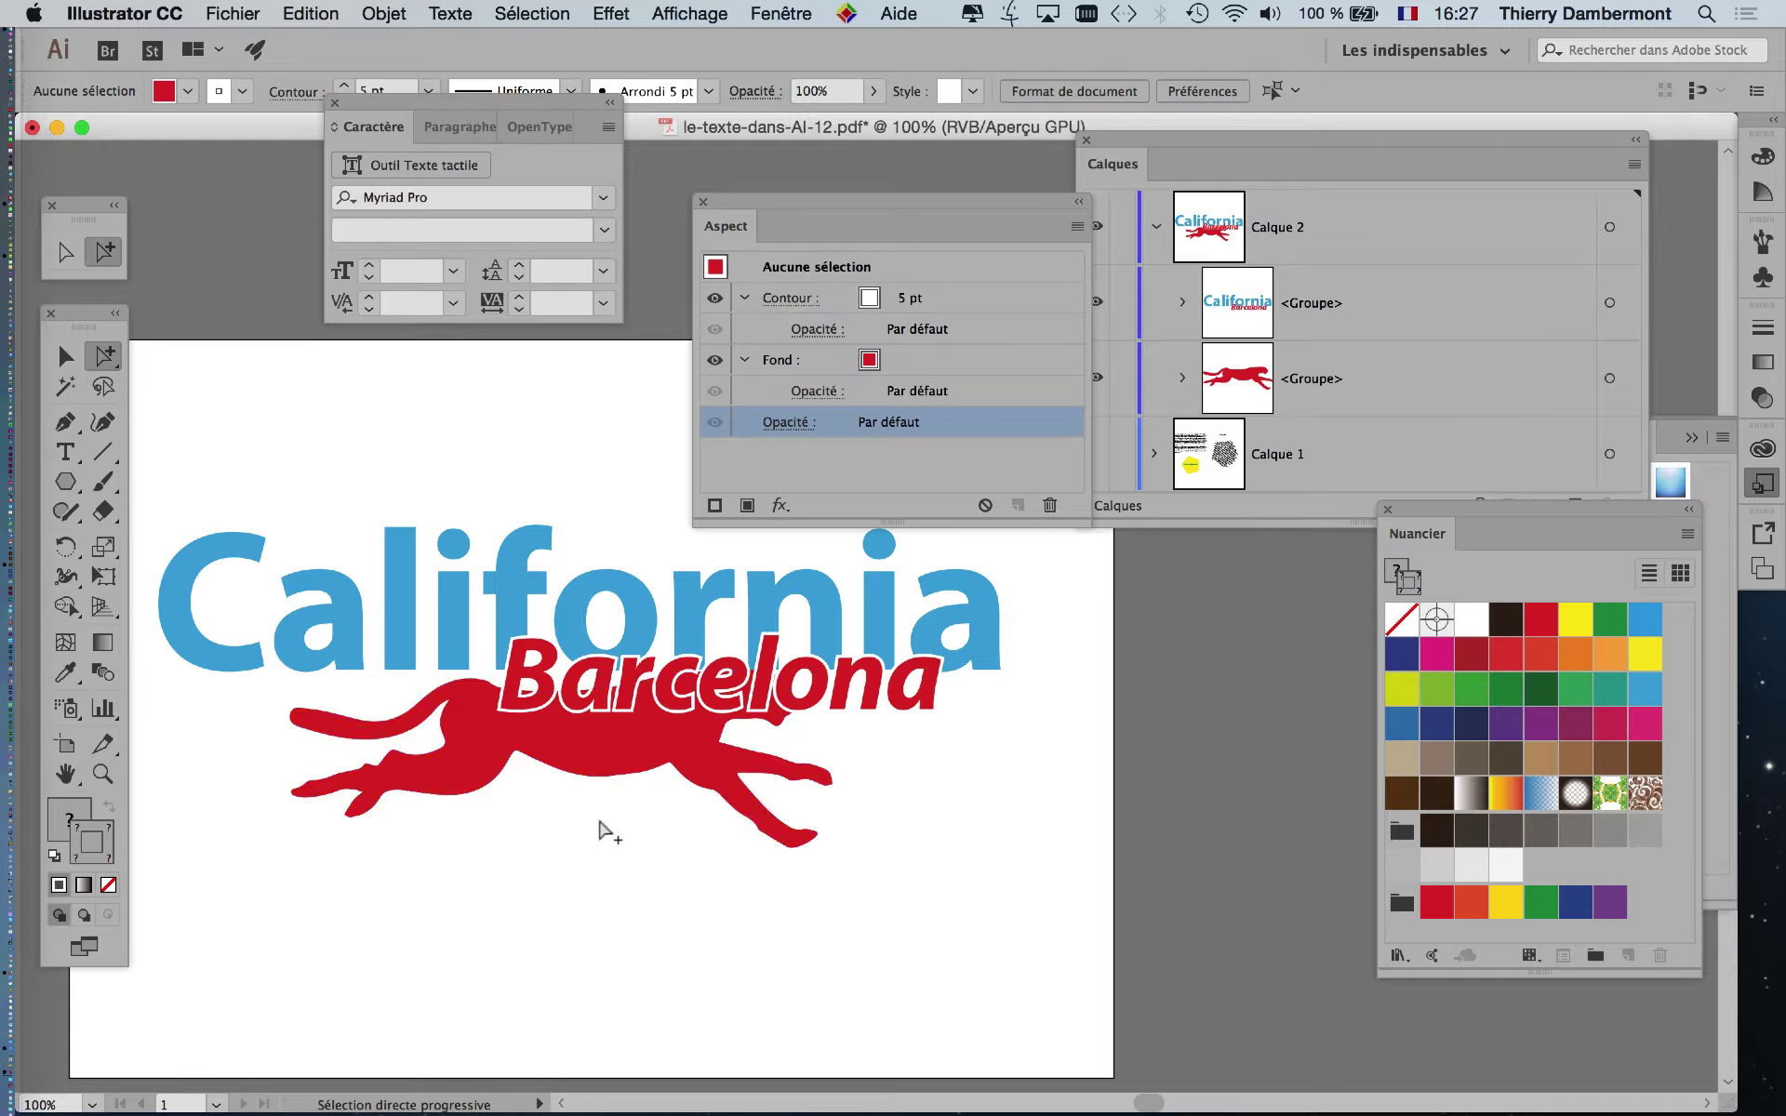
left_click_drag(598, 769, 777, 786)
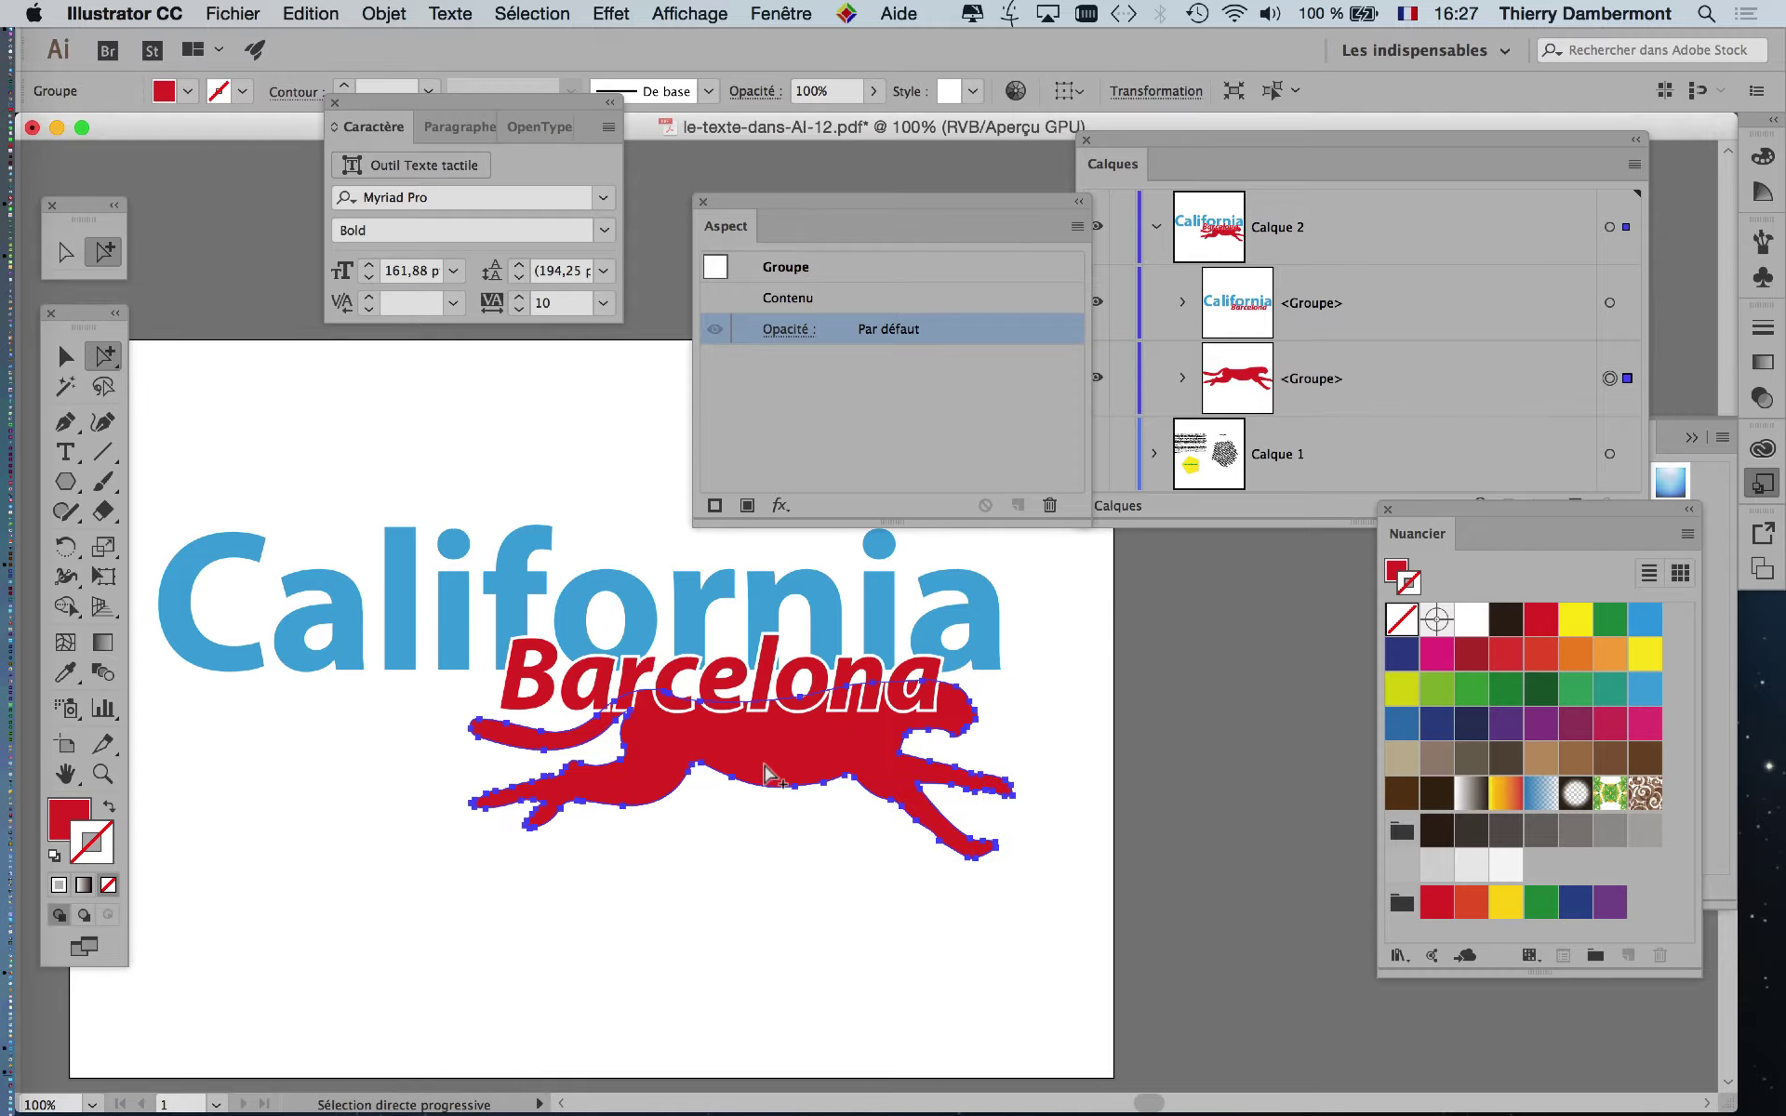
left_click(761, 870)
scroll(735, 782, "up", 1)
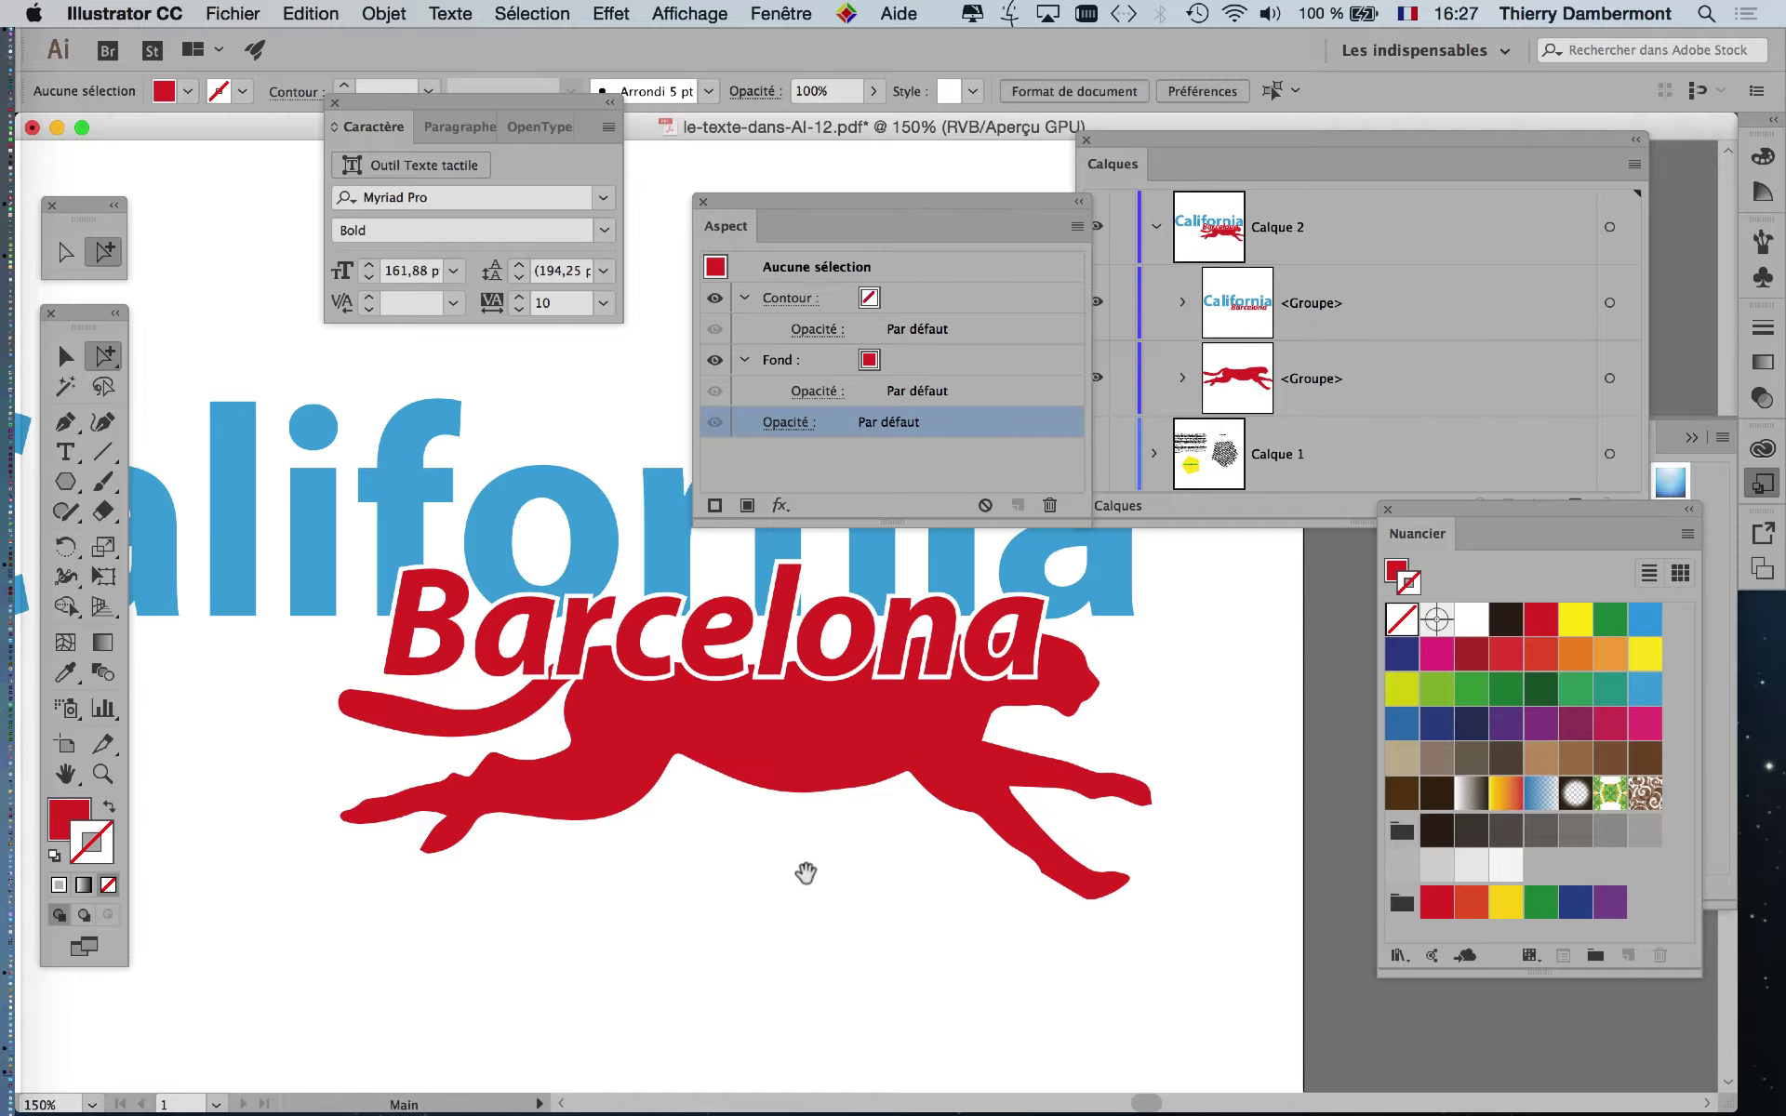
left_click_drag(806, 872, 796, 971)
scroll(704, 831, "up", 1)
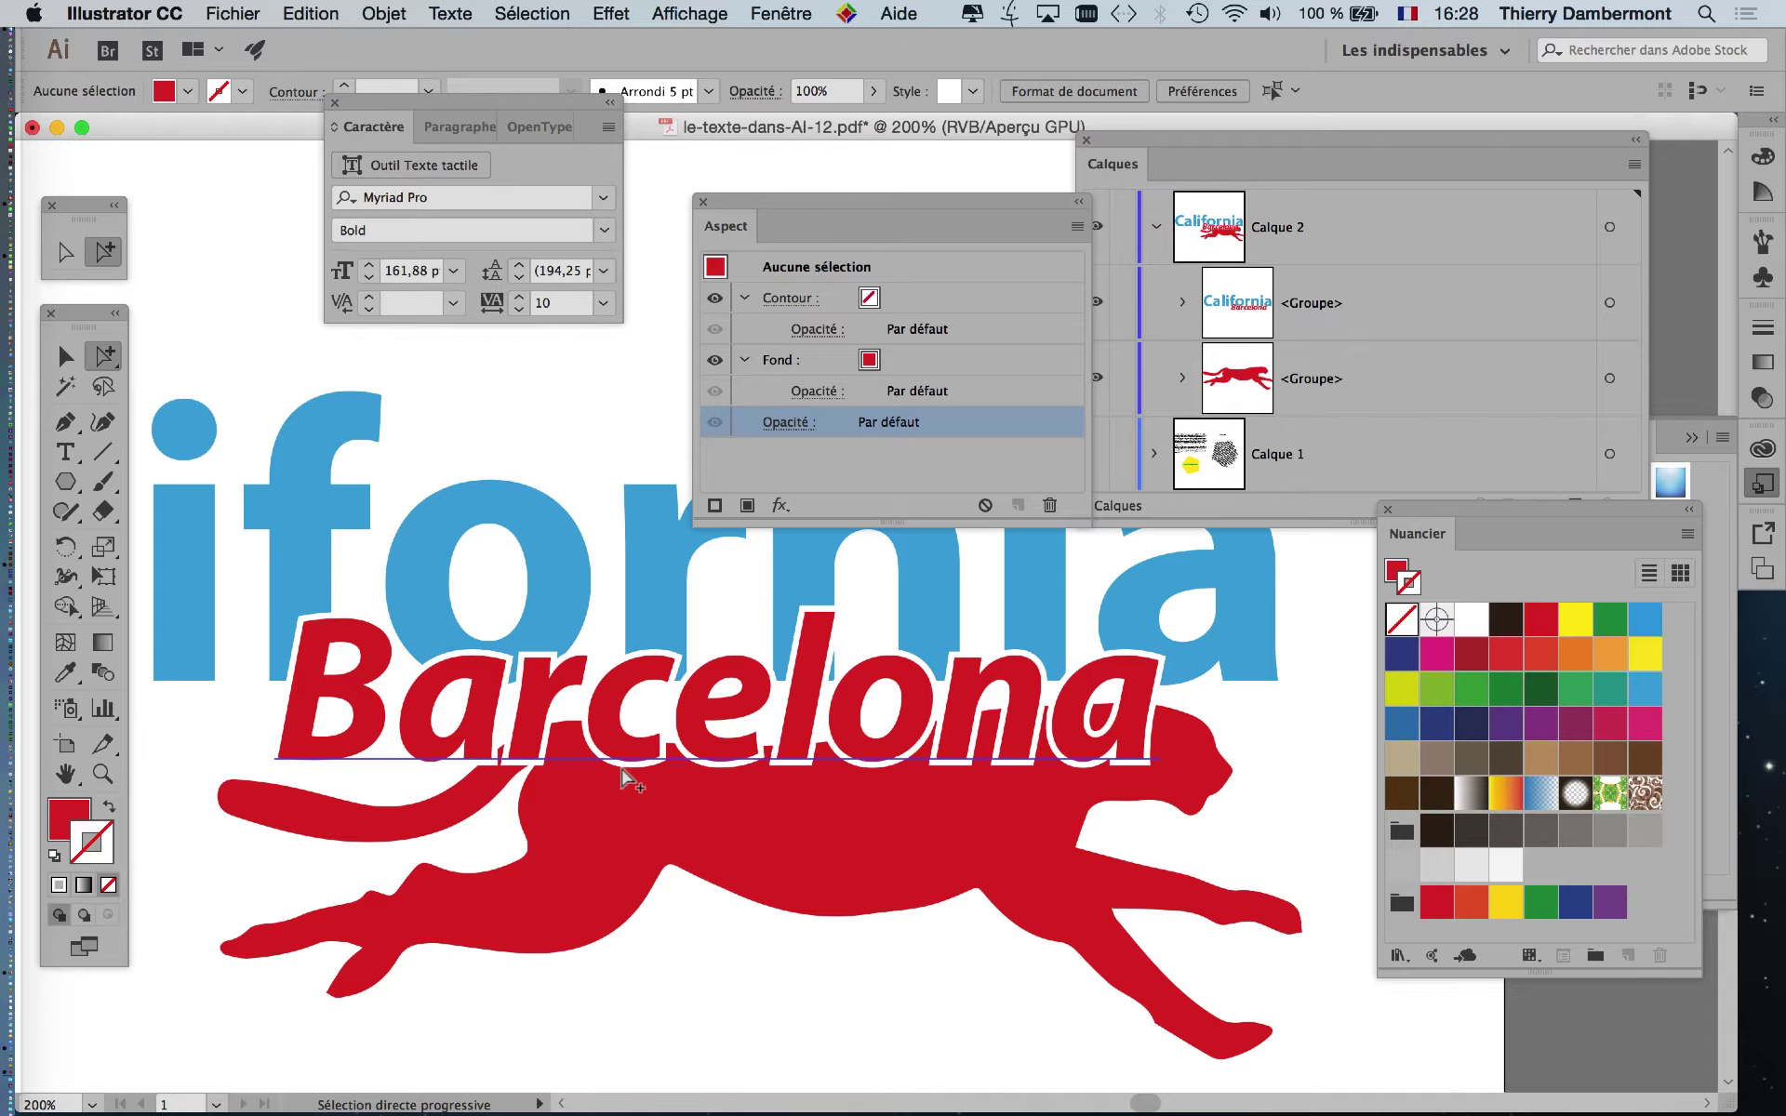
Step: With Barcelona selected, dock the Appearance panel into the Layers panel and zoom out
left_click(469, 763)
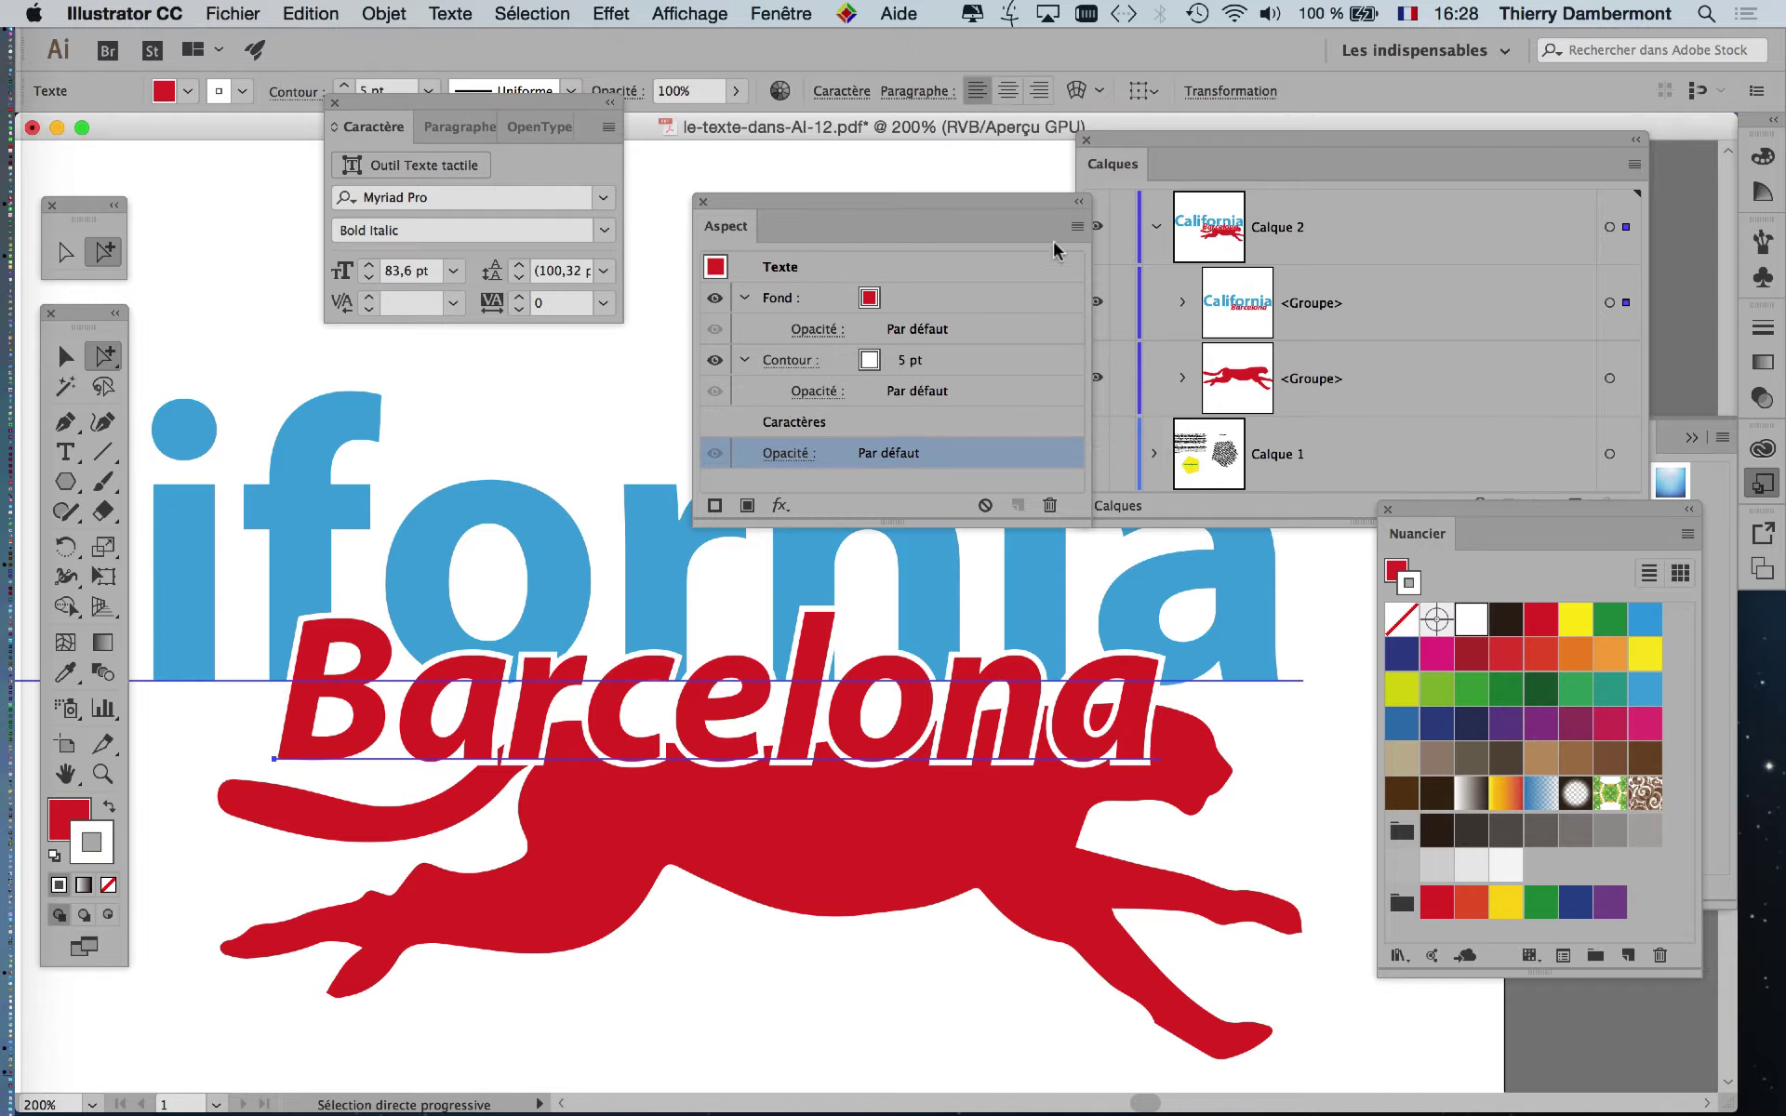
left_click_drag(1027, 209, 931, 182)
left_click(981, 199)
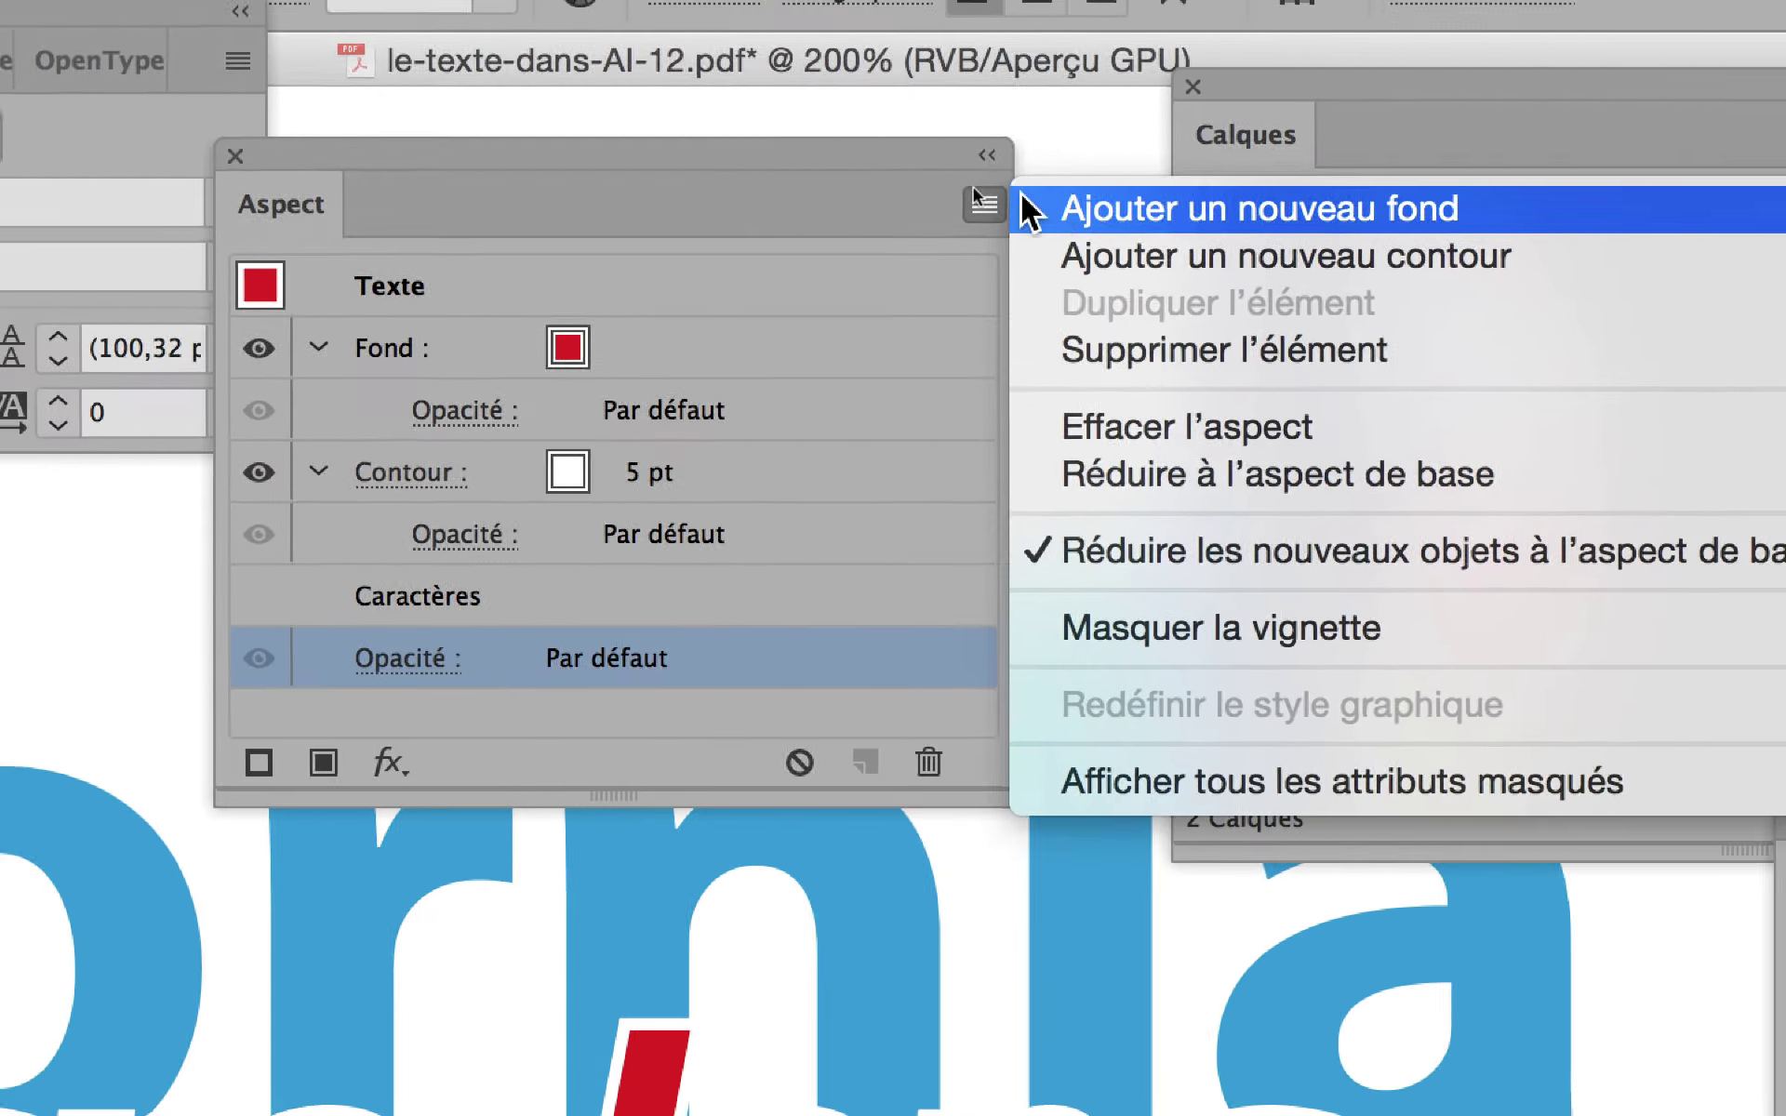
left_click(833, 147)
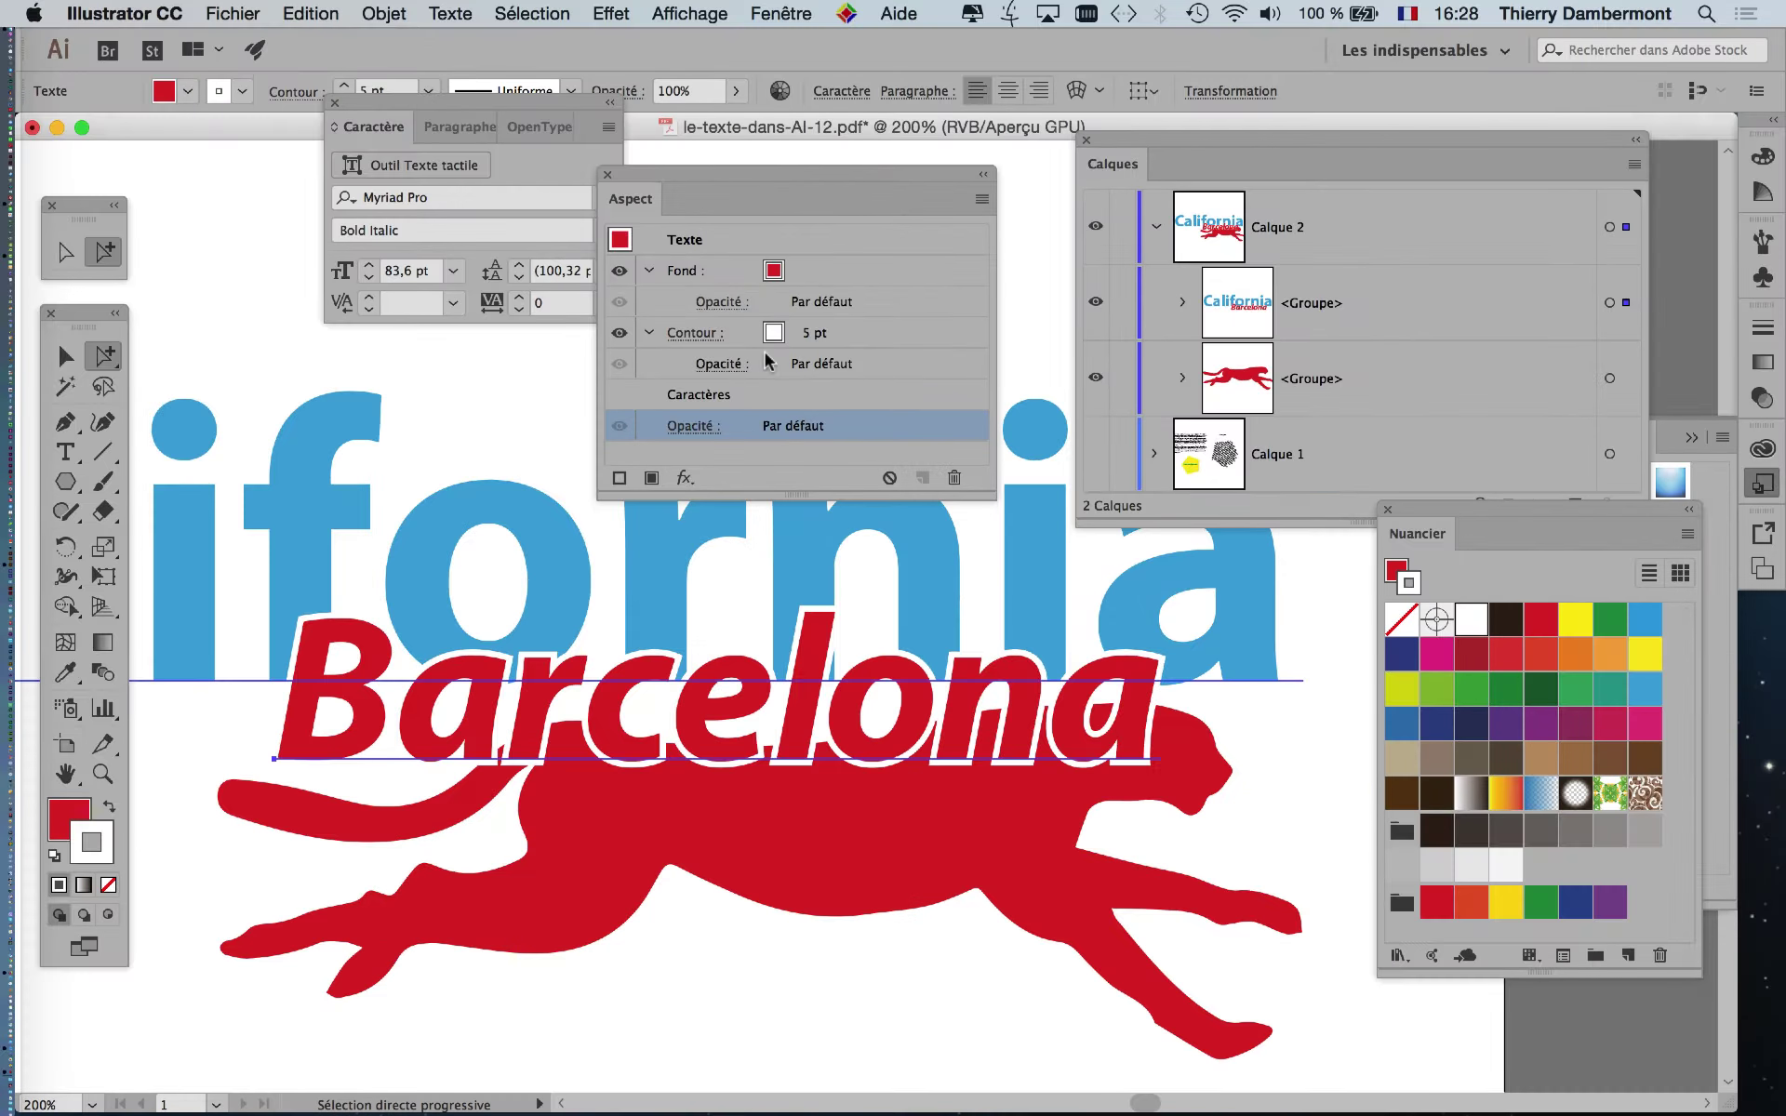
left_click_drag(715, 181, 1181, 165)
key("ctrl+minus")
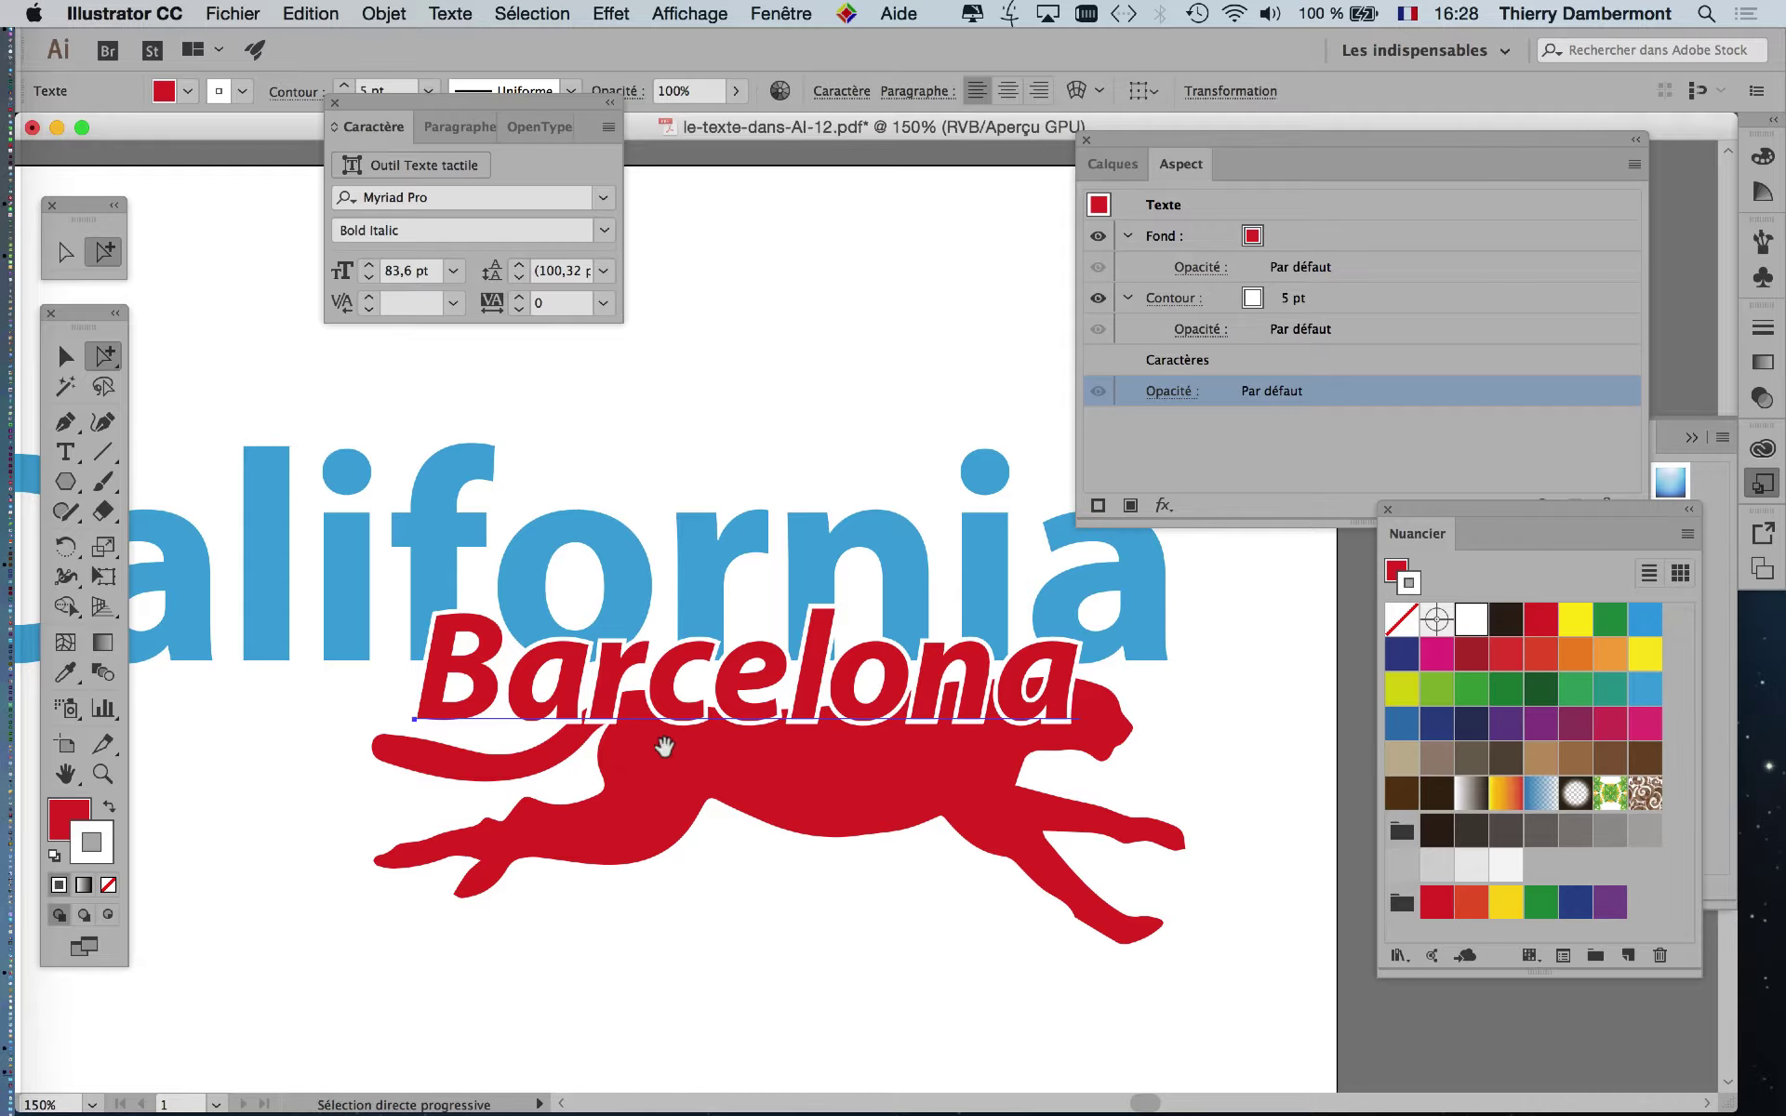
Step: Select the Lorem ipsum text and move it down beneath the cheetah
left_click_drag(633, 767, 875, 307)
left_click(65, 451)
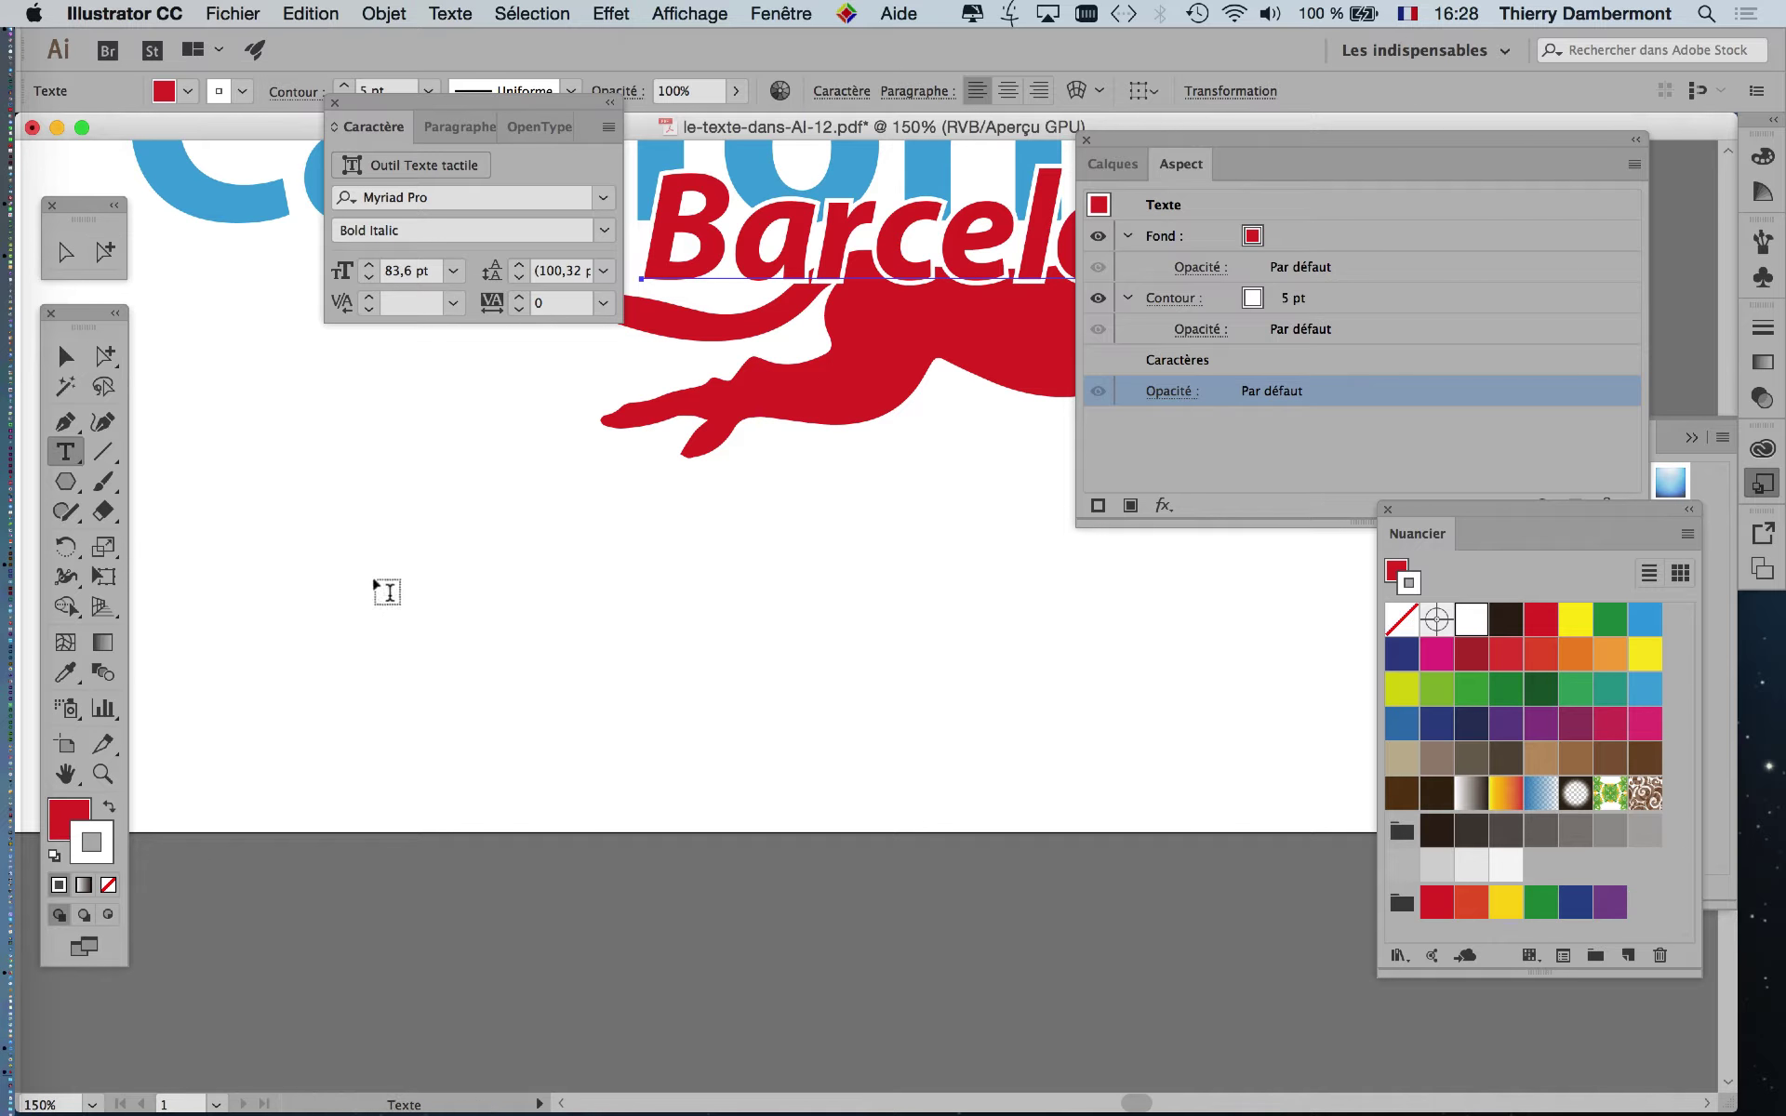
triple_click(434, 617)
key("ctrl+minus")
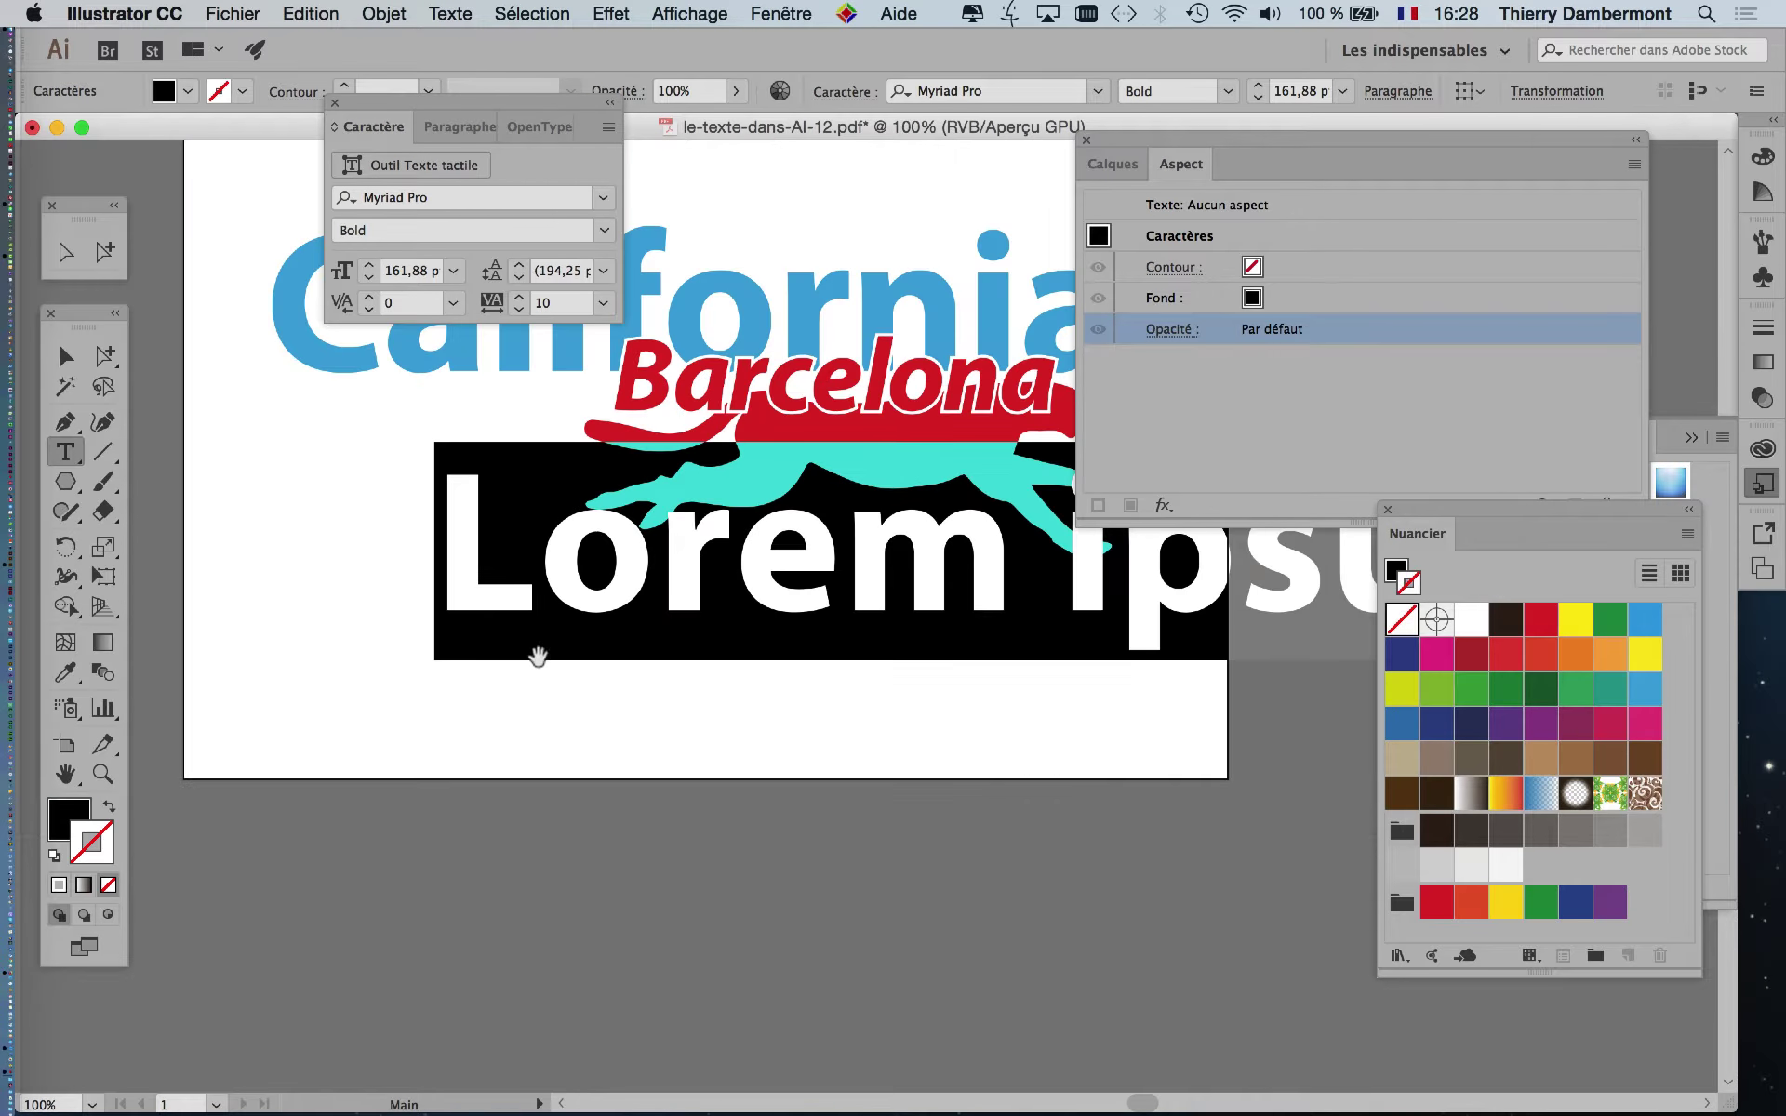
left_click(66, 357)
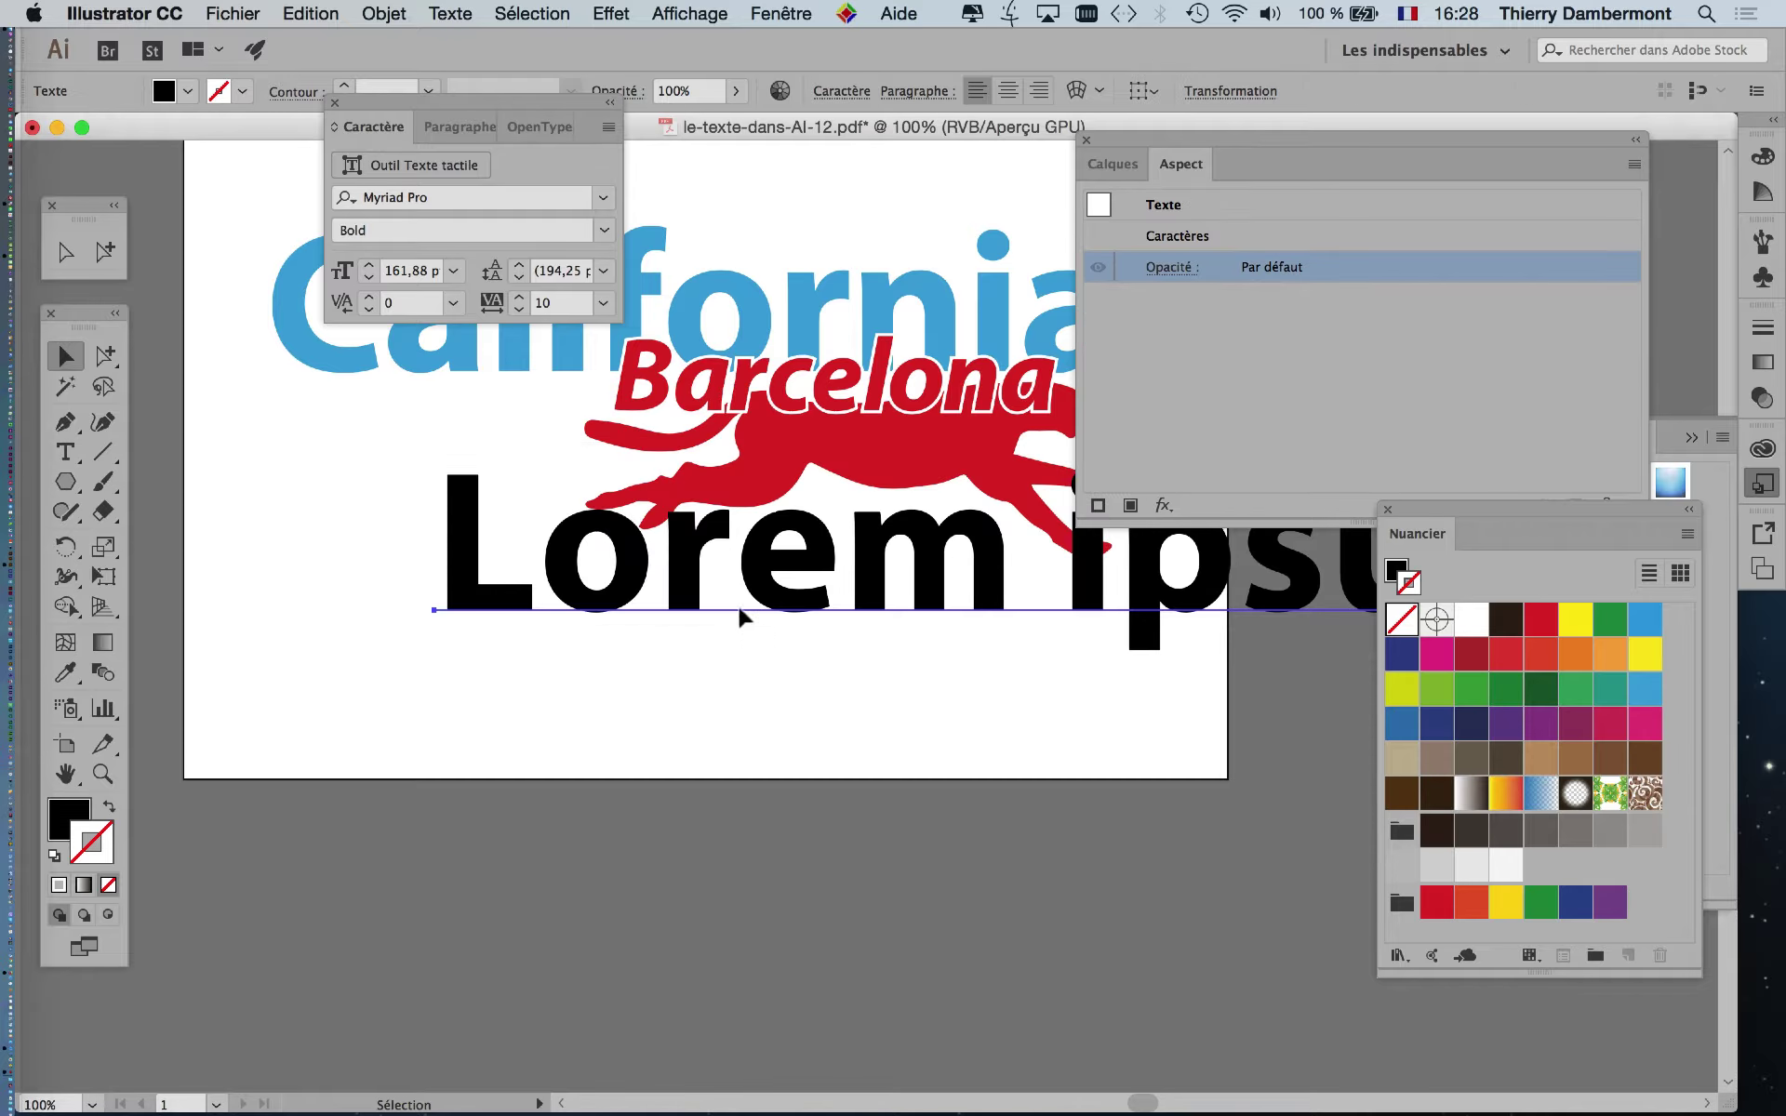
left_click_drag(740, 614, 544, 744)
Step: Scale Lorem ipsum down to about 92 pt around its centre with Free Transform
left_click(103, 576)
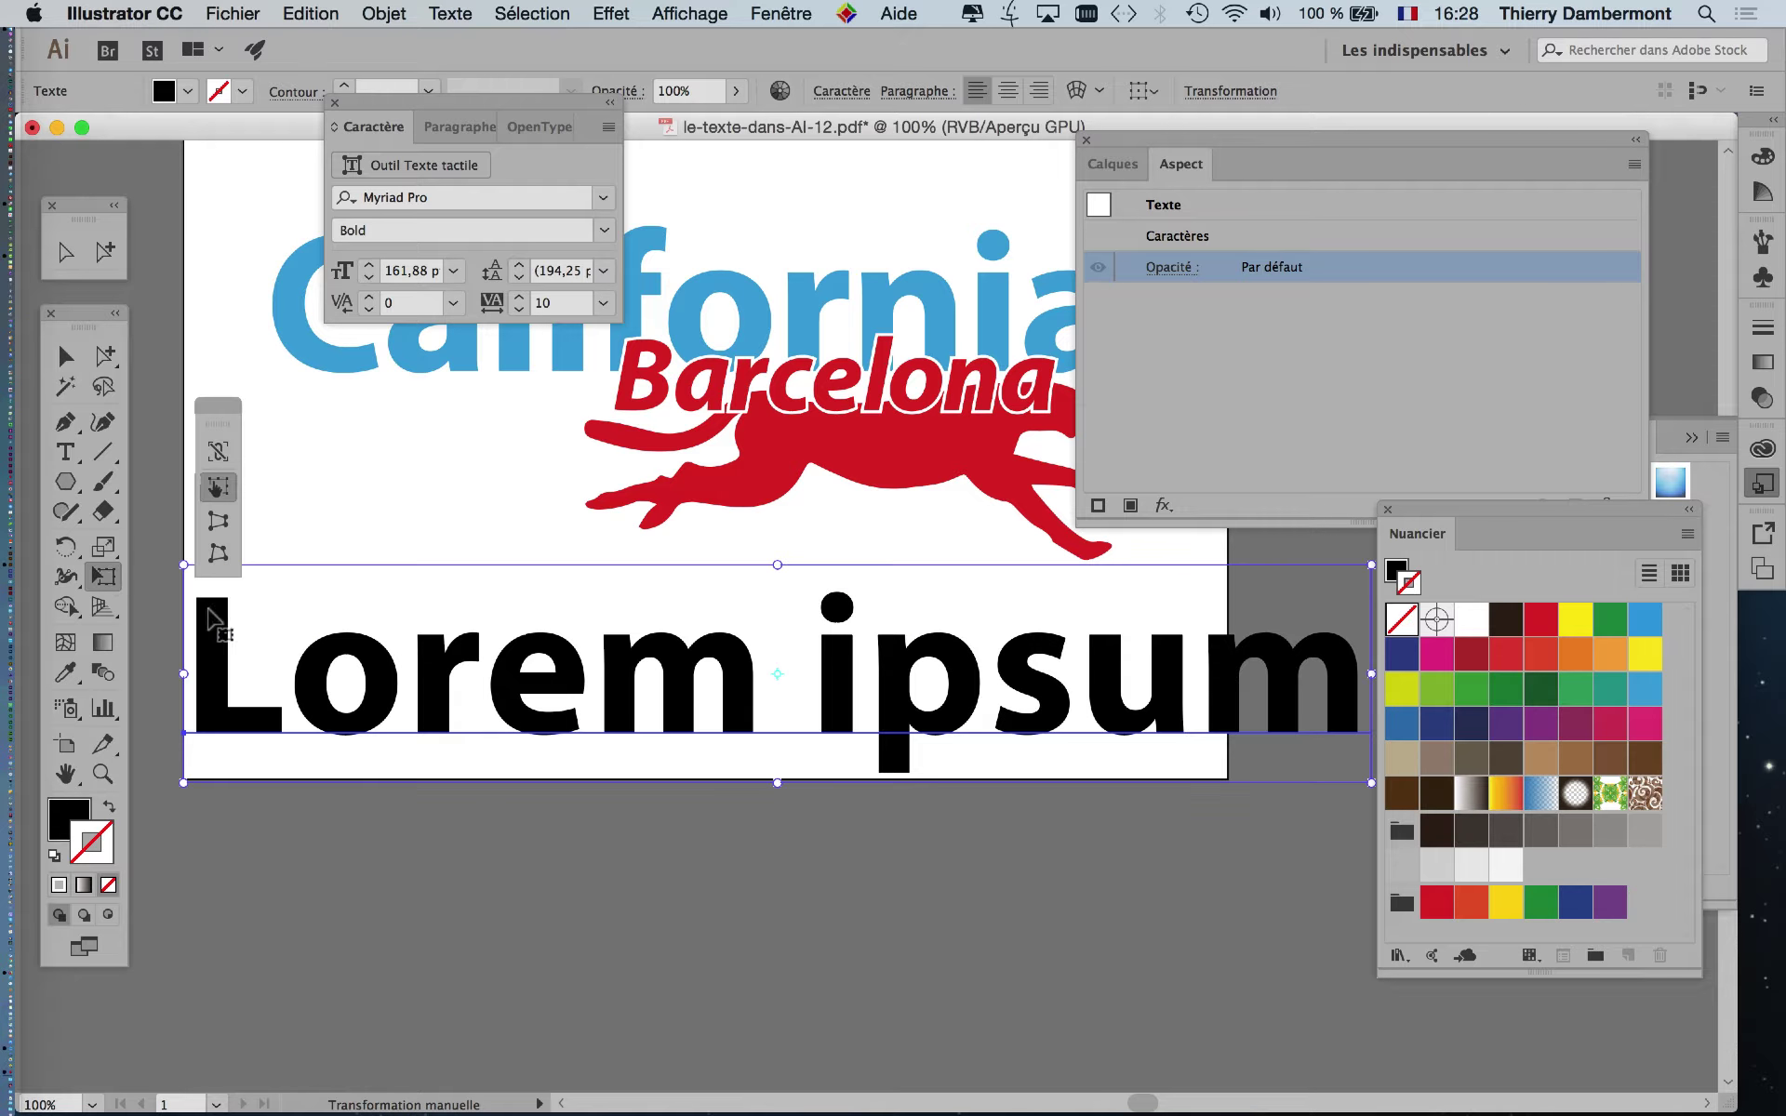
left_click_drag(182, 566, 438, 611)
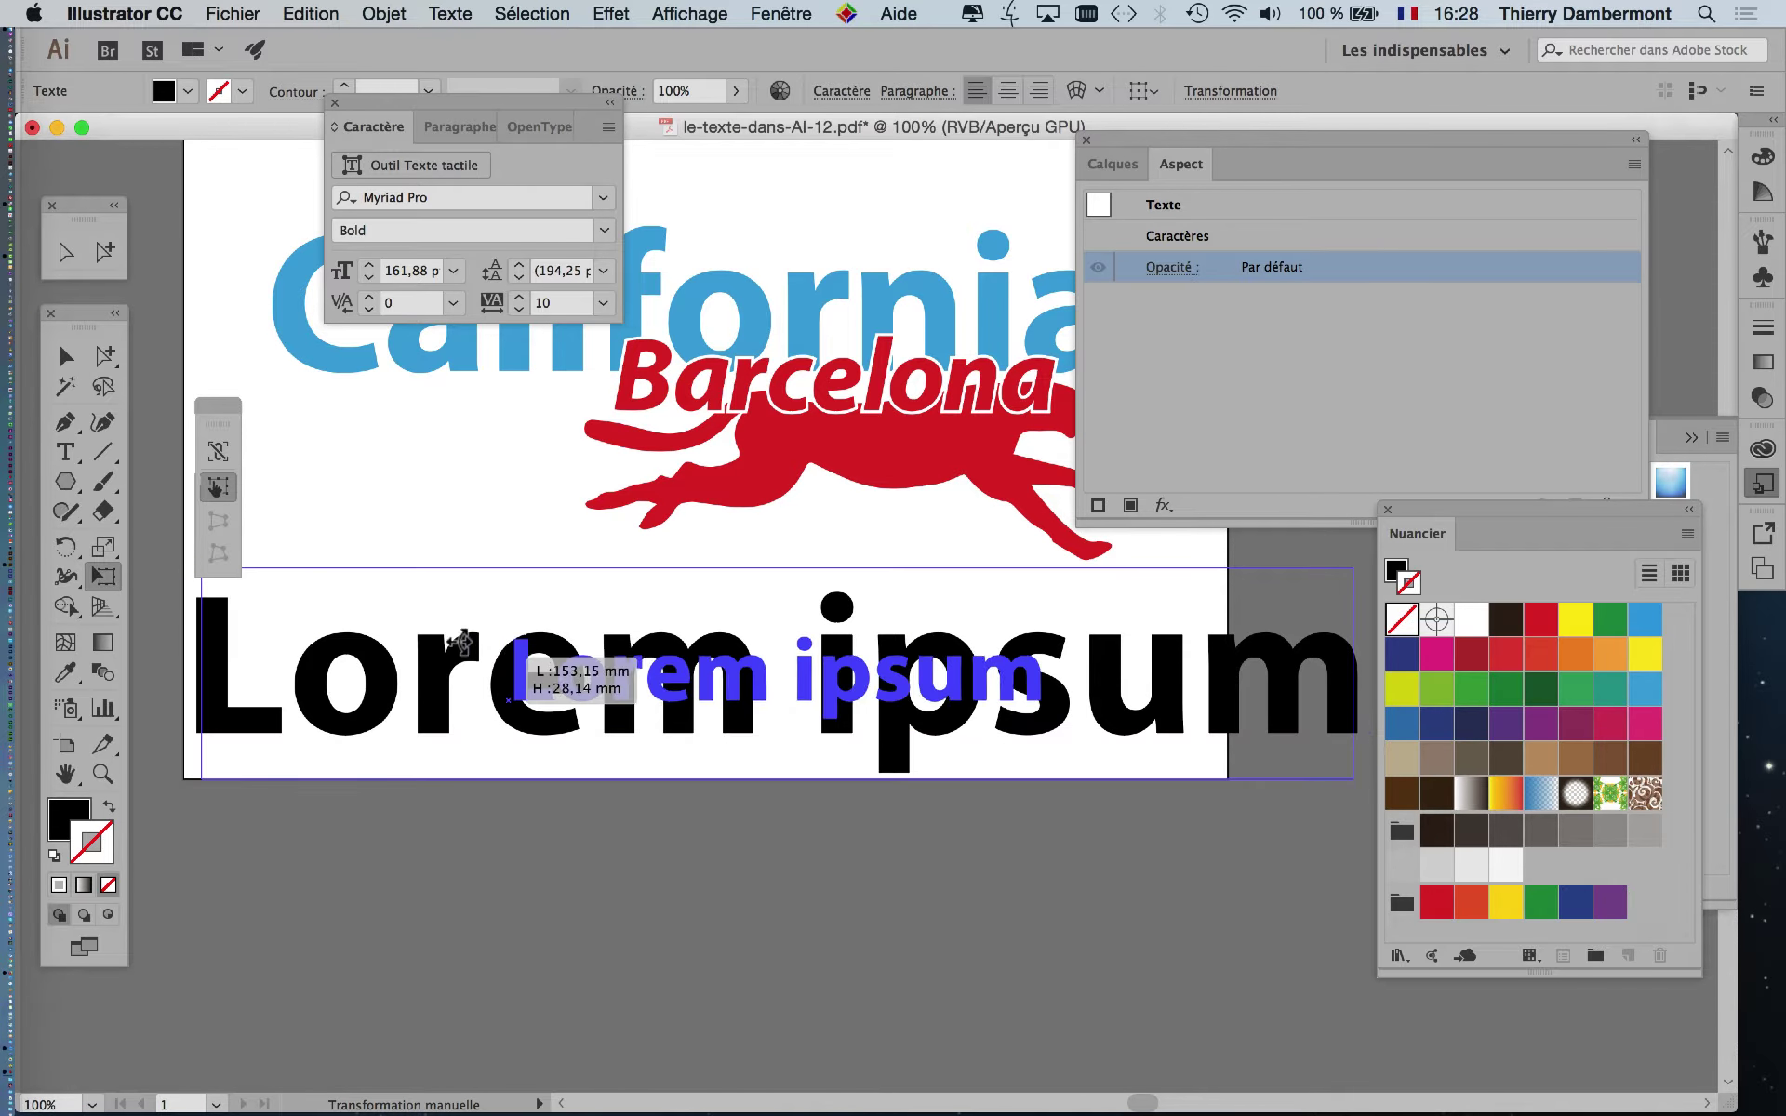
key("ctrl+plus")
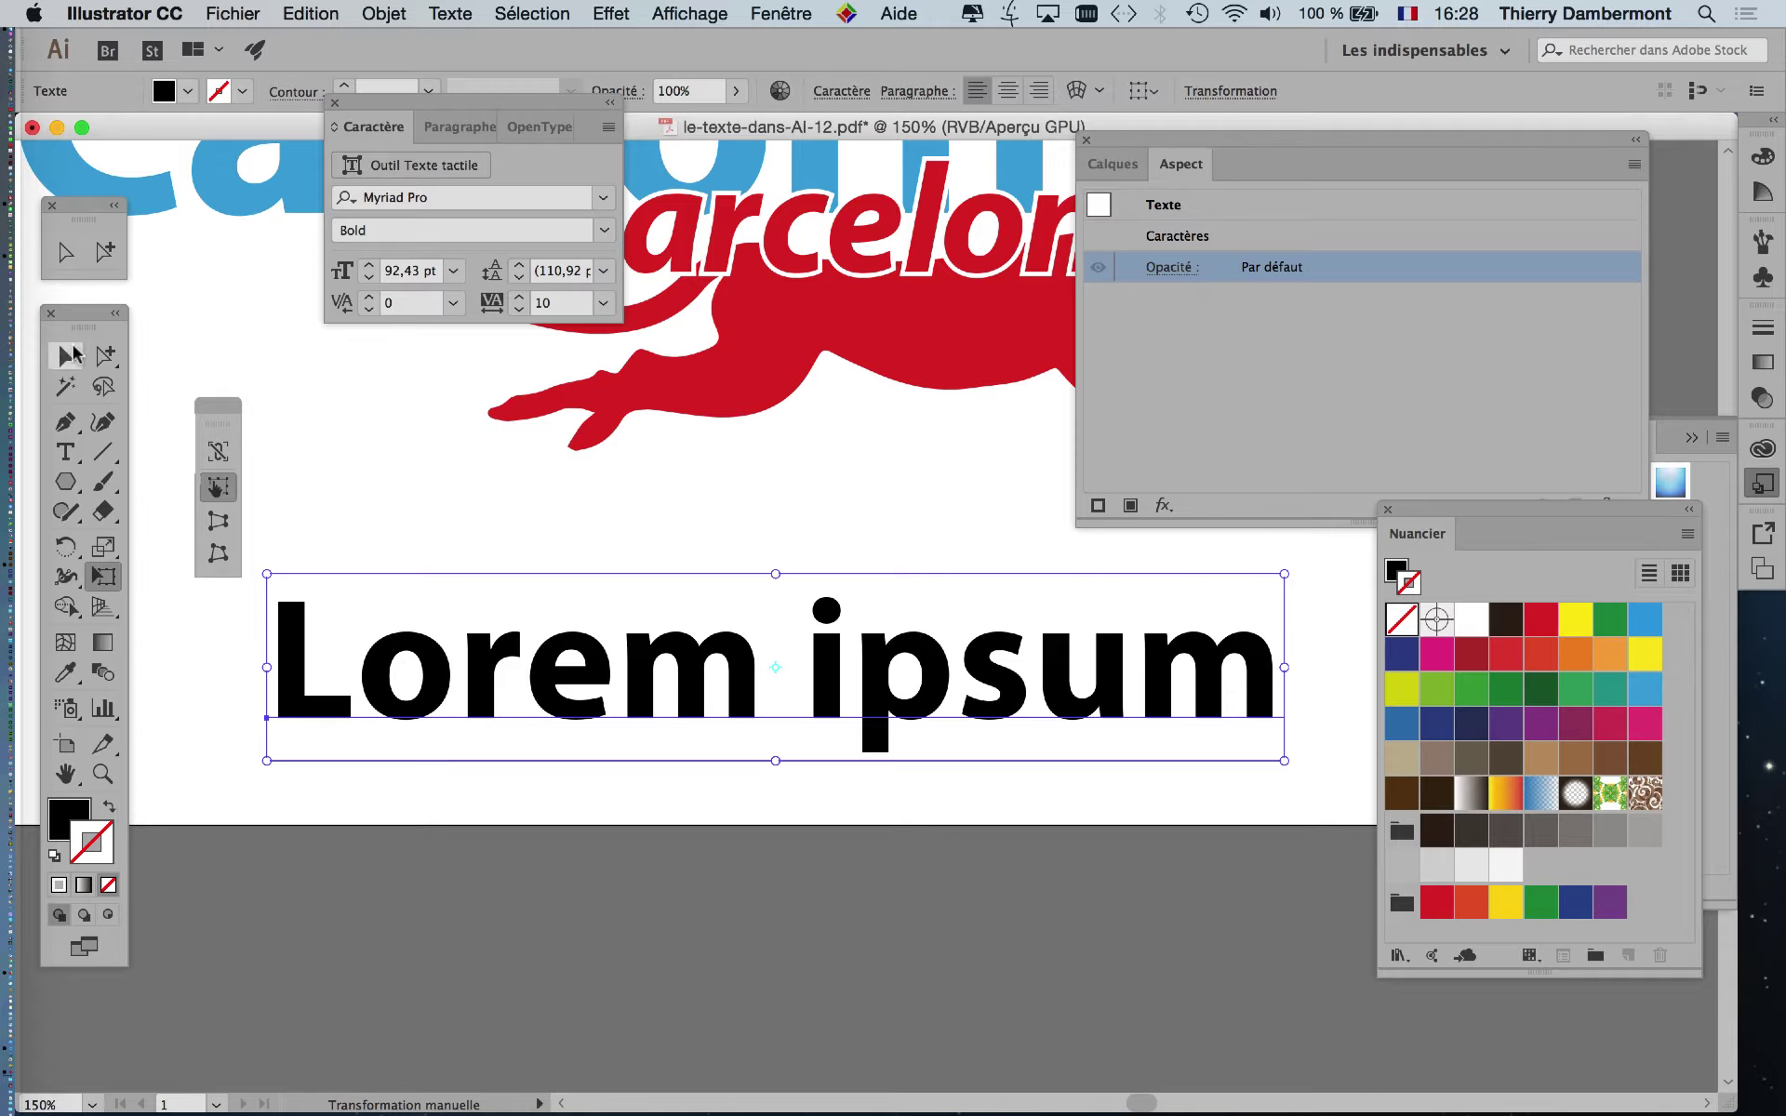
left_click_drag(84, 321, 927, 130)
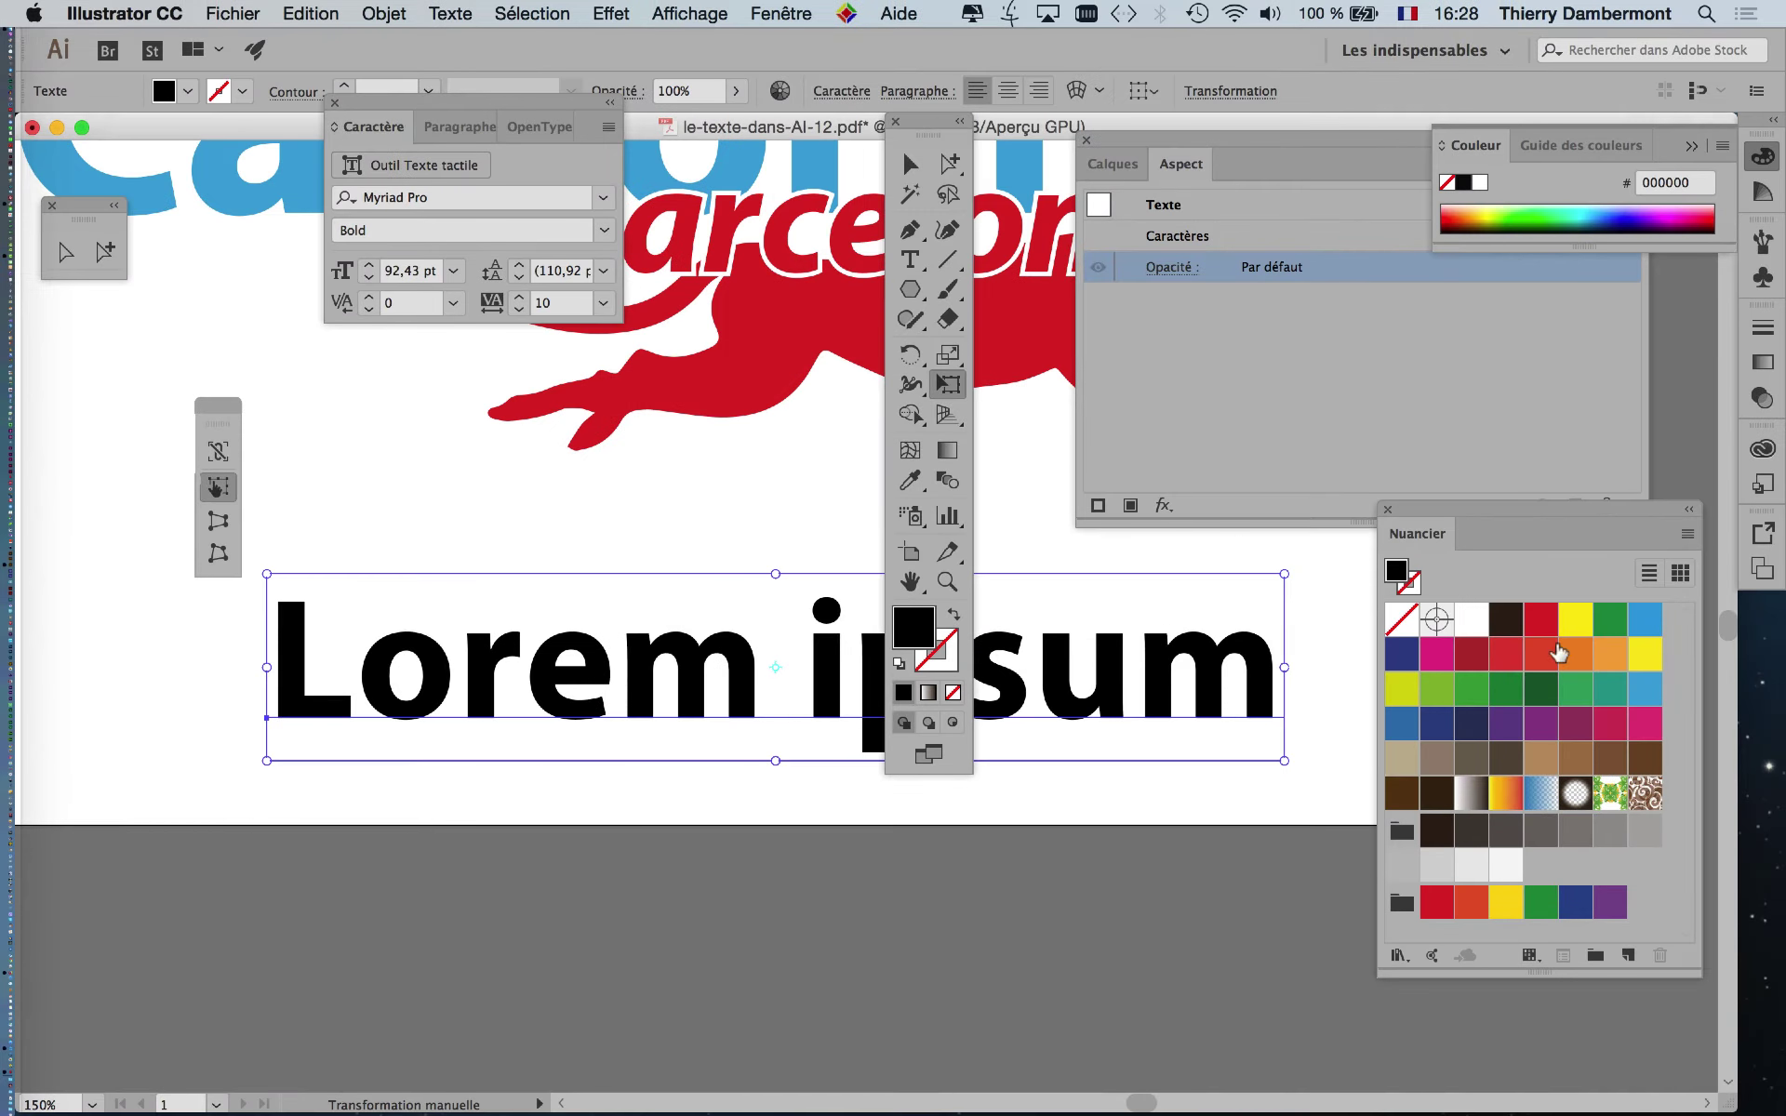
Step: Give Lorem ipsum a red fill and a thickened green outline using the Stroke panel
left_click(1554, 653)
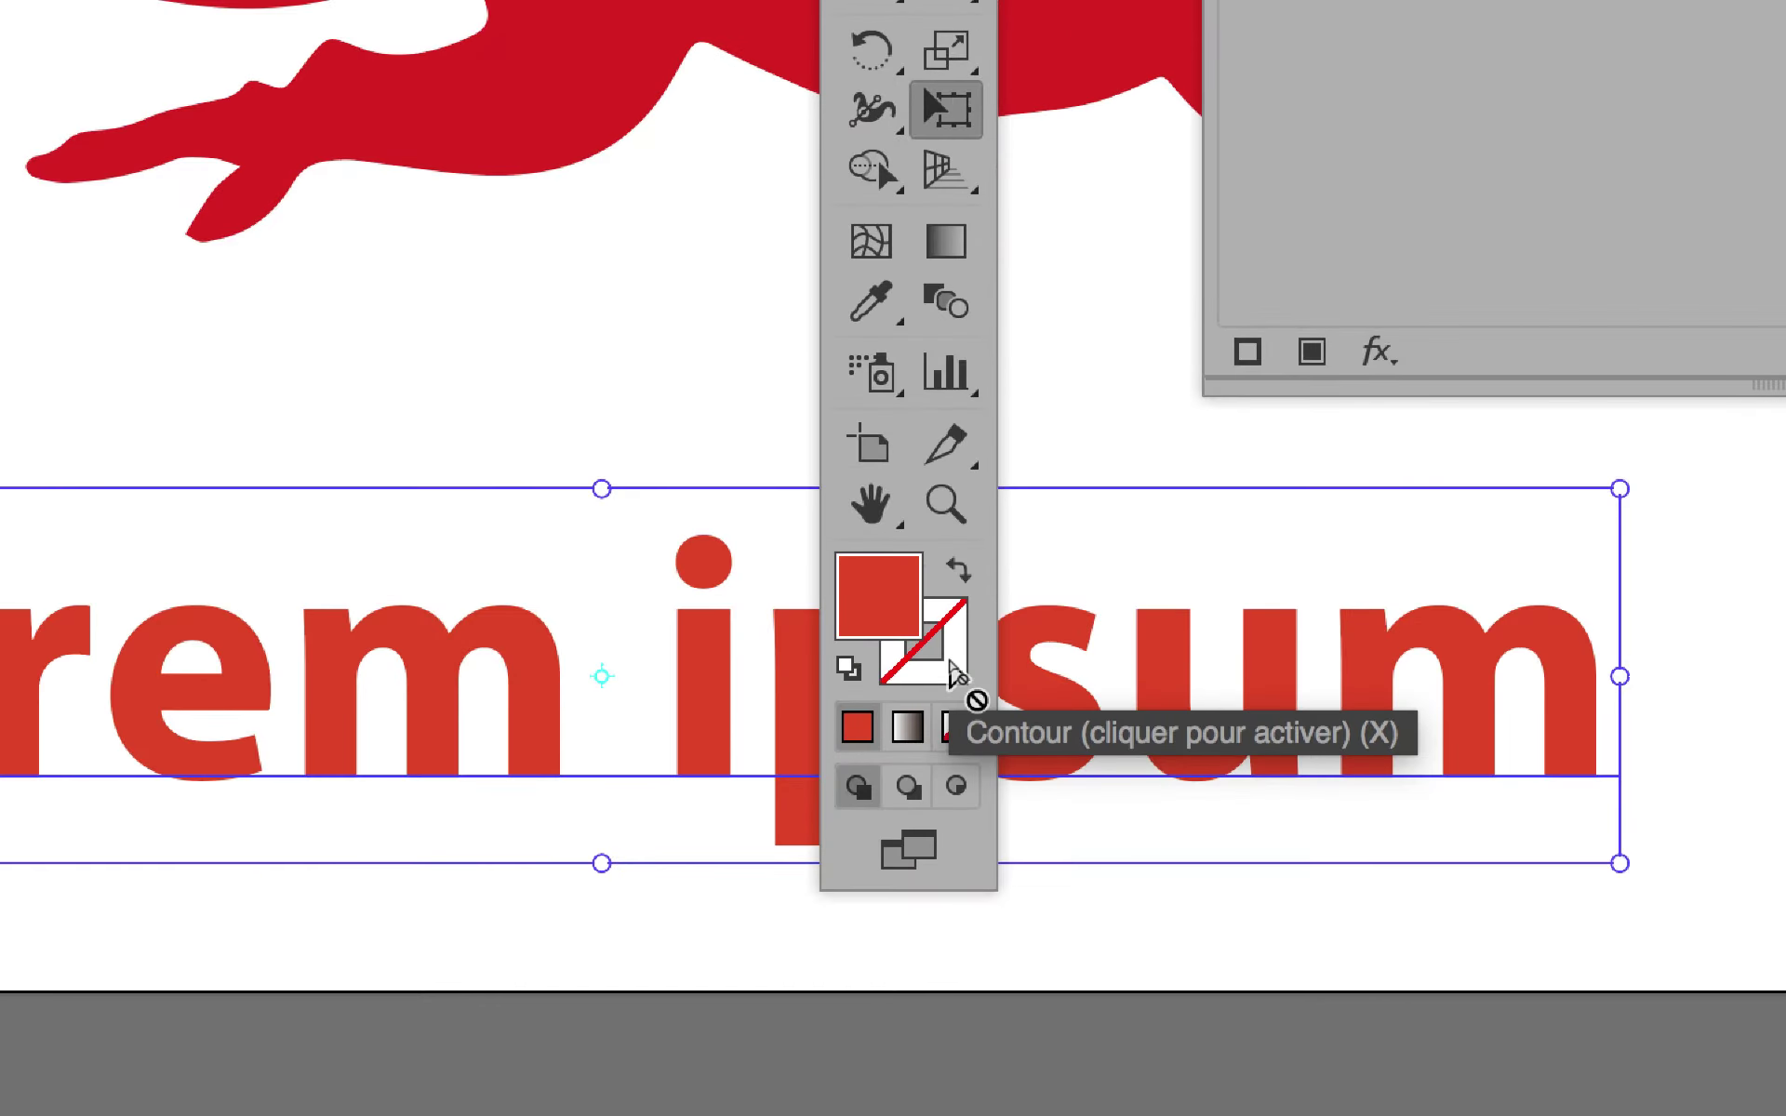
left_click(952, 664)
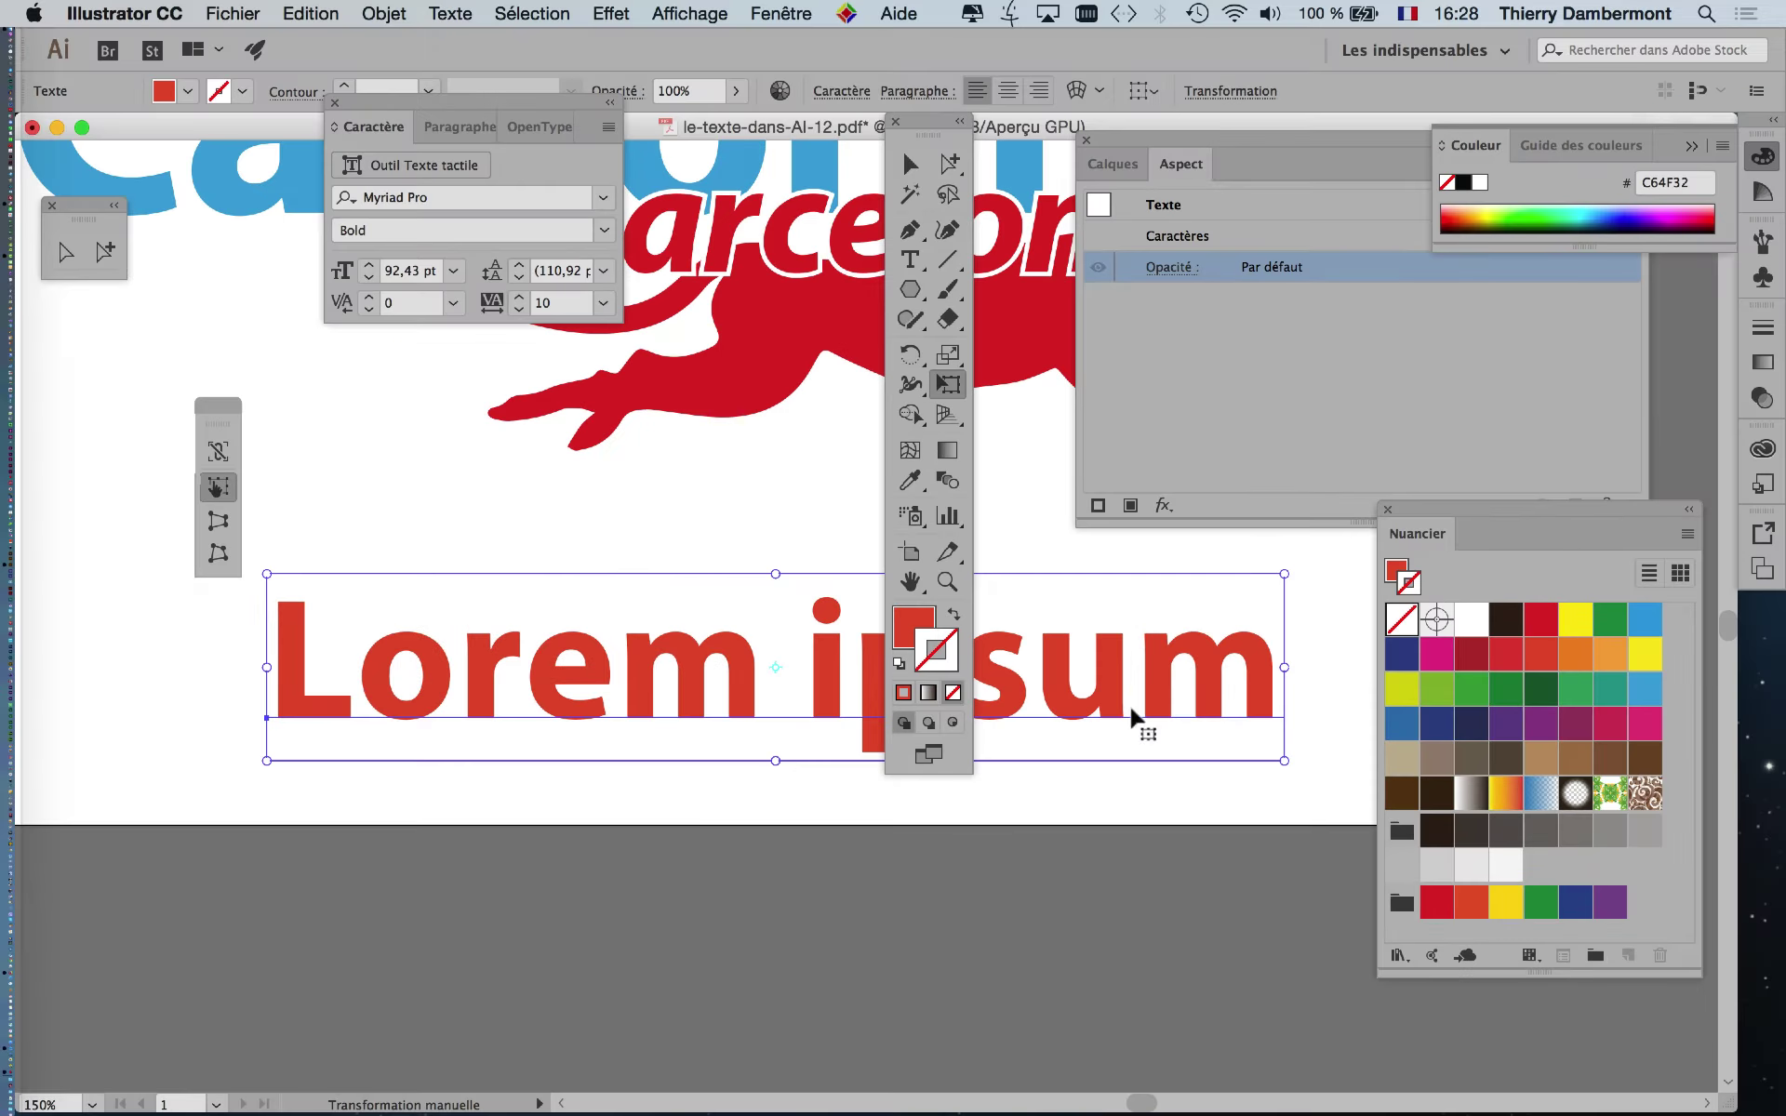
left_click(1611, 619)
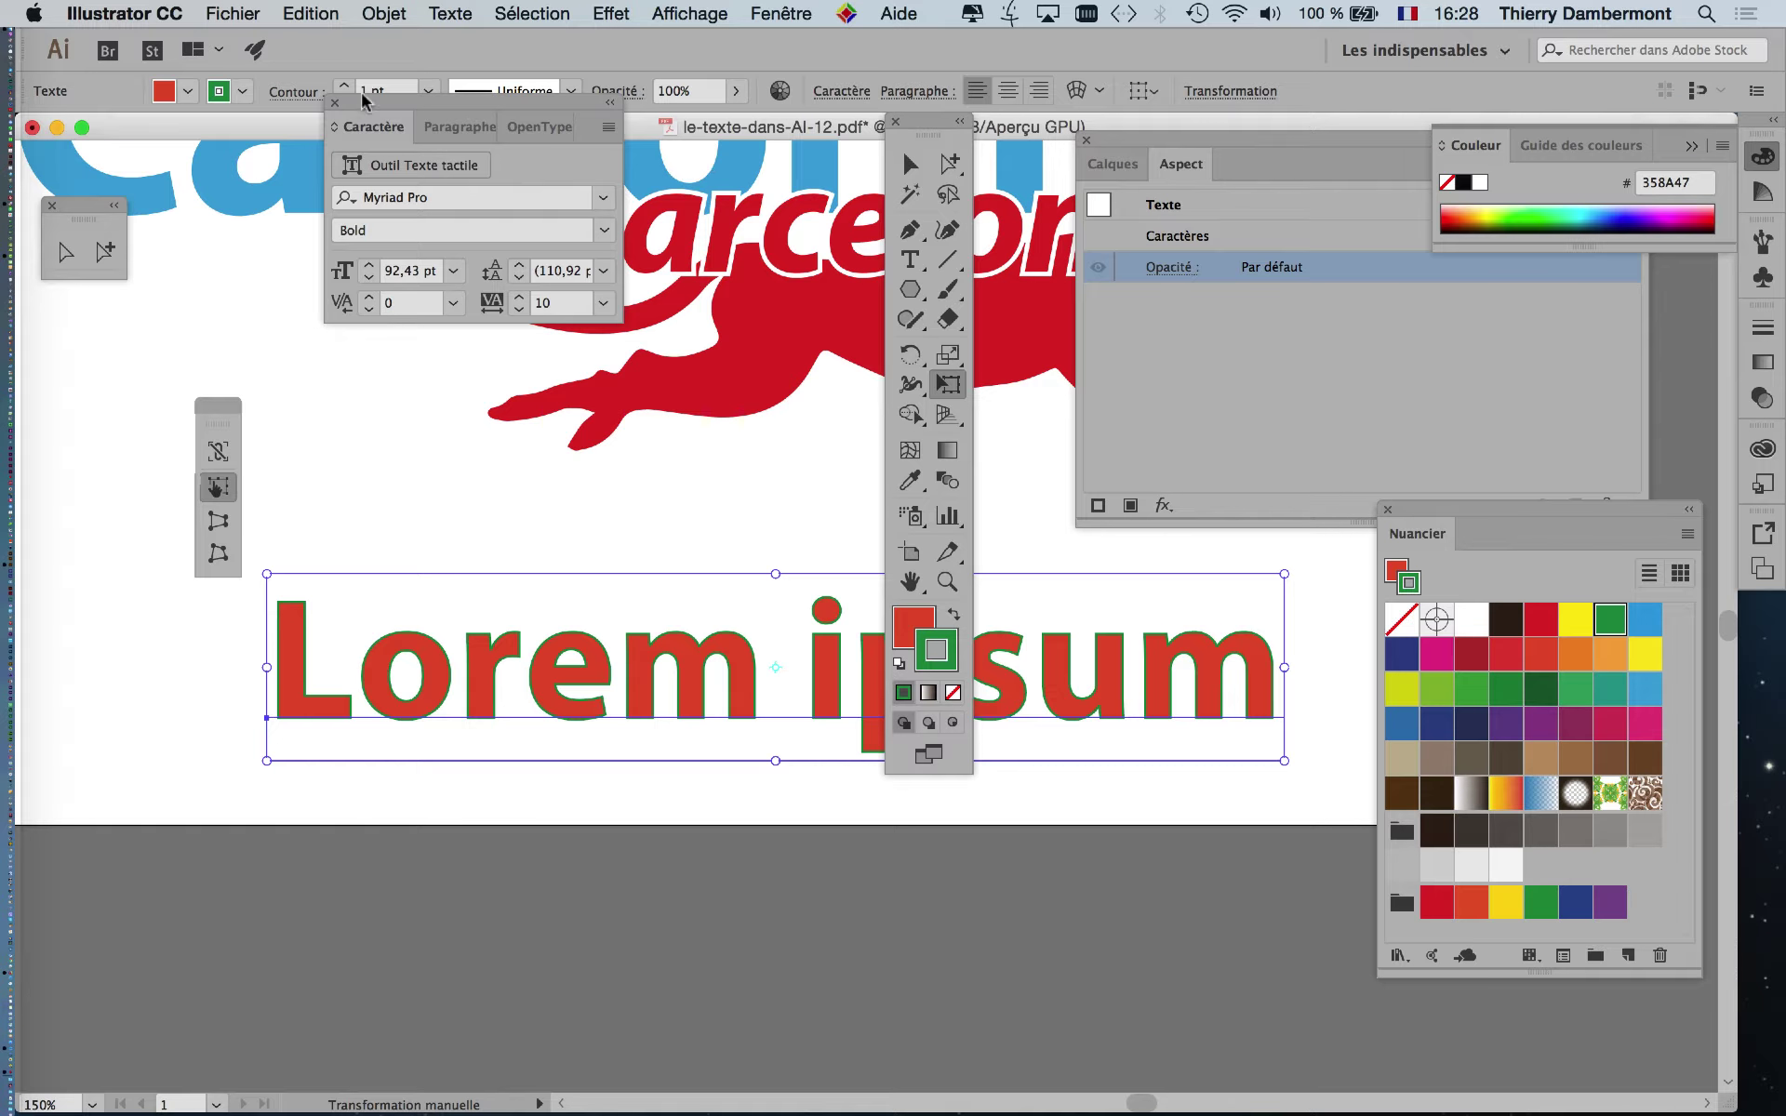
left_click(773, 13)
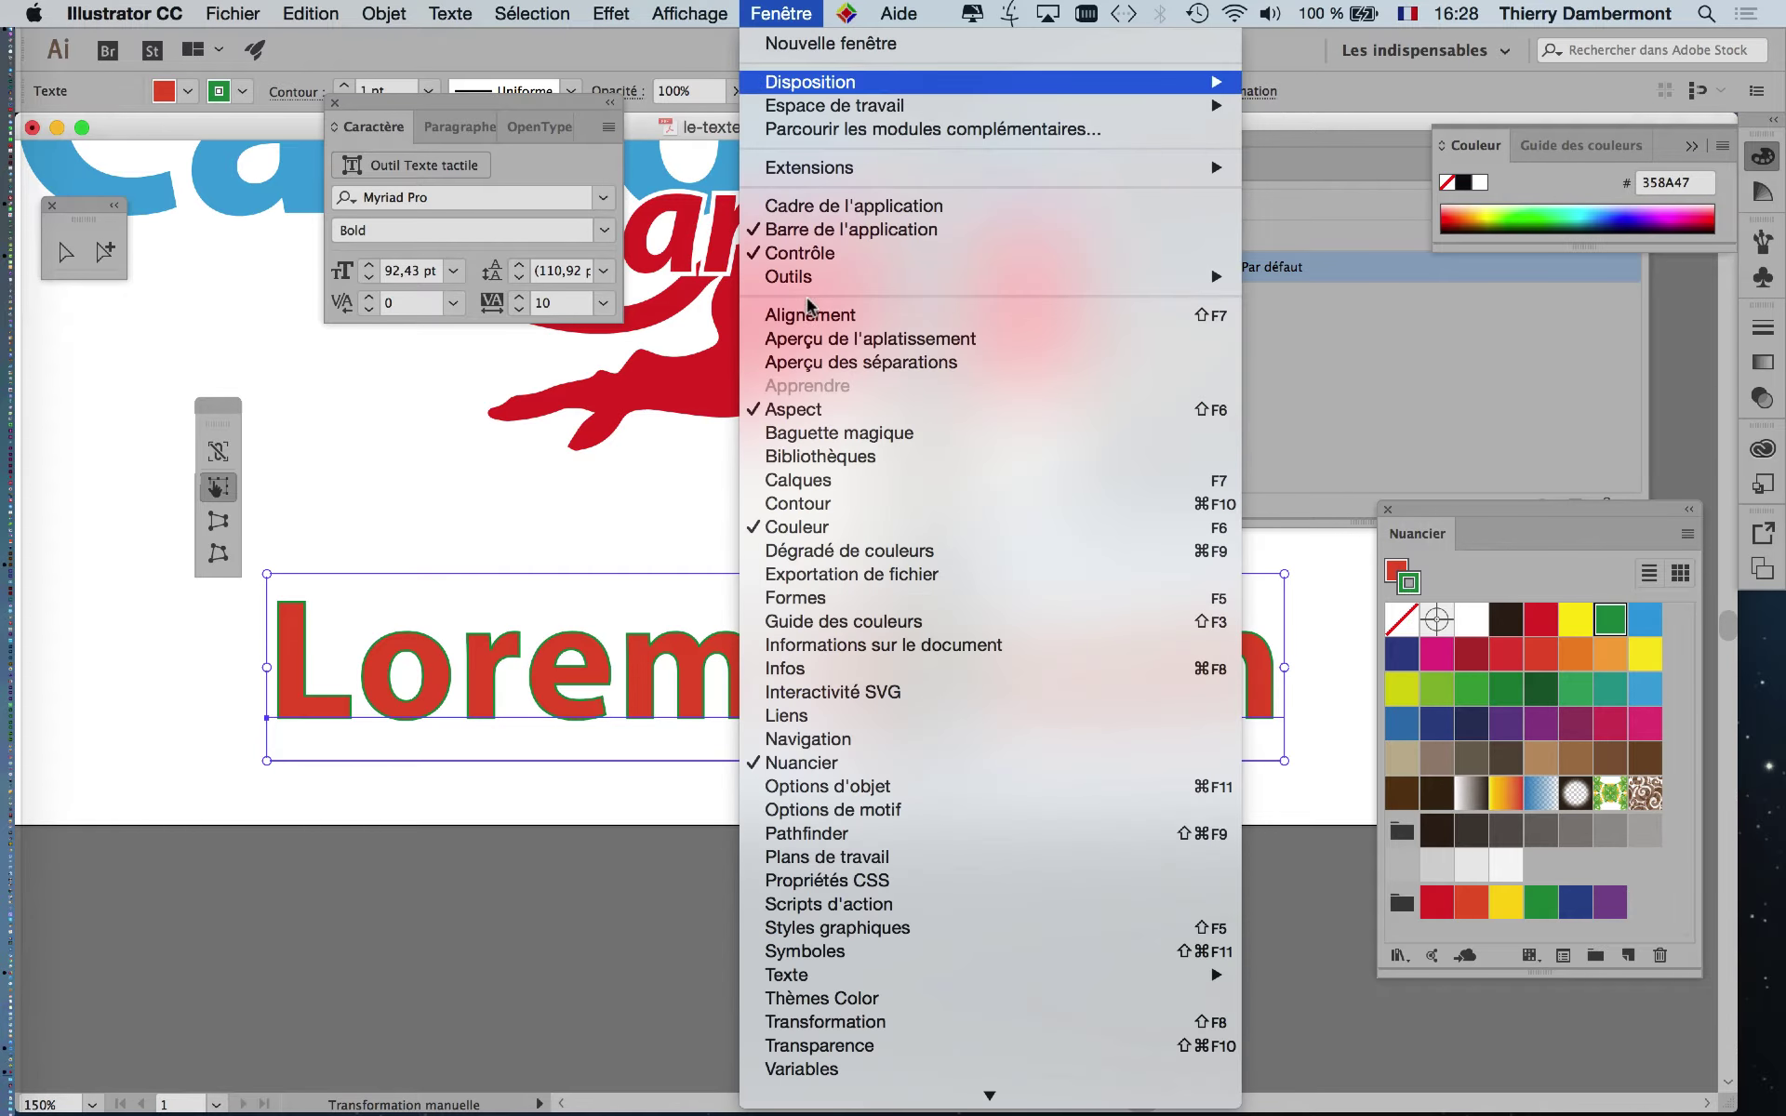
left_click(838, 499)
left_click_drag(1482, 316, 547, 555)
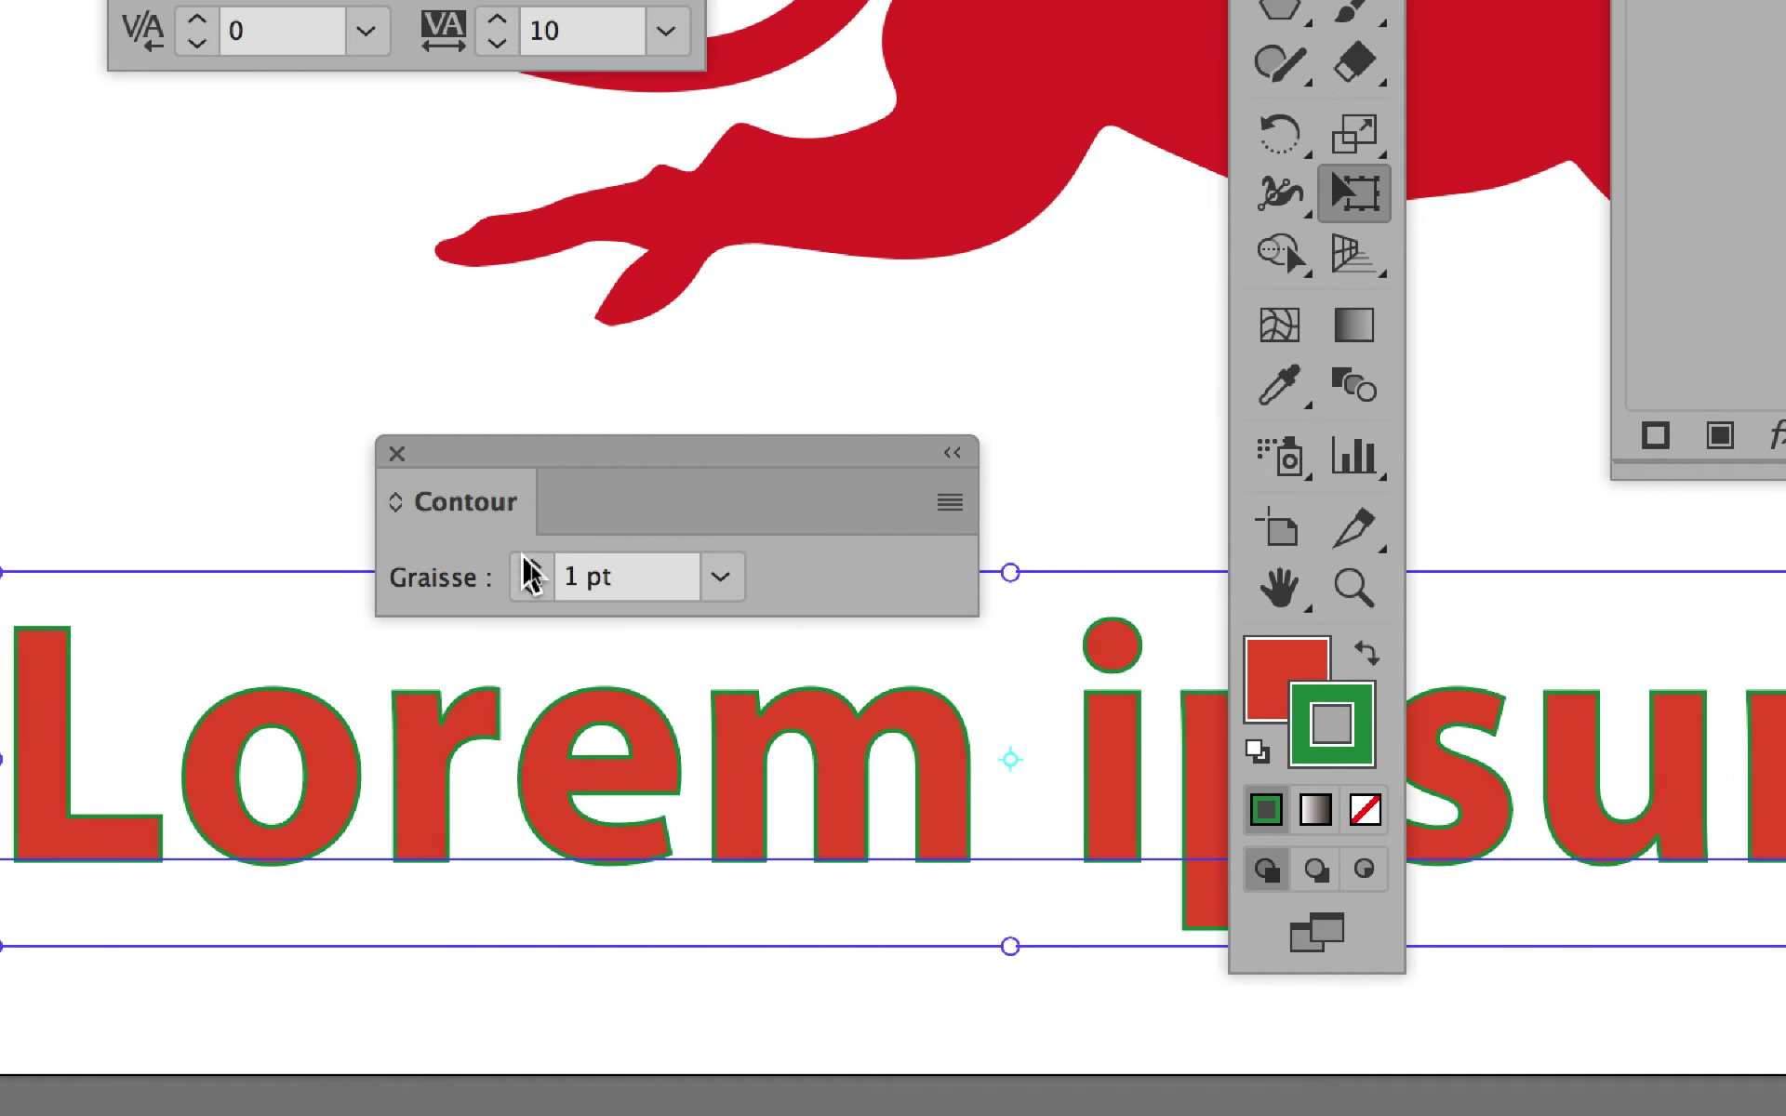
left_click(515, 586, "shift")
left_click(523, 577)
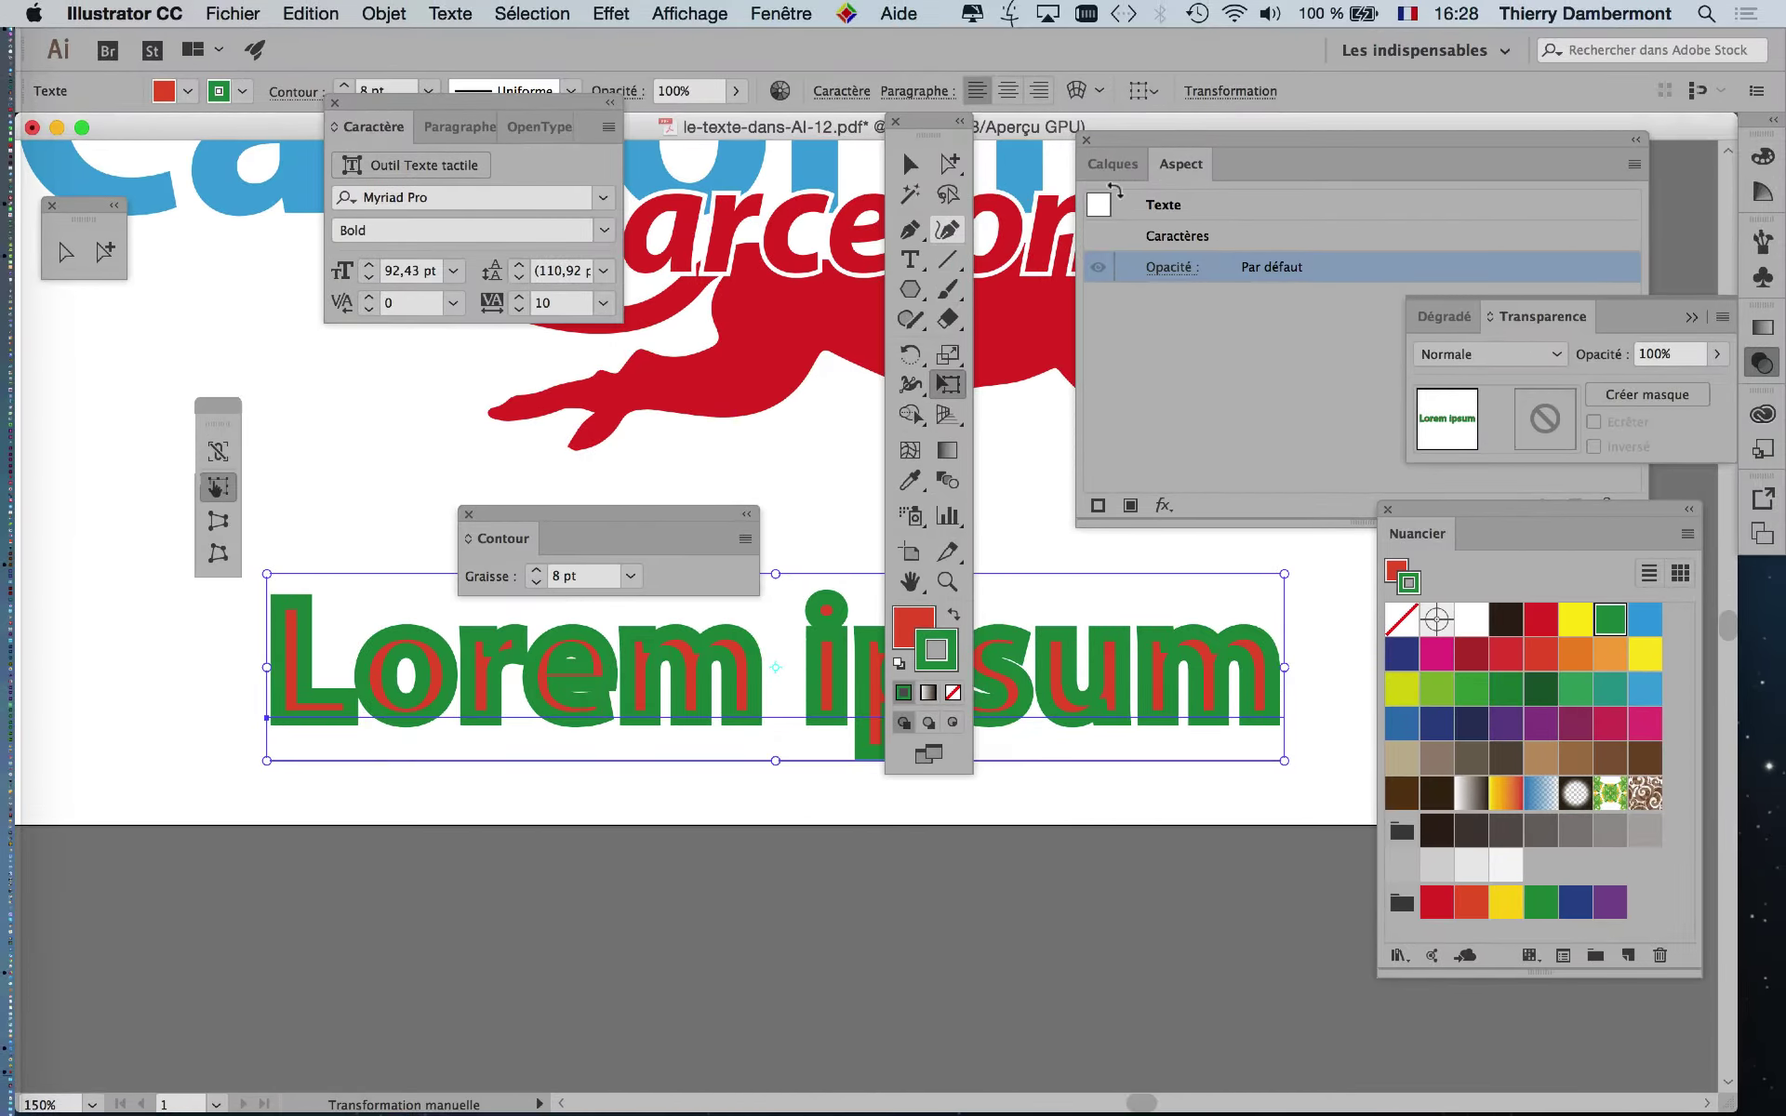
Step: Move the panels aside and set both the text's stroke and fill to None
mouse_move(1207, 149)
left_mouse_down()
mouse_move(754, 279)
mouse_move(907, 709)
mouse_move(276, 684)
mouse_move(1187, 319)
left_mouse_up()
left_click_drag(929, 135, 61, 372)
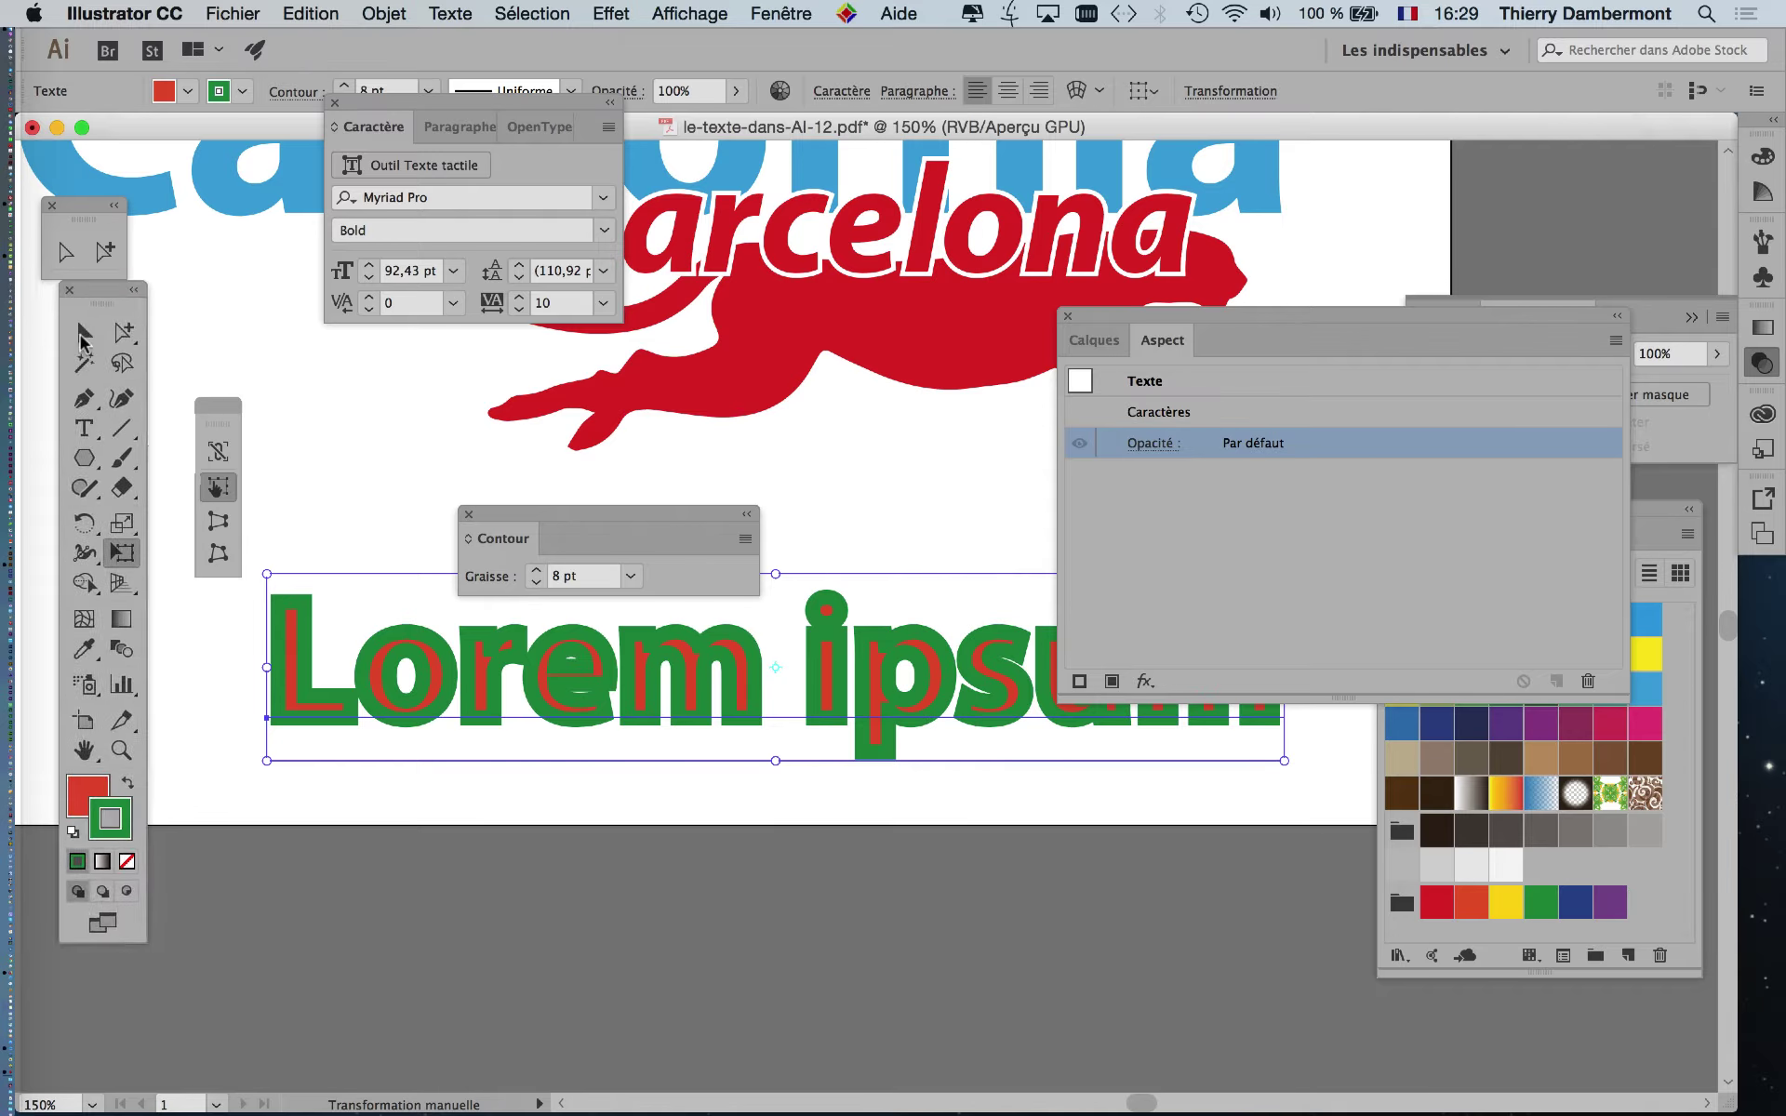
mouse_move(1170, 327)
left_mouse_down()
mouse_move(1049, 338)
mouse_move(965, 395)
left_mouse_up()
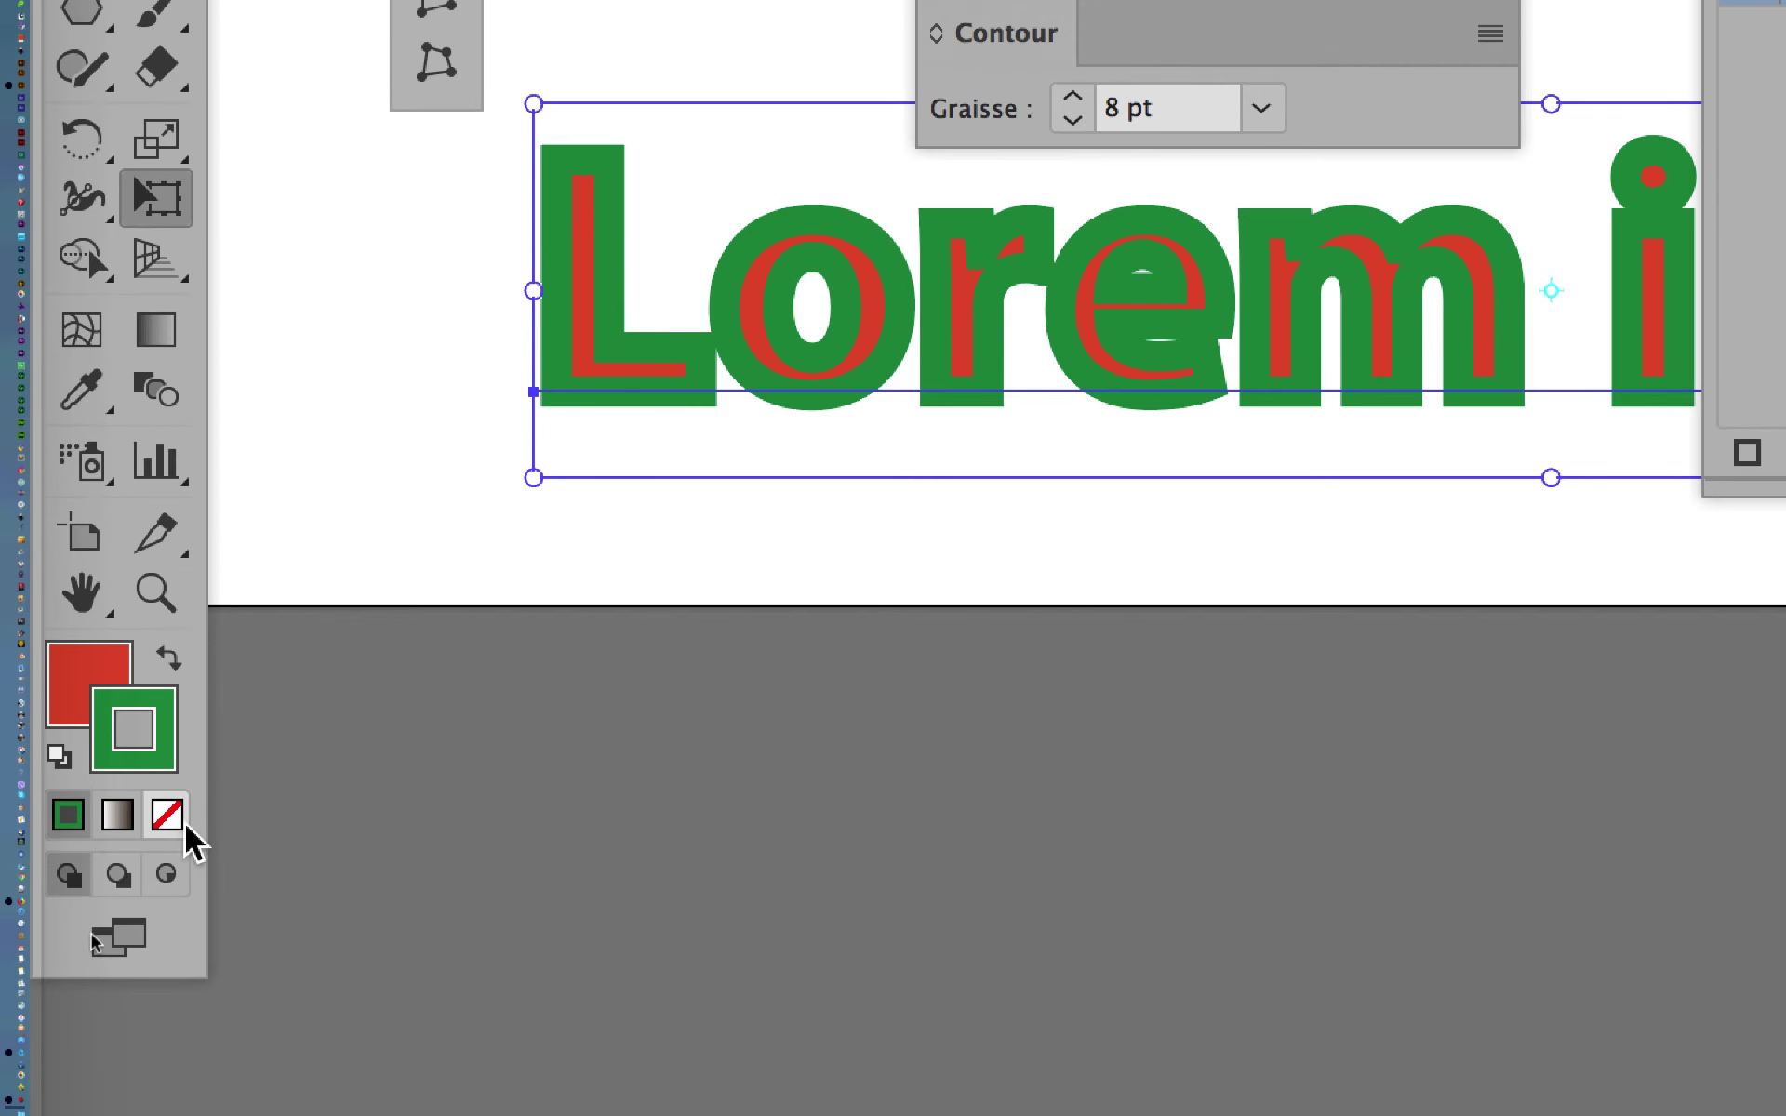
left_click(168, 815)
left_click(126, 744)
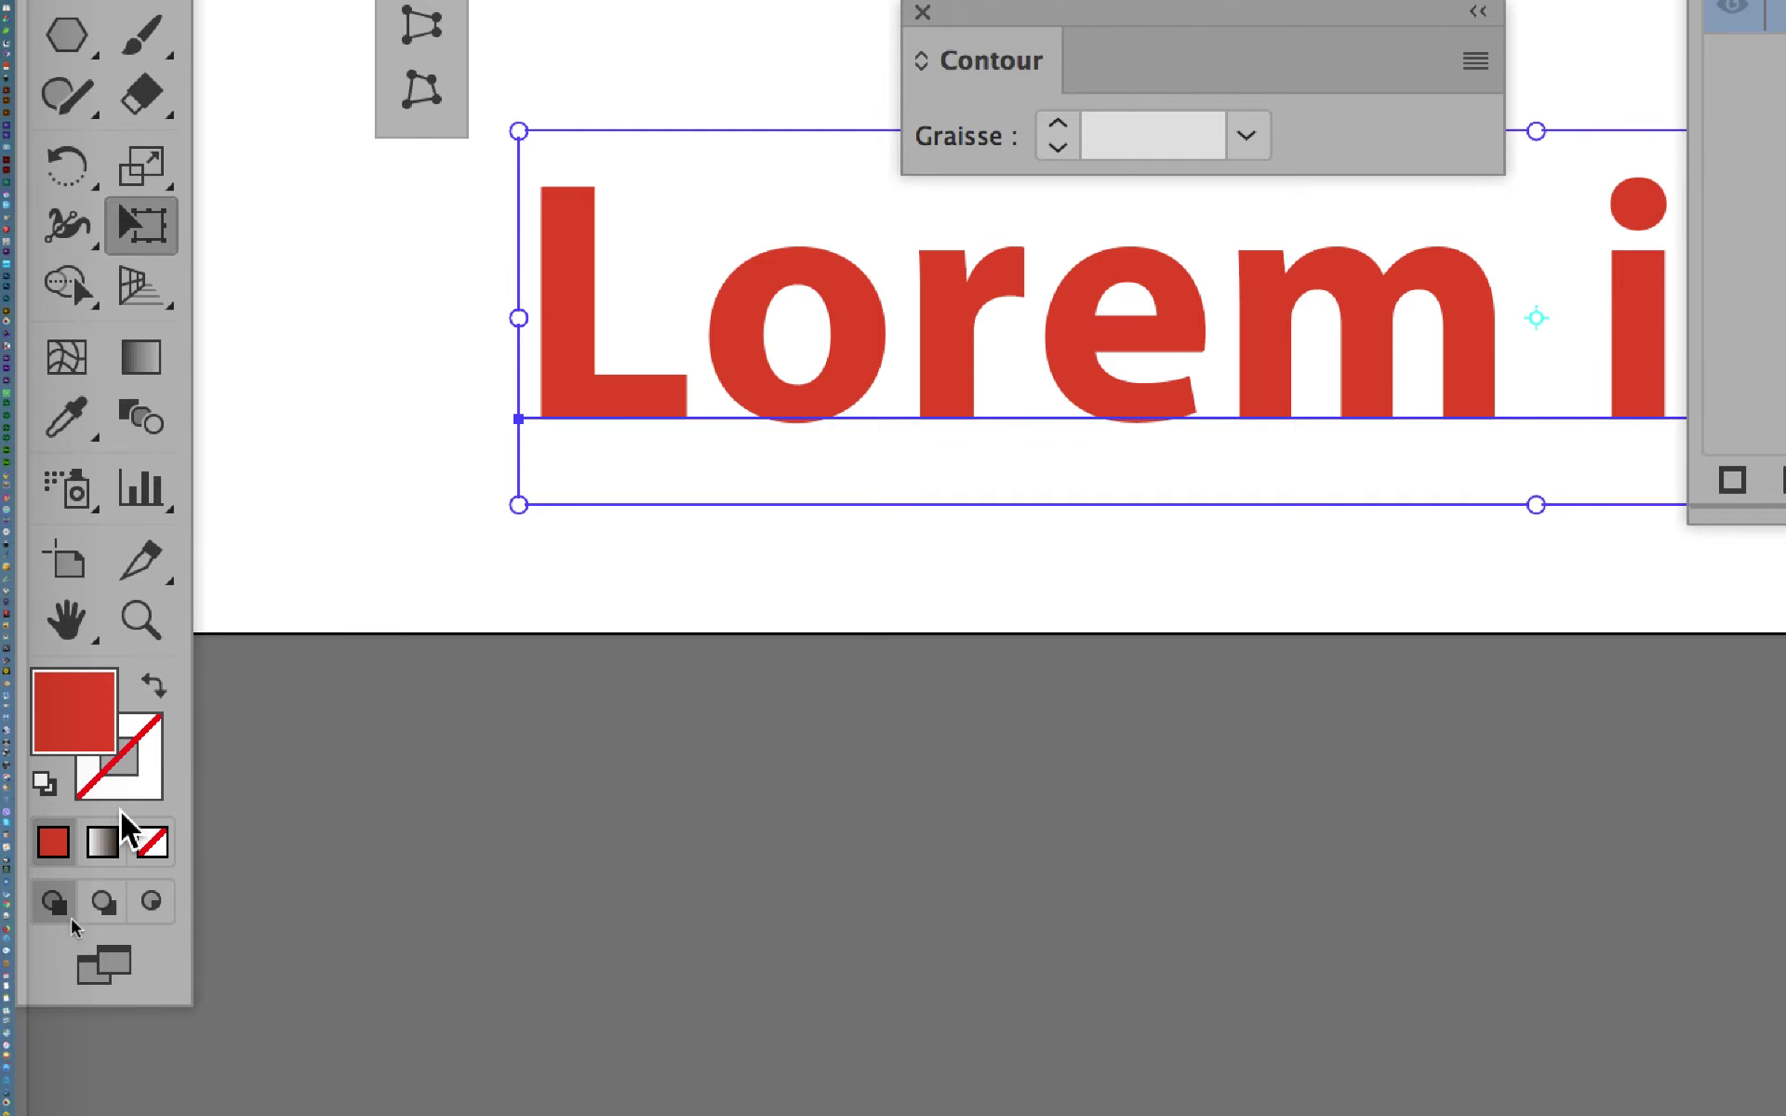
left_click(144, 837)
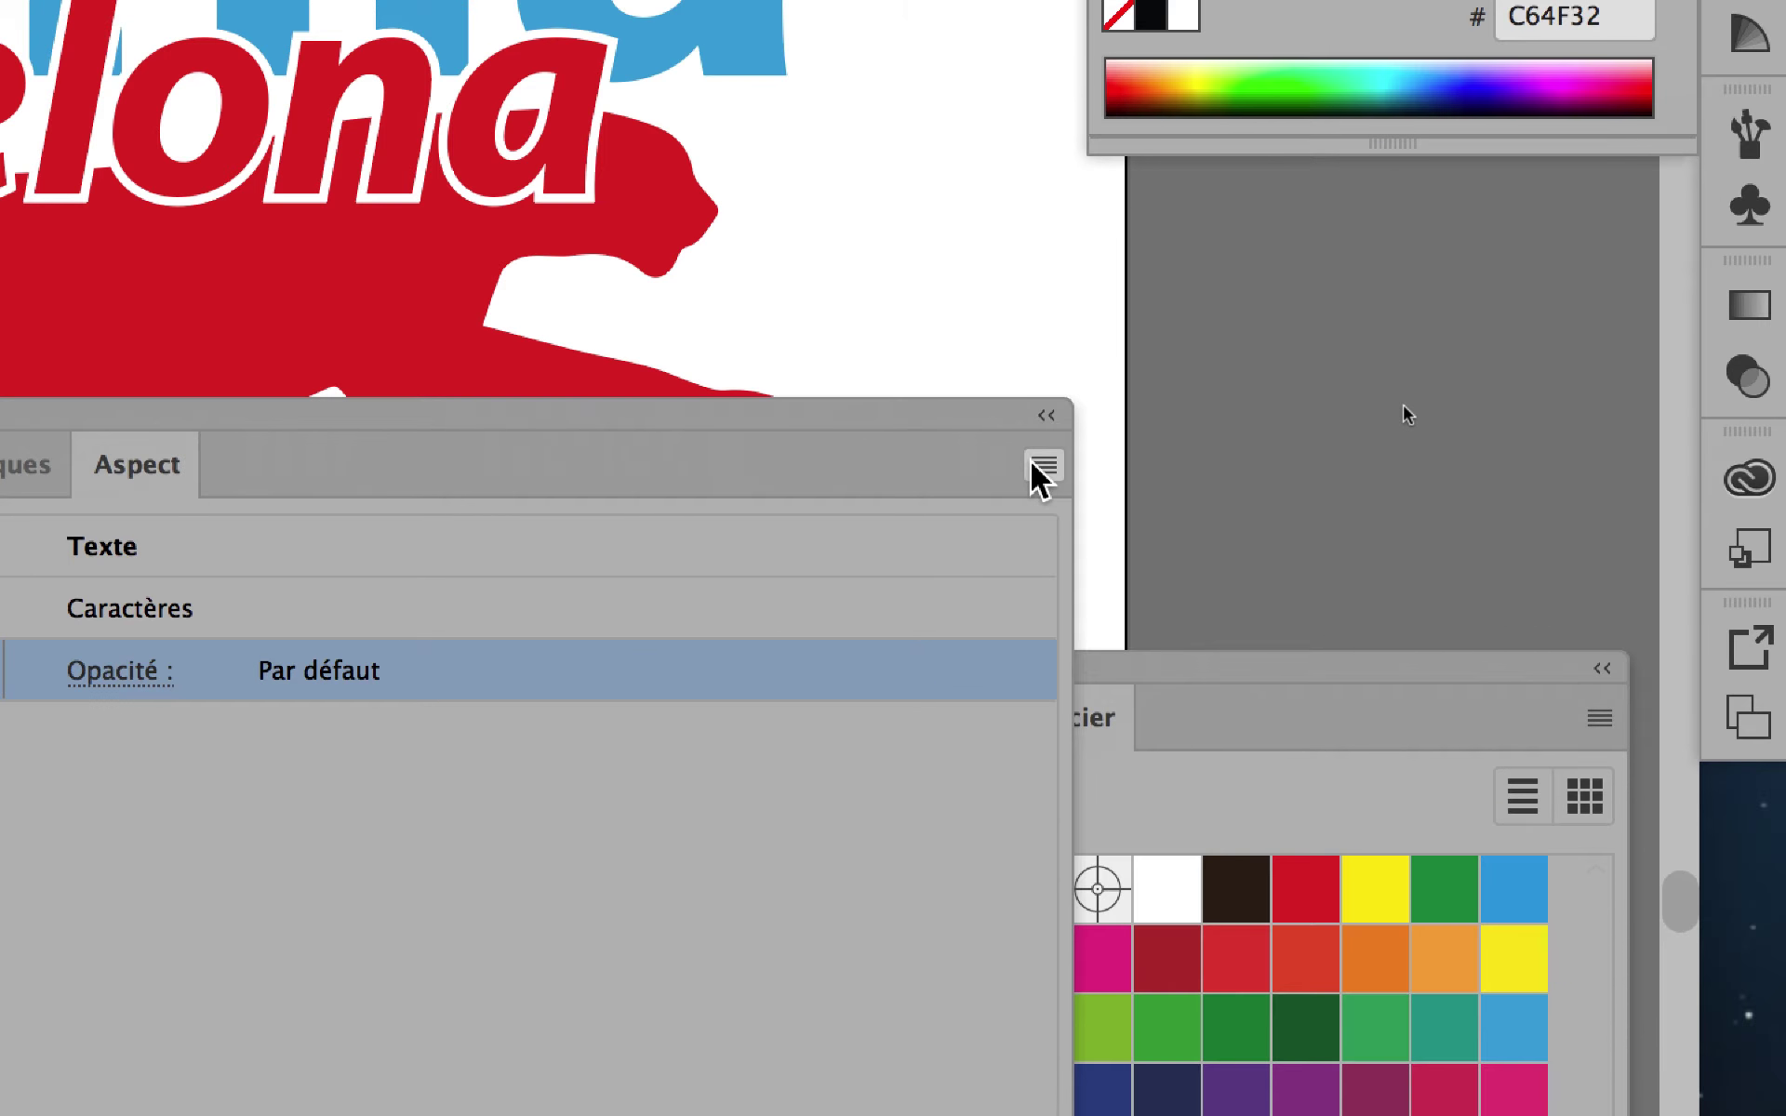
Step: Add a new fill to Lorem ipsum in the Appearance panel and make it orange
left_click(1042, 467)
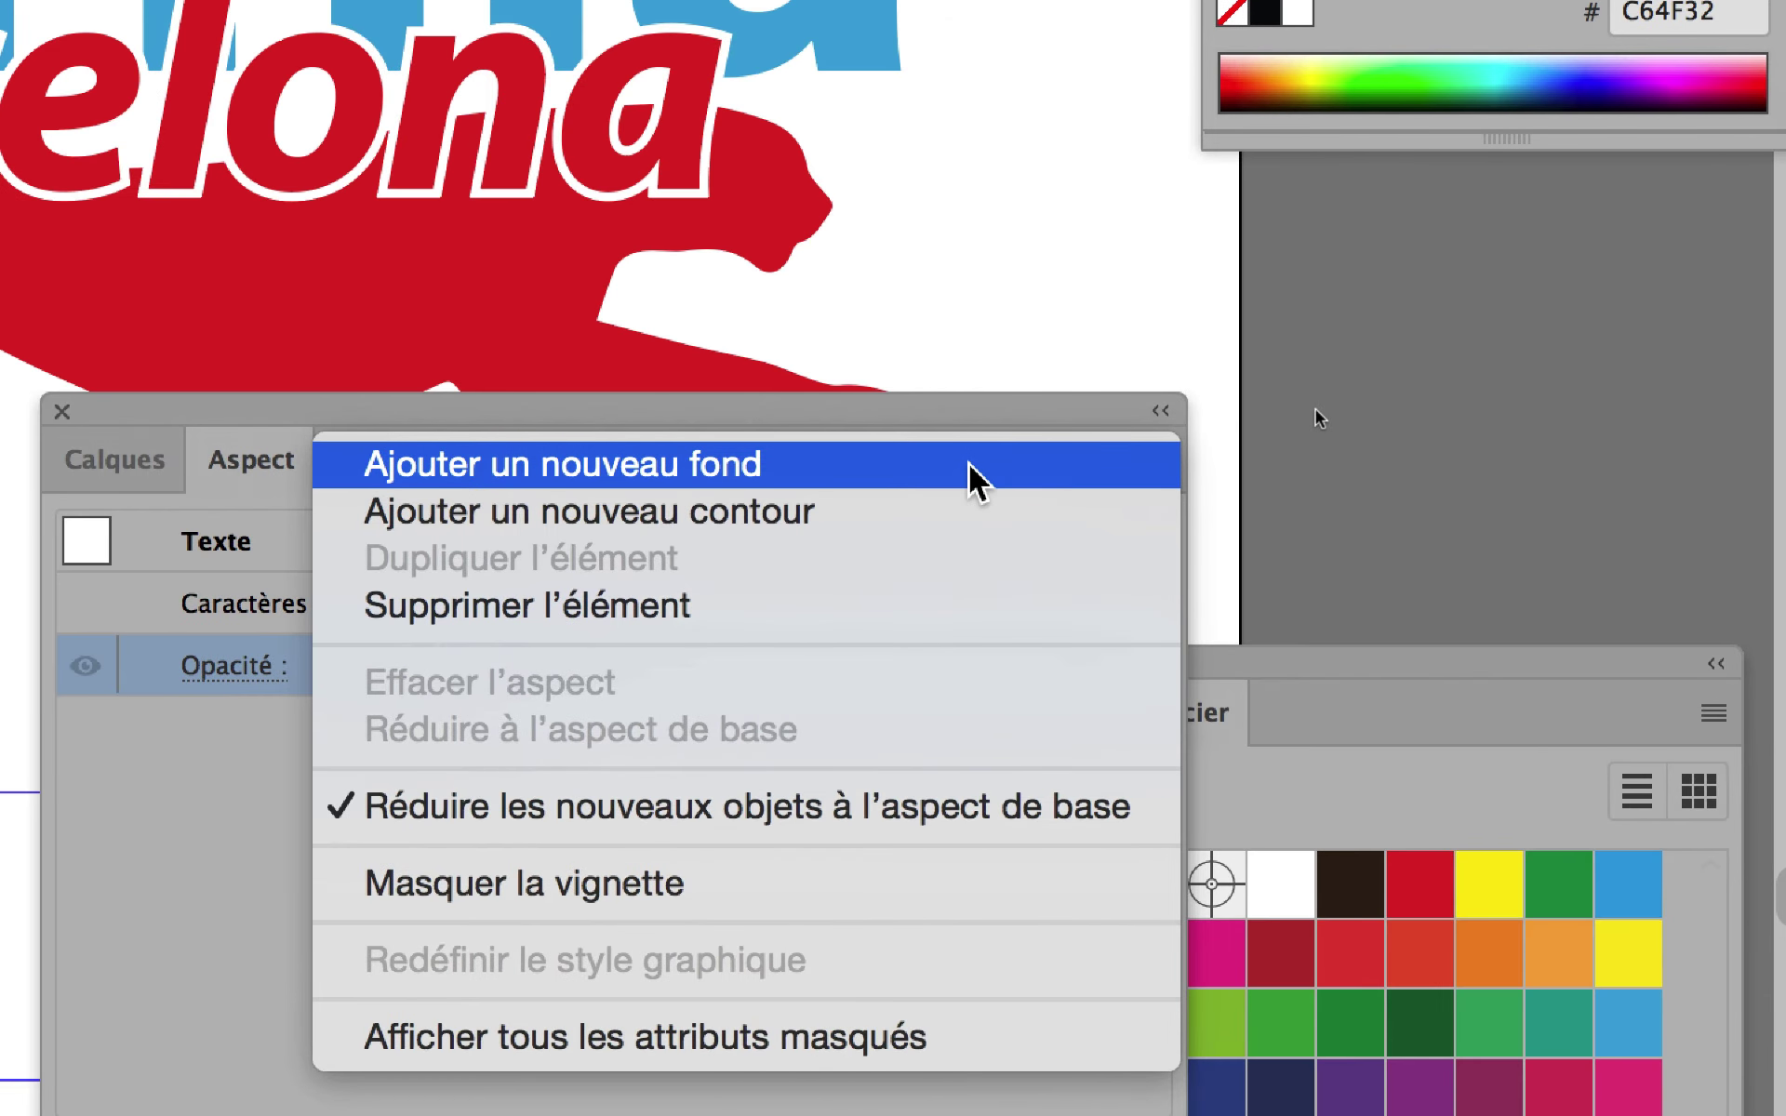
left_click(969, 465)
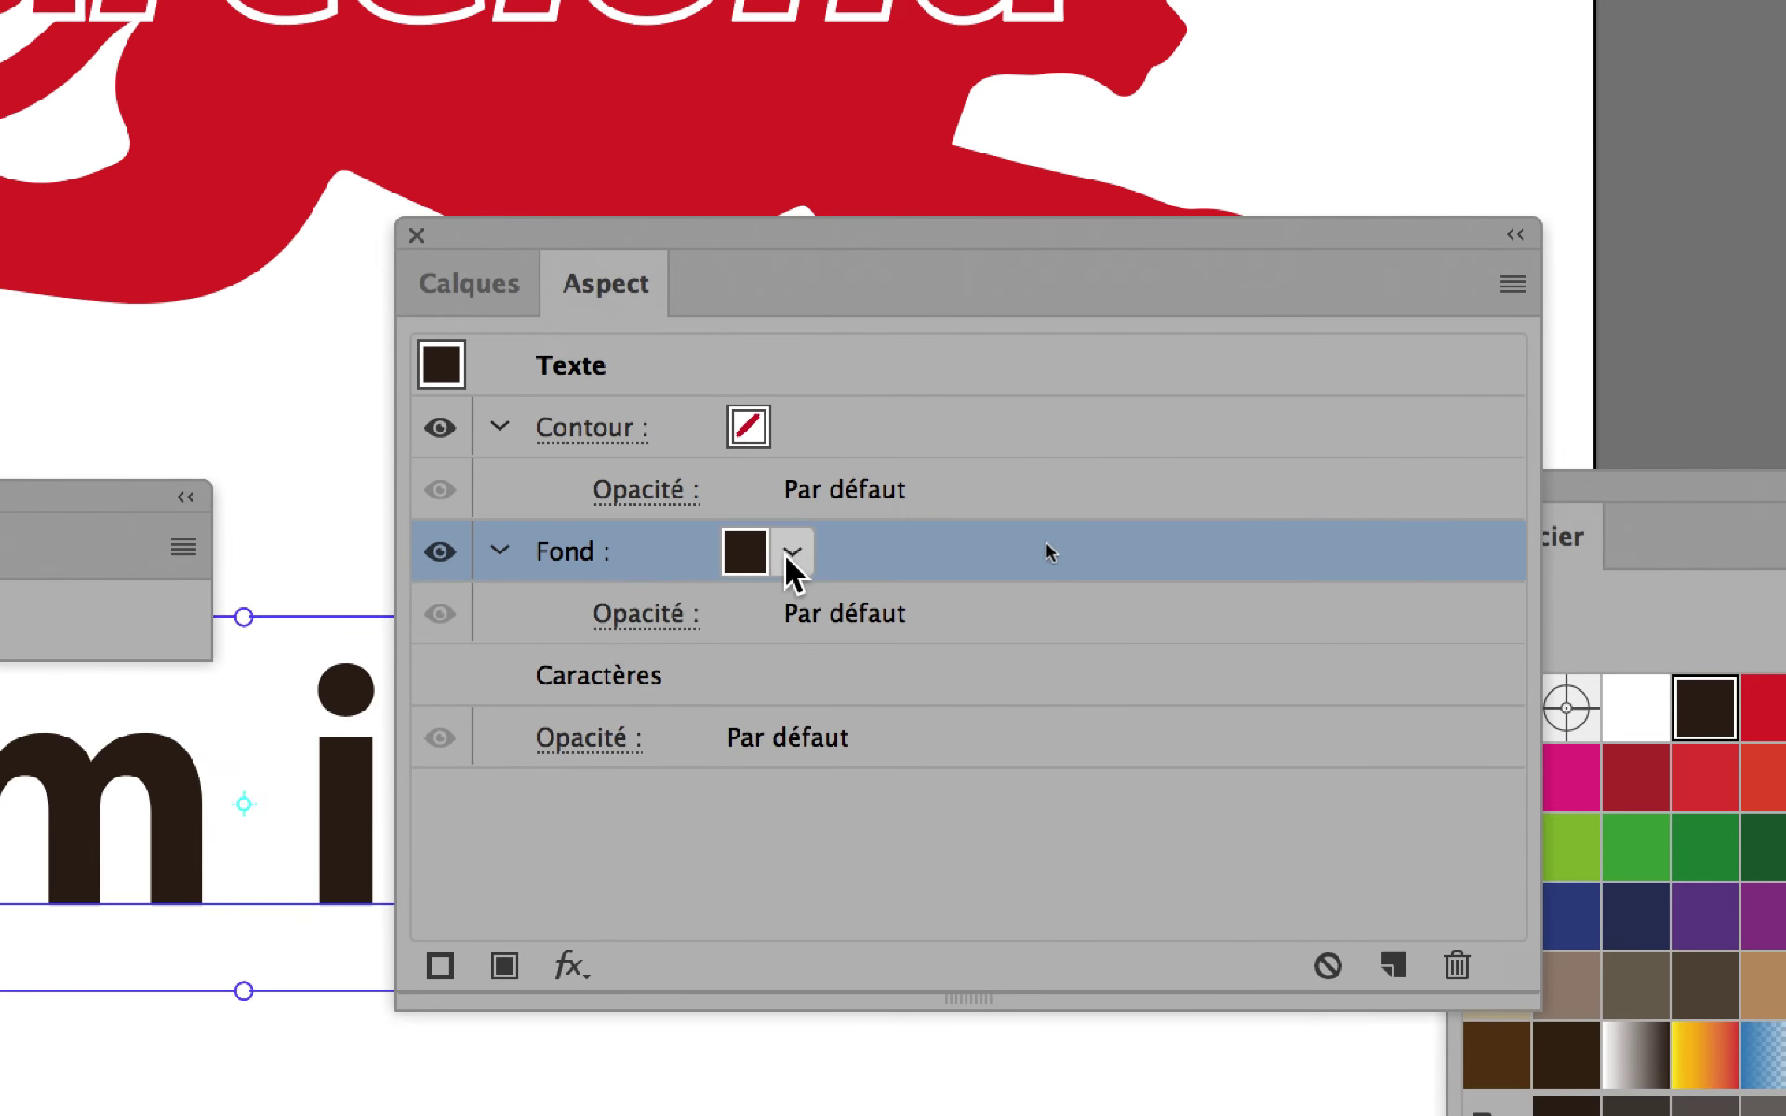
left_click(898, 492)
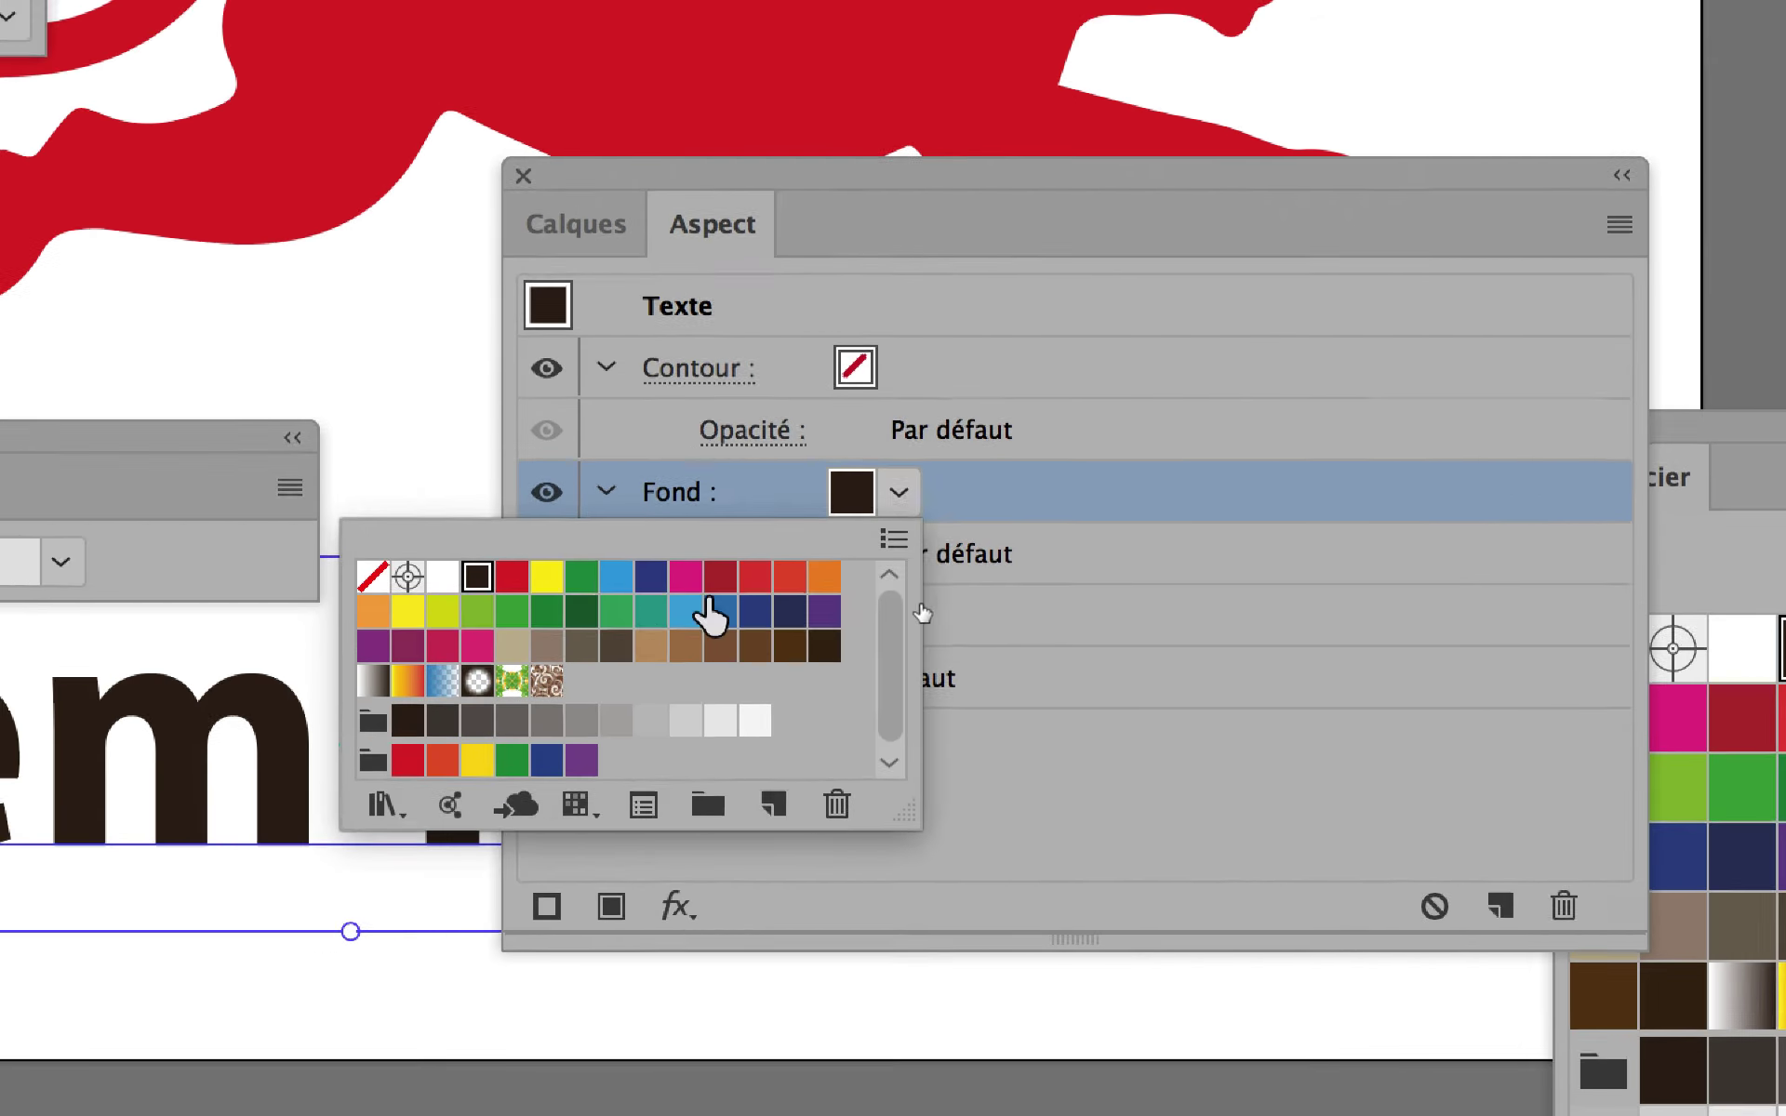
left_click(372, 611)
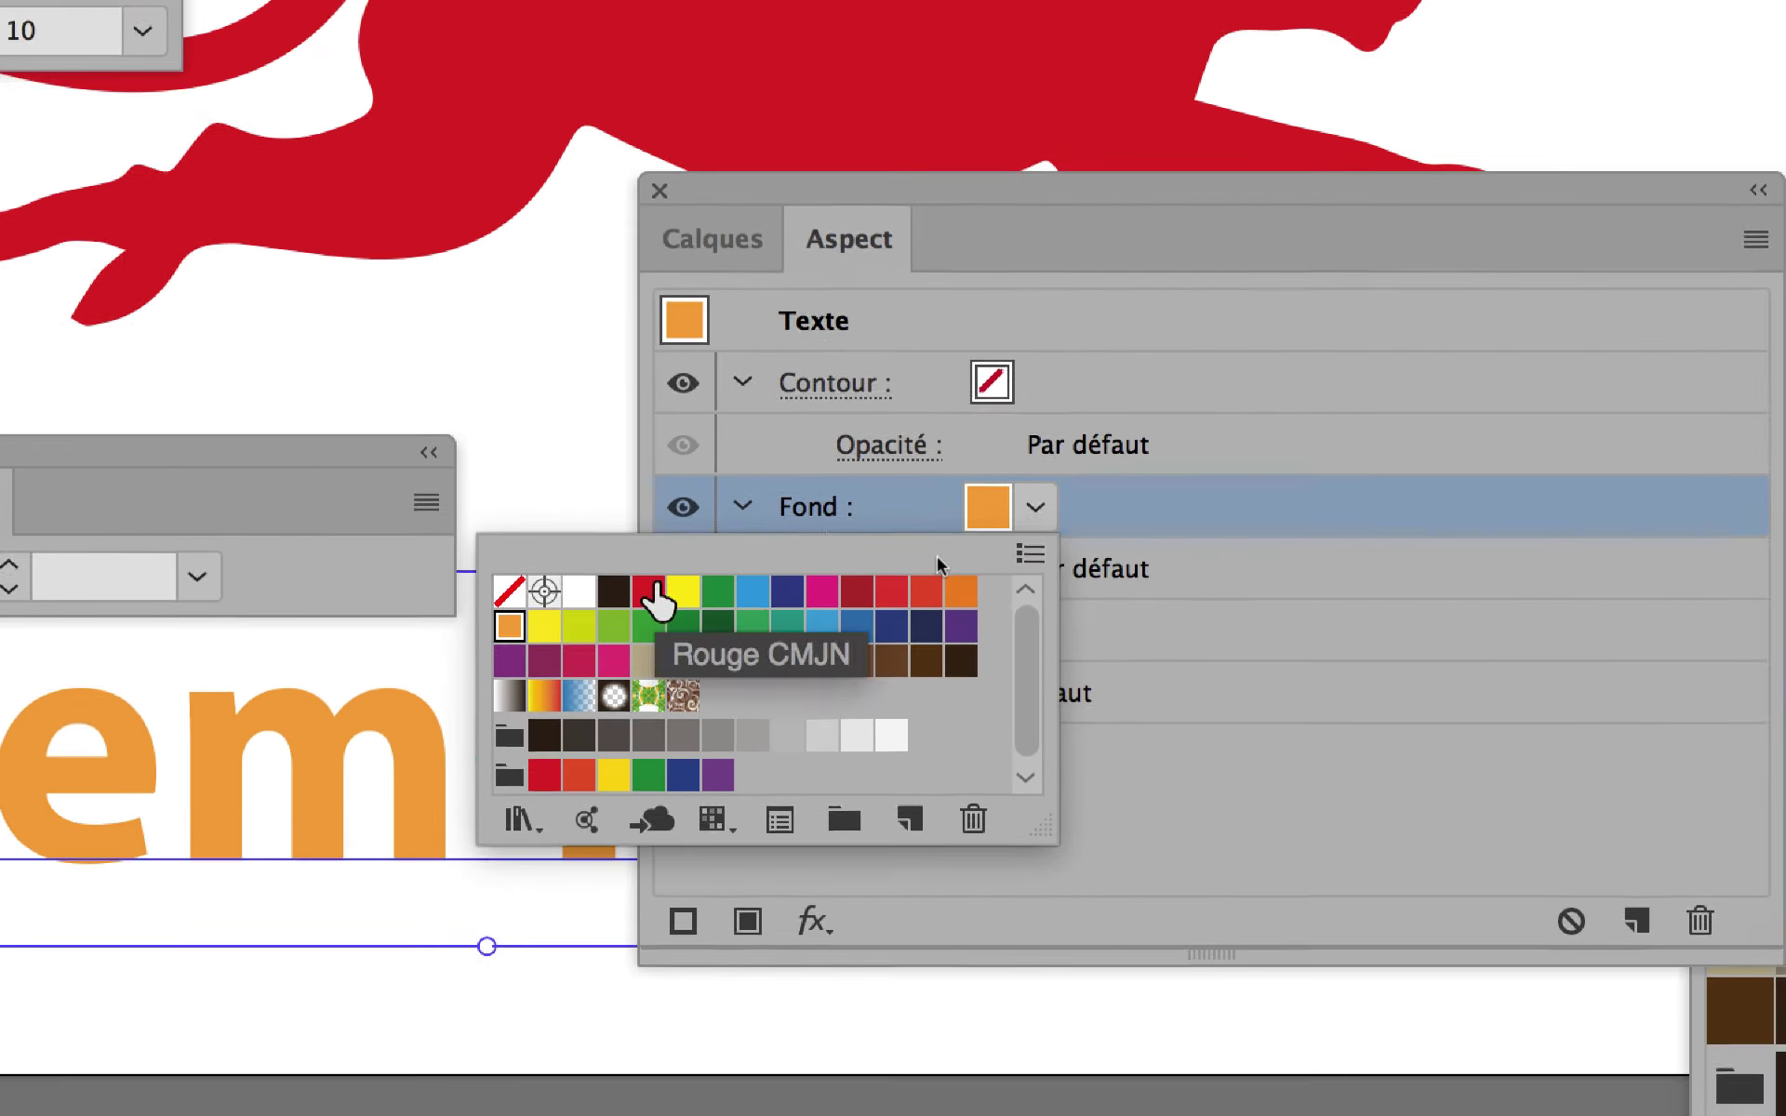
Step: Make the stroke navy at 10 pt and move it beneath the fill
left_click(786, 514)
left_click(789, 514)
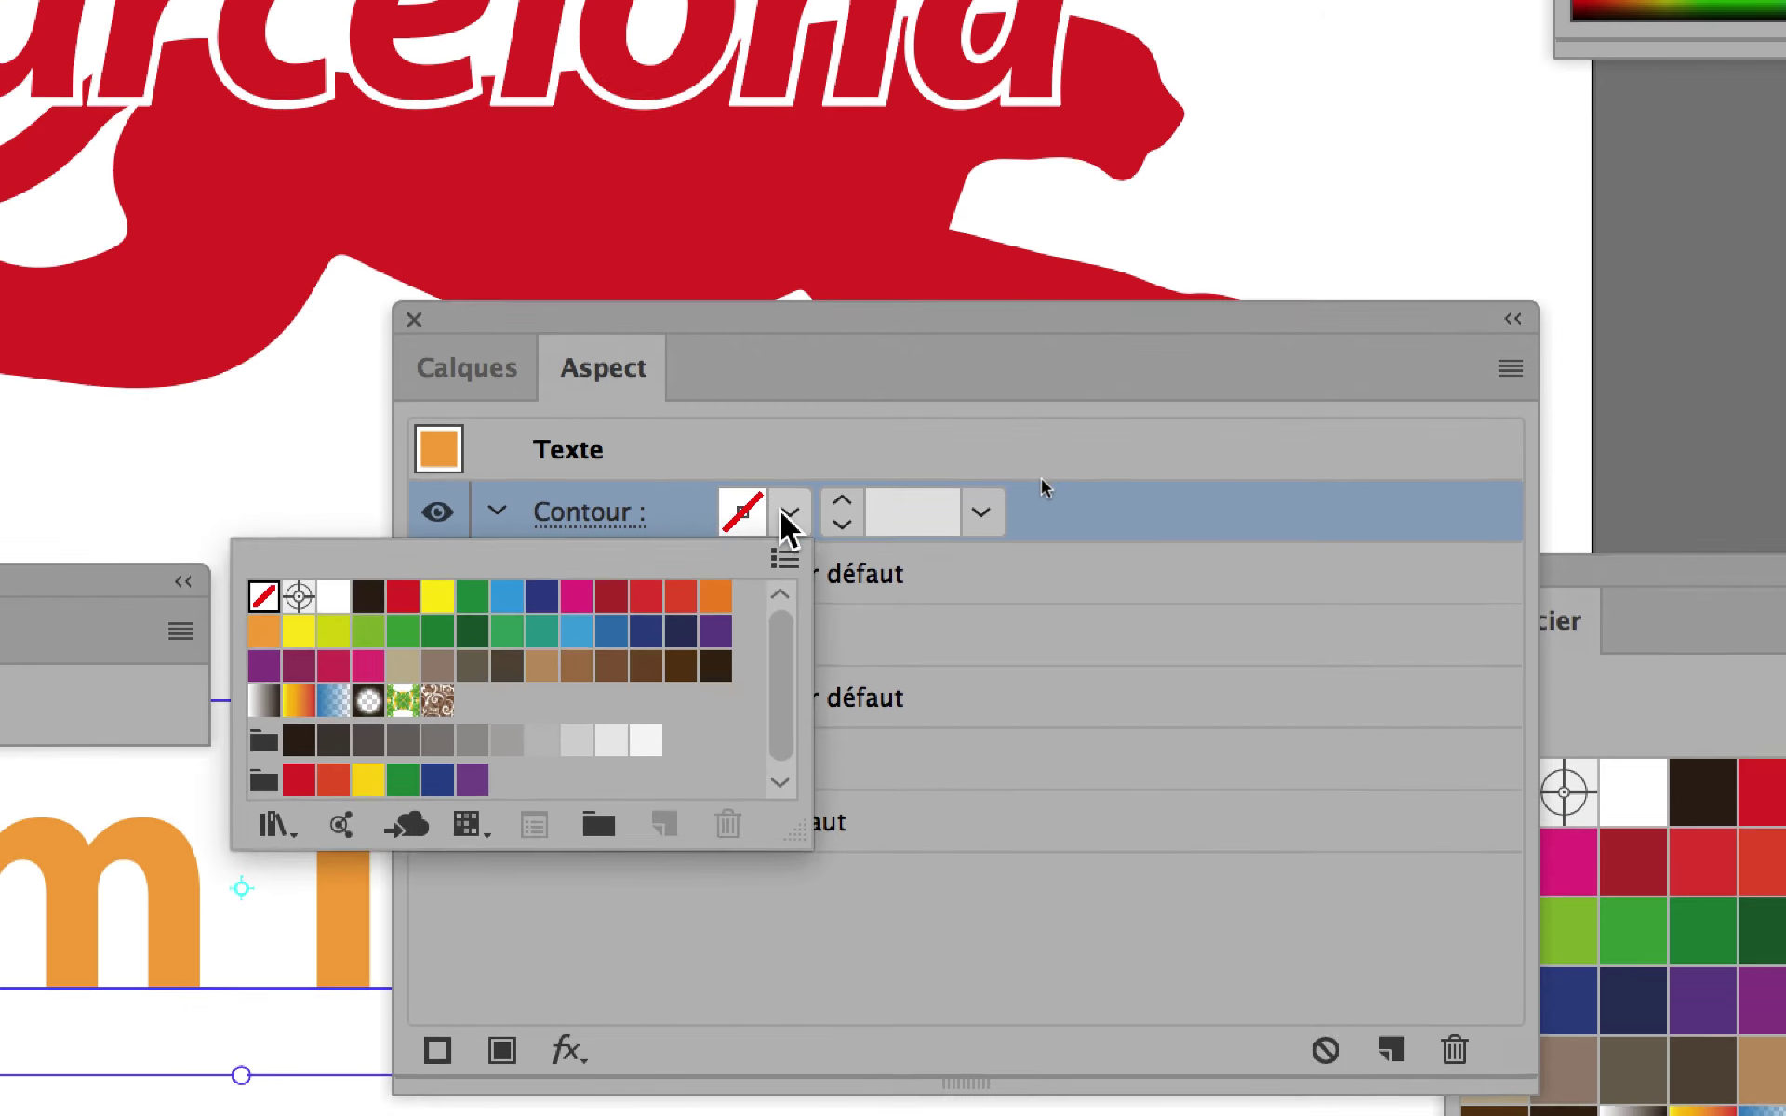
left_click(542, 596)
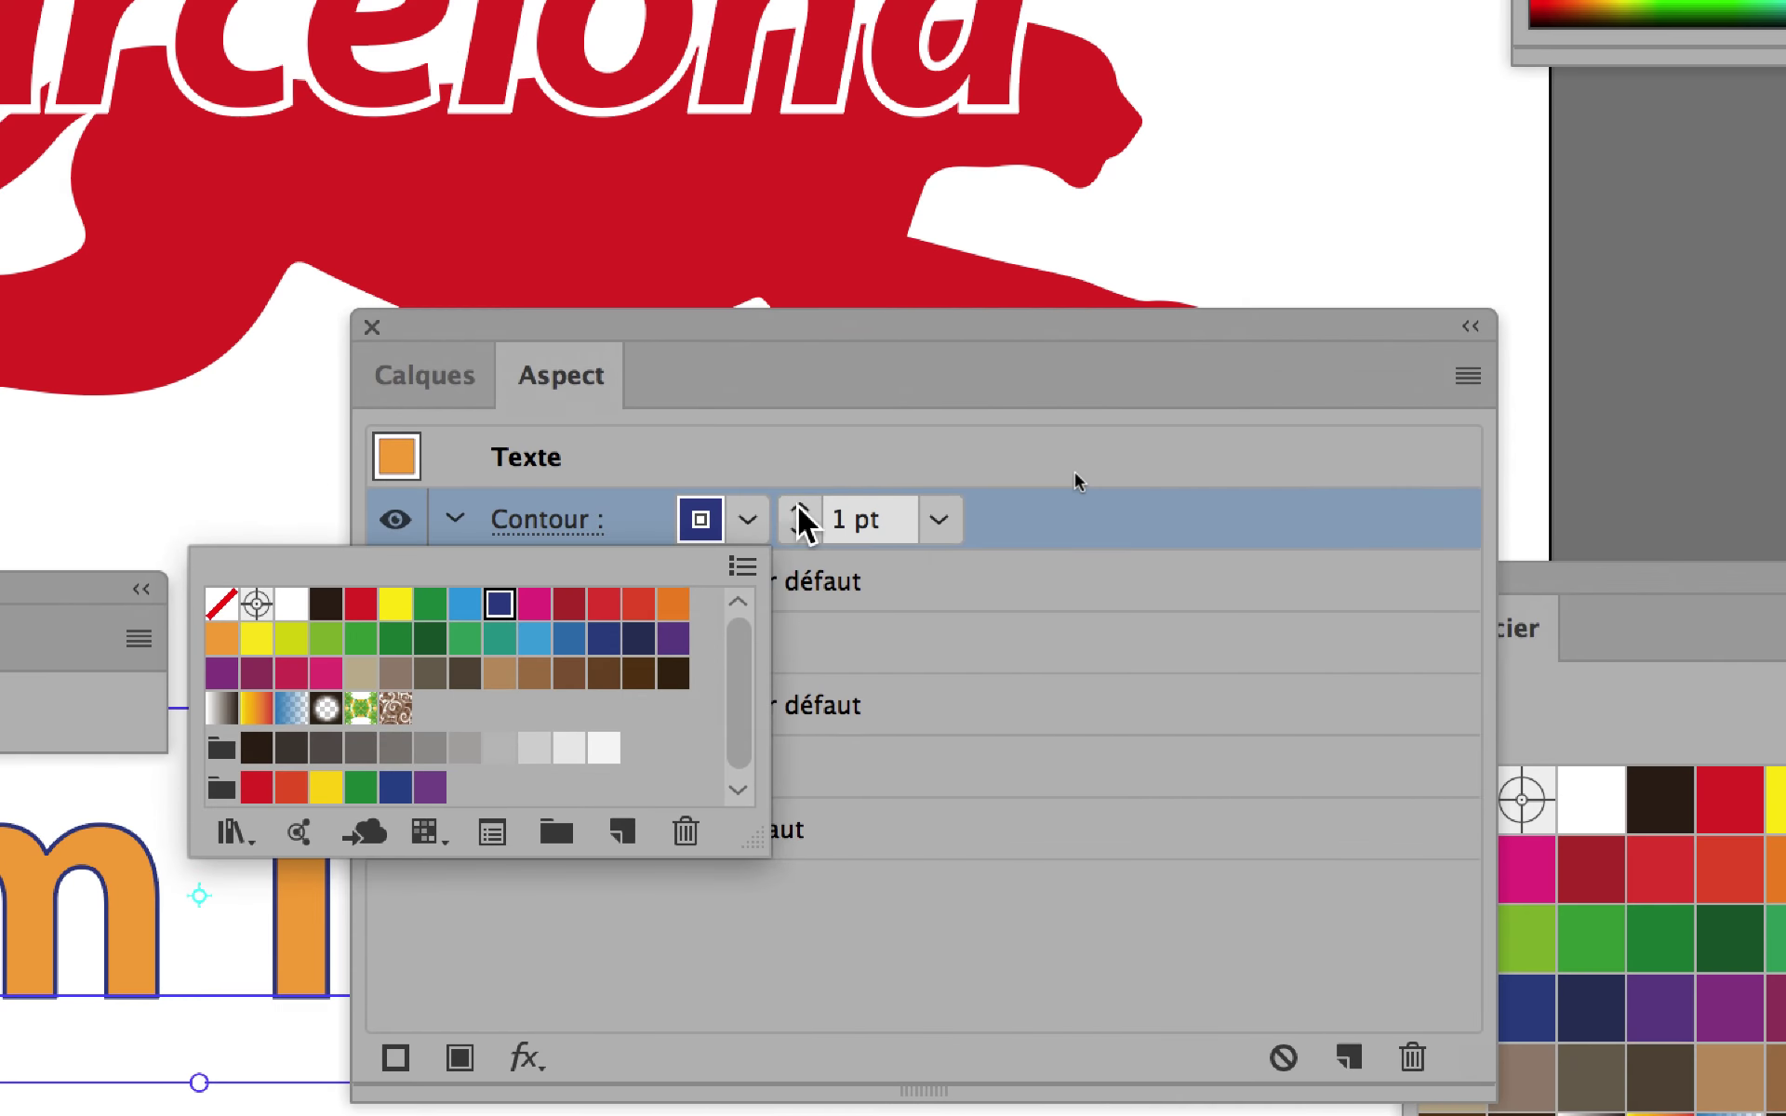
left_click(798, 508)
type("10")
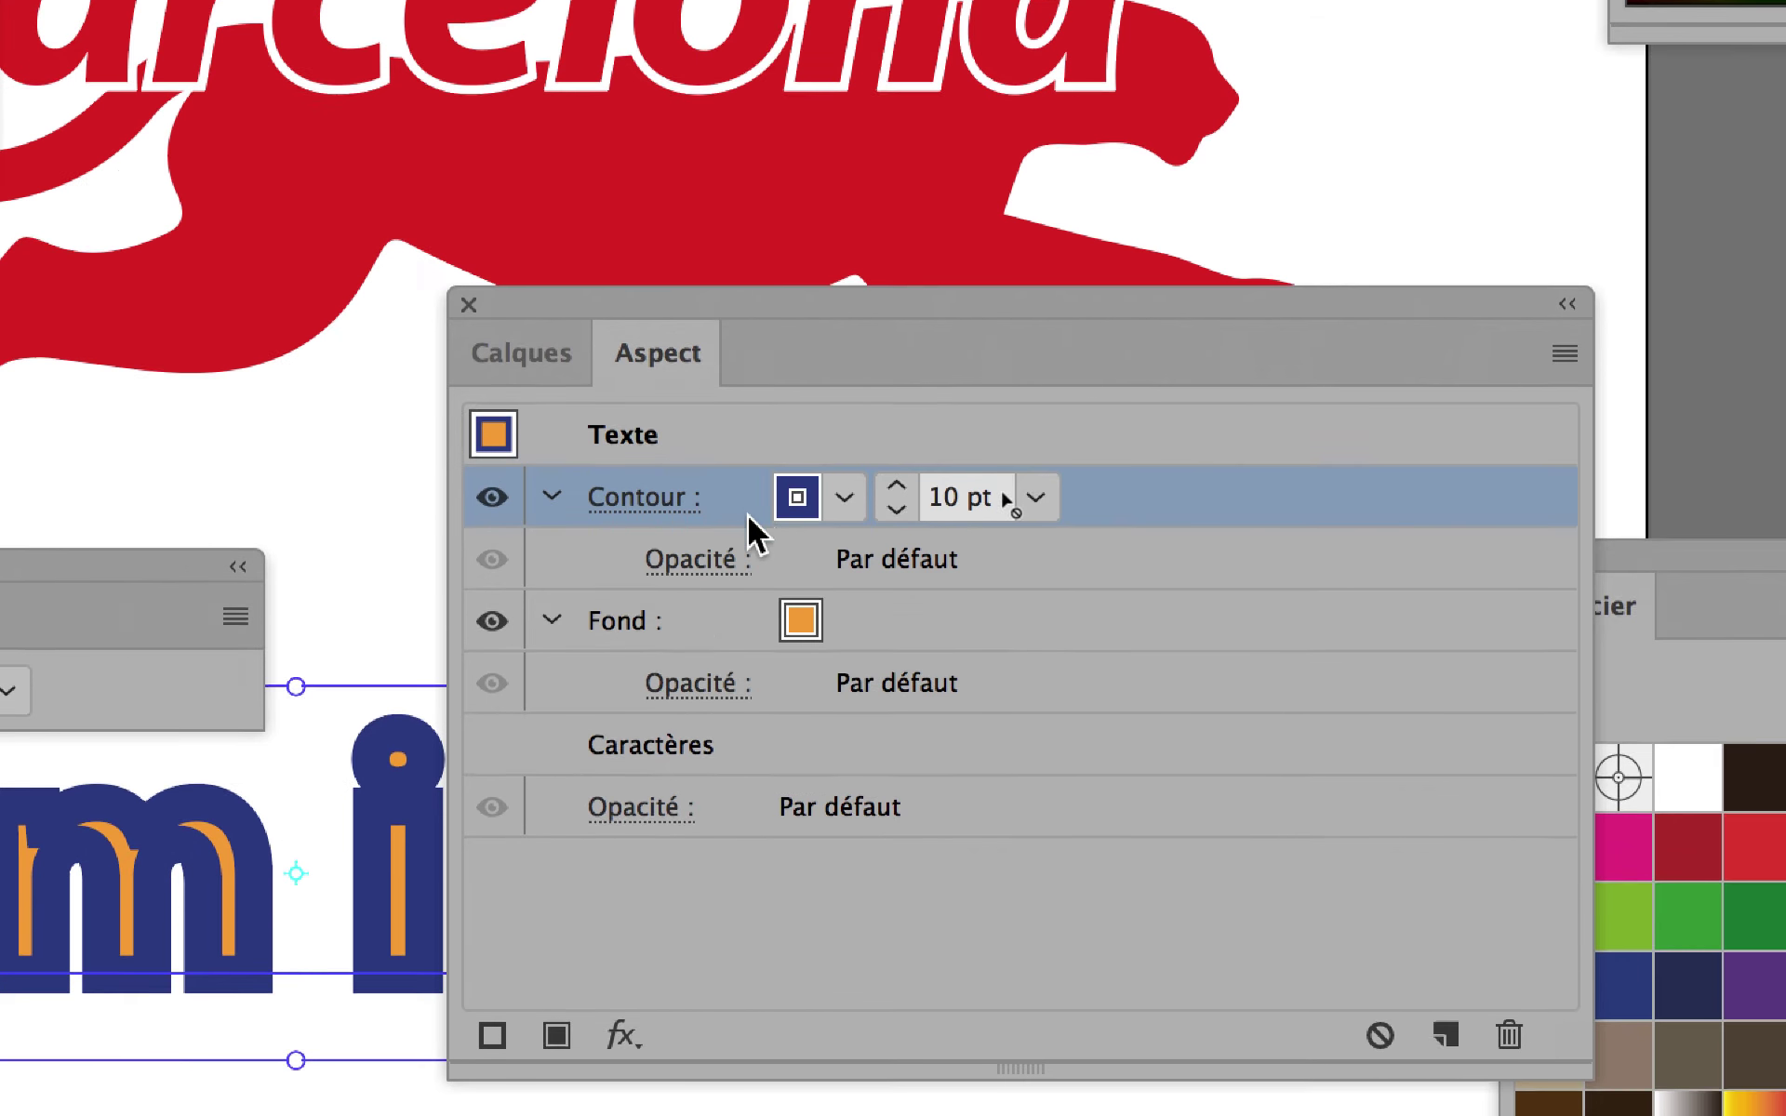
left_click_drag(752, 514, 749, 600)
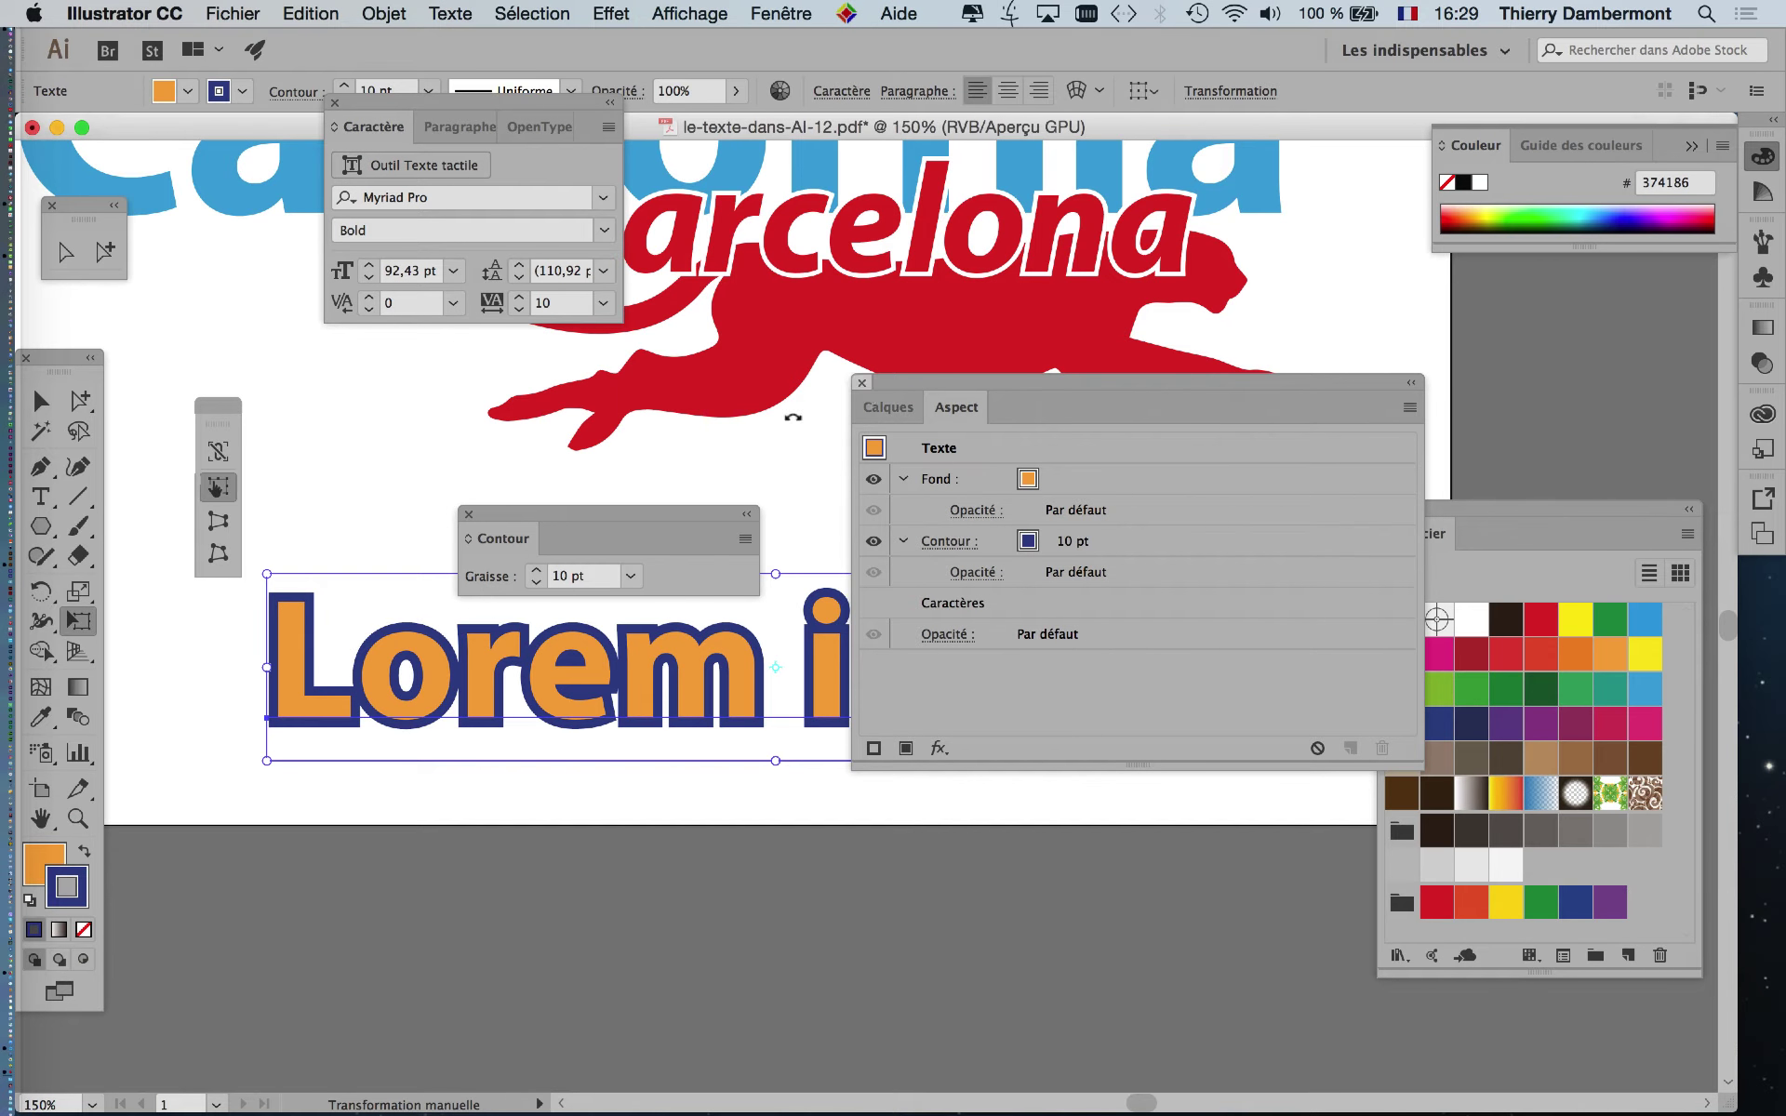
Step: Close the Appearance and Stroke panels and deselect Lorem ipsum with the Selection tool
left_click(863, 383)
left_click(469, 513)
left_click(41, 400)
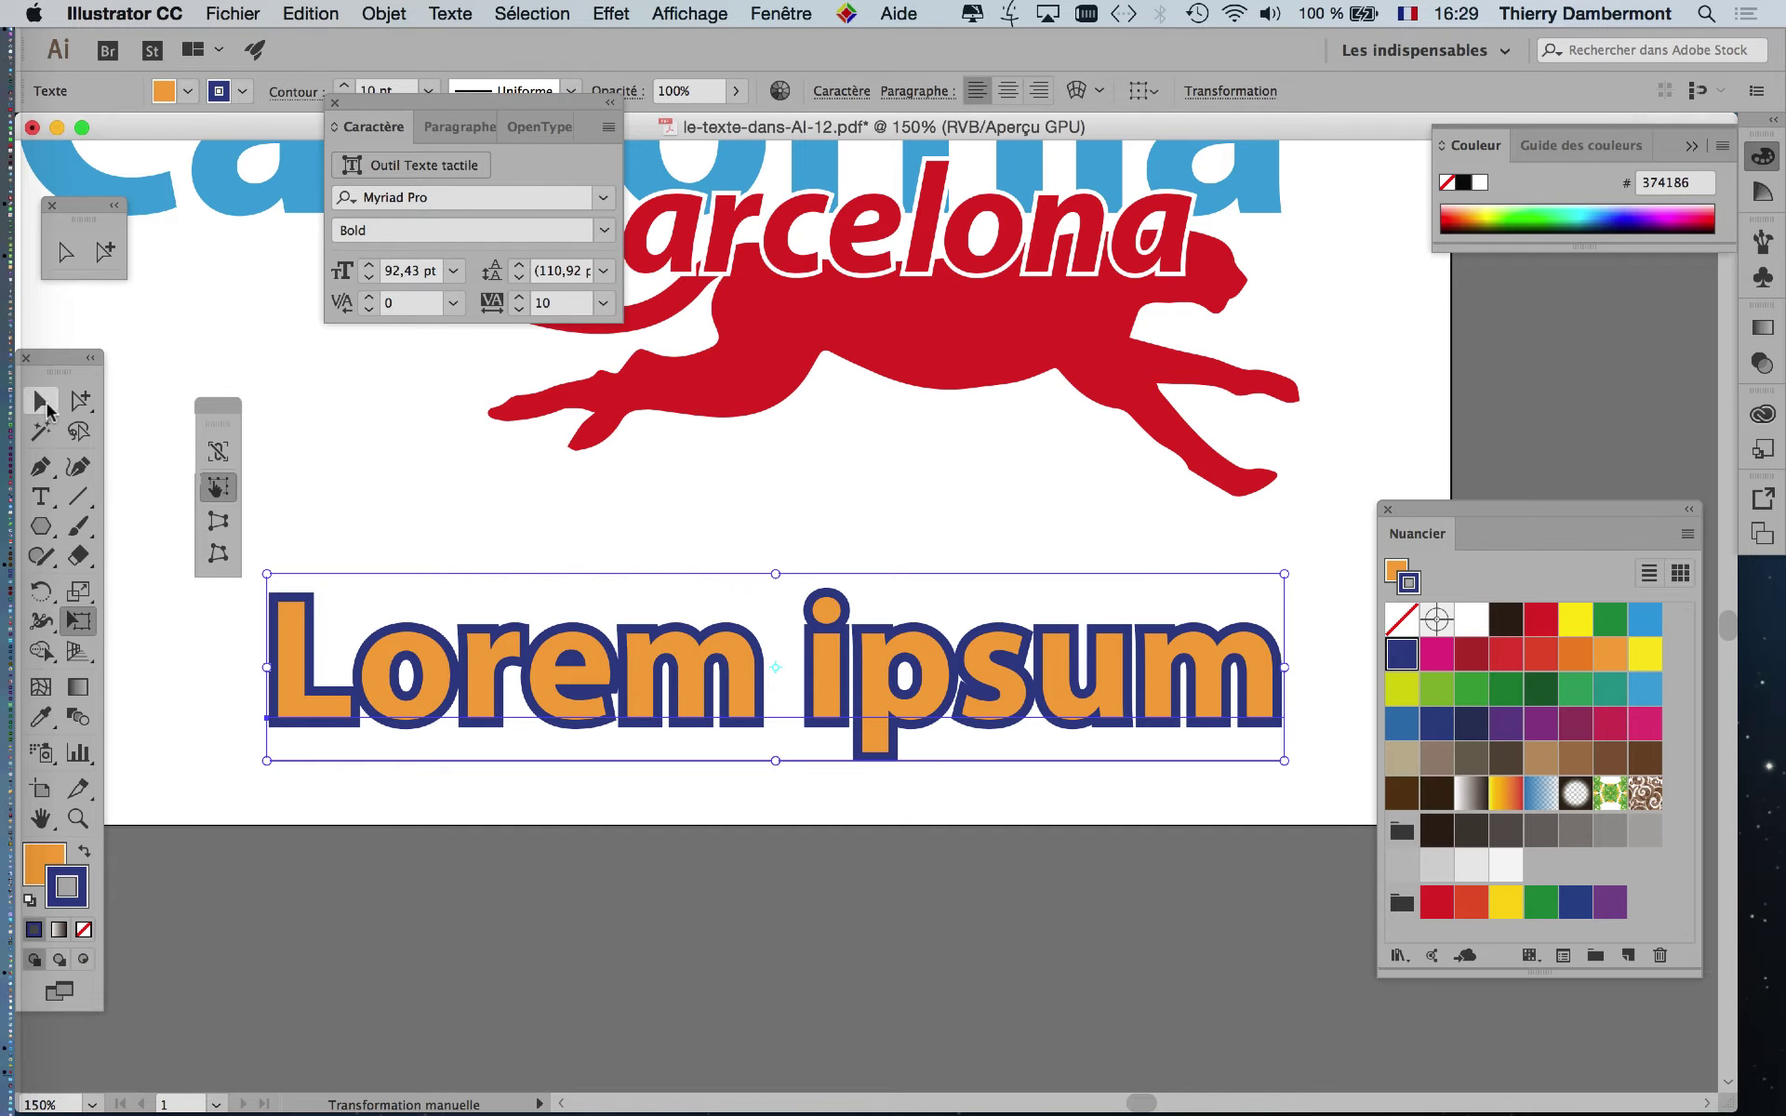
left_click(390, 446)
Step: Move the Tools panel nearer the artwork and scroll around to review the logo
scroll(579, 628, "down", 1)
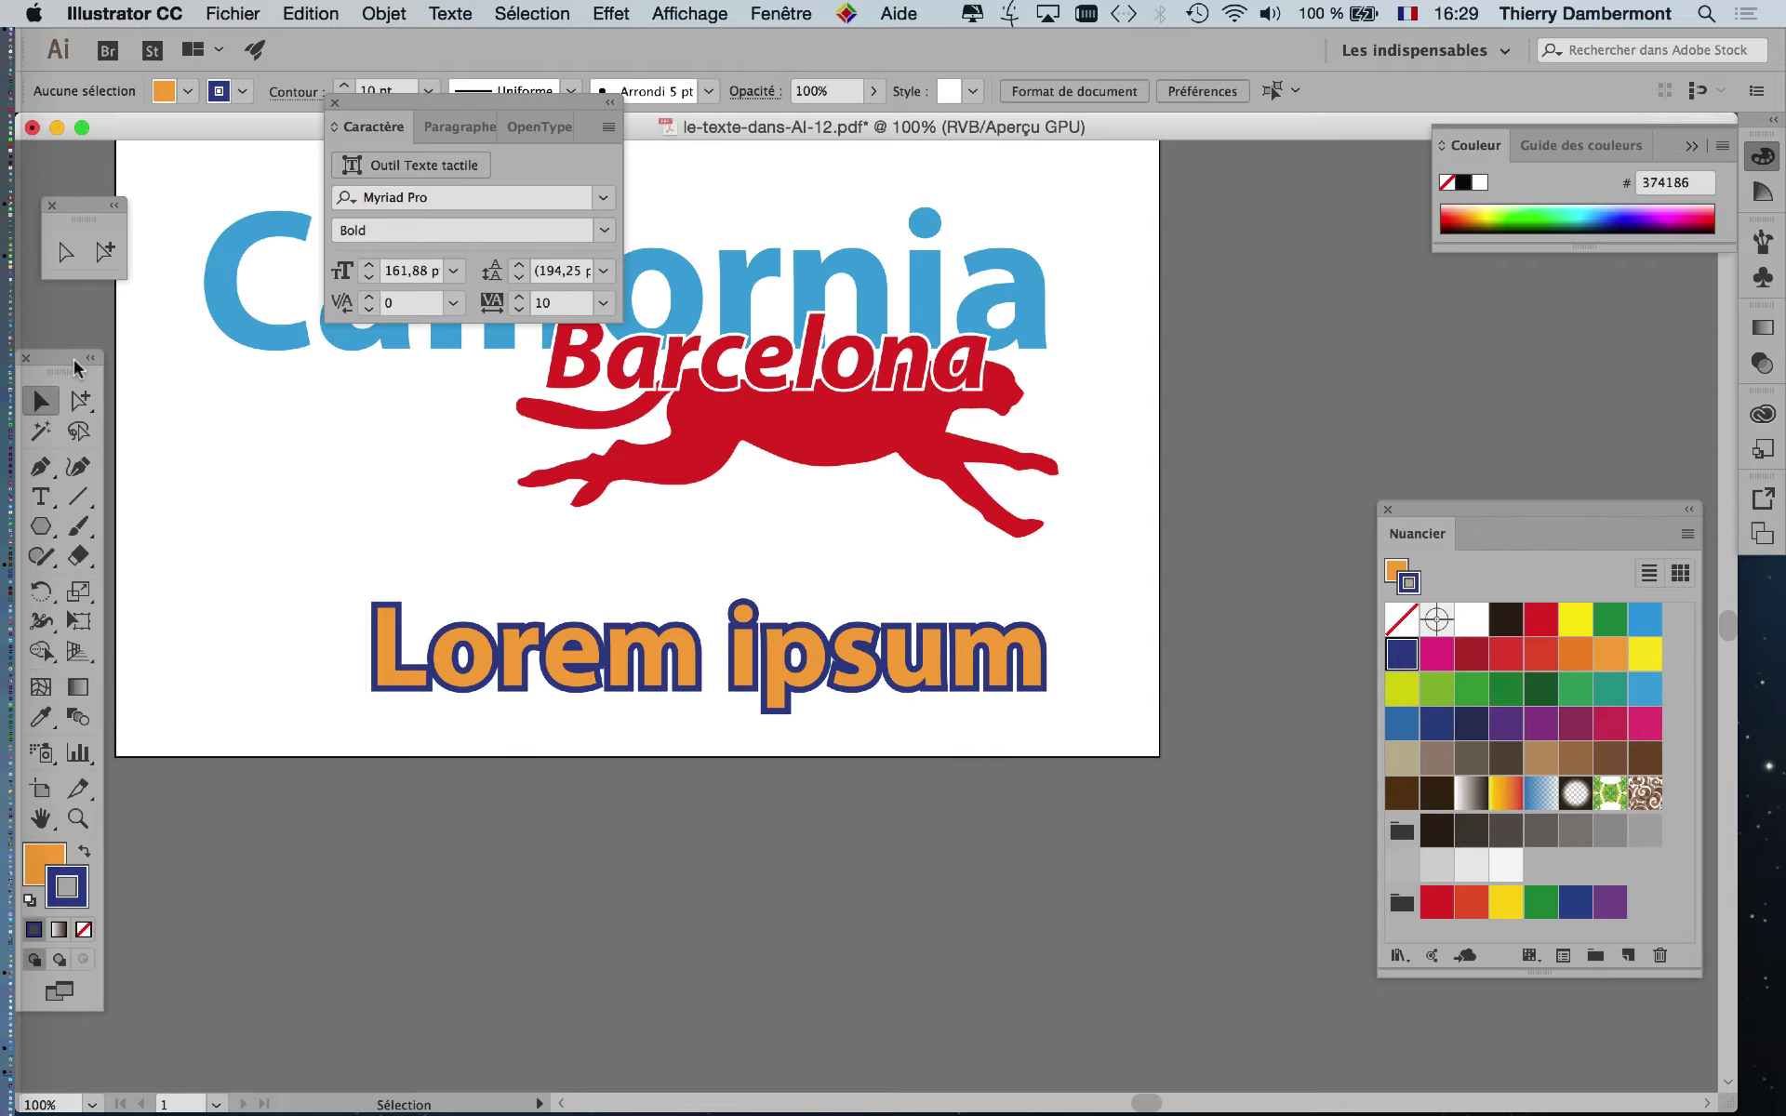
left_click_drag(75, 367, 147, 327)
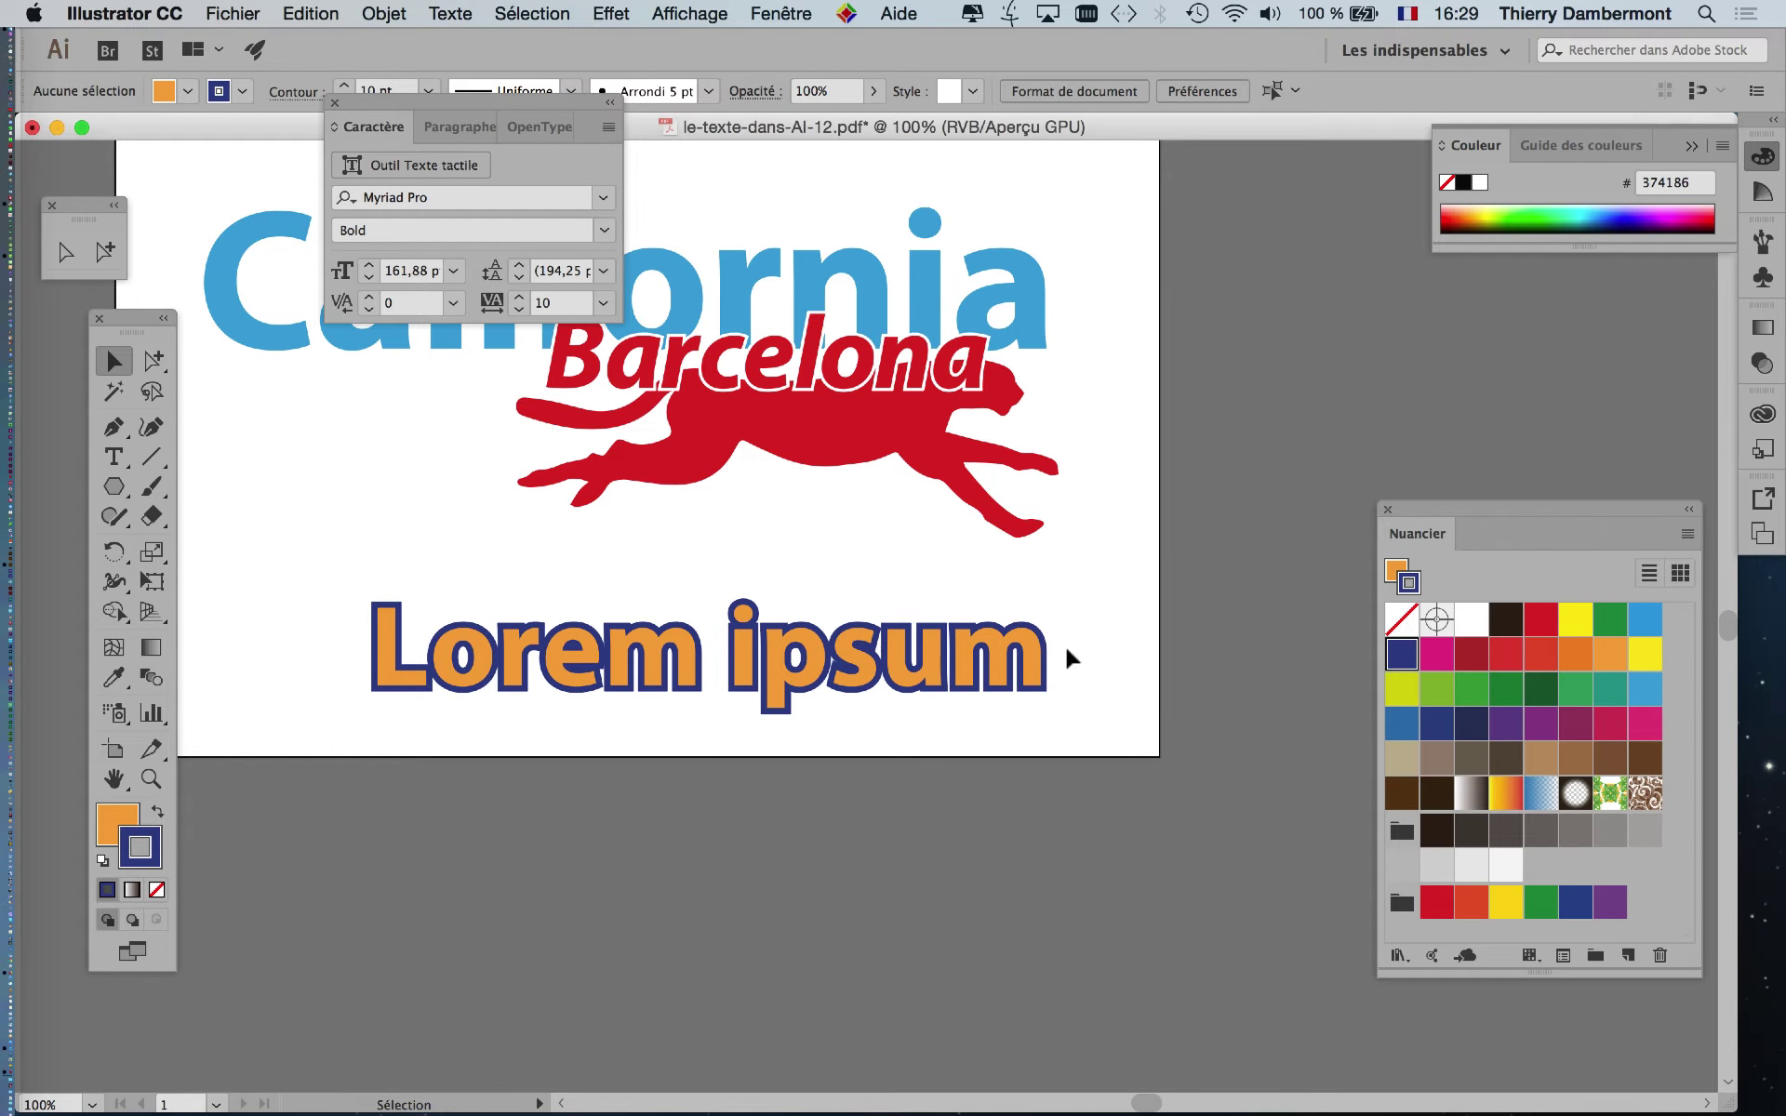
scroll(684, 675, "up", 1)
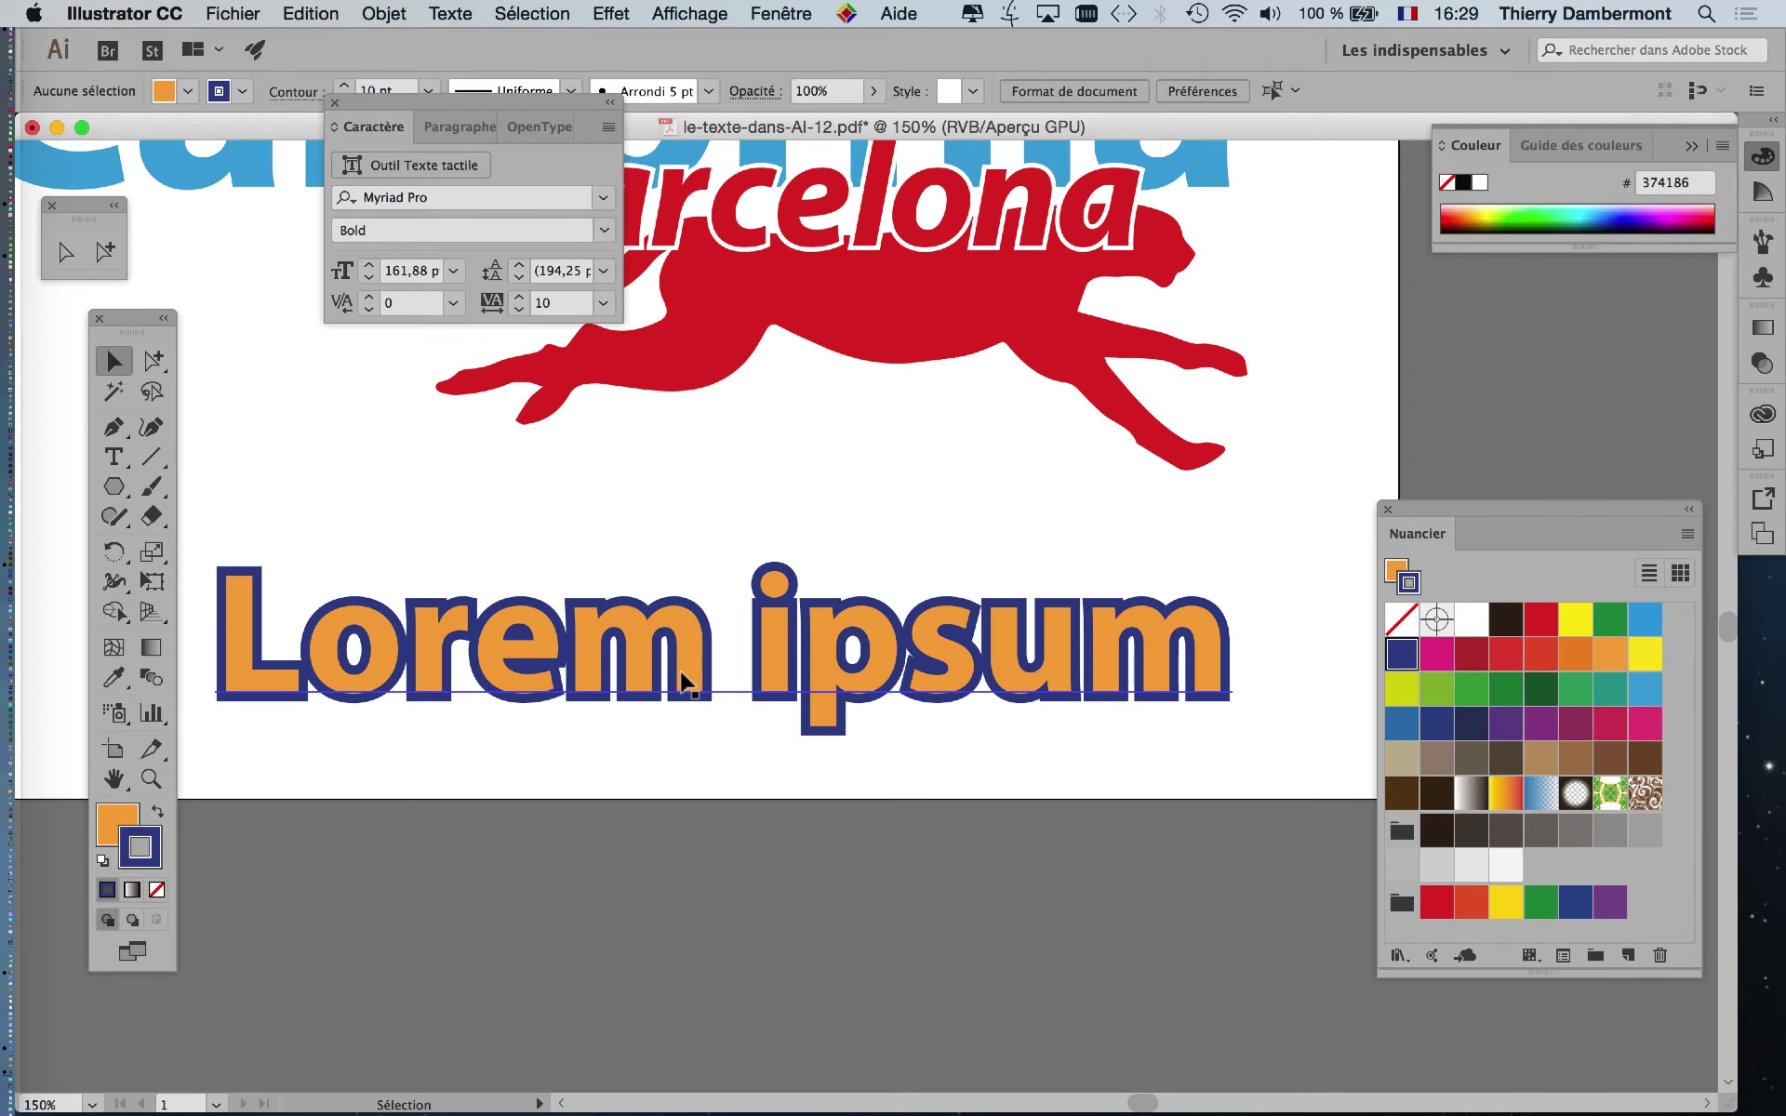
scroll(678, 678, "up", 1)
scroll(679, 686, "up", 1)
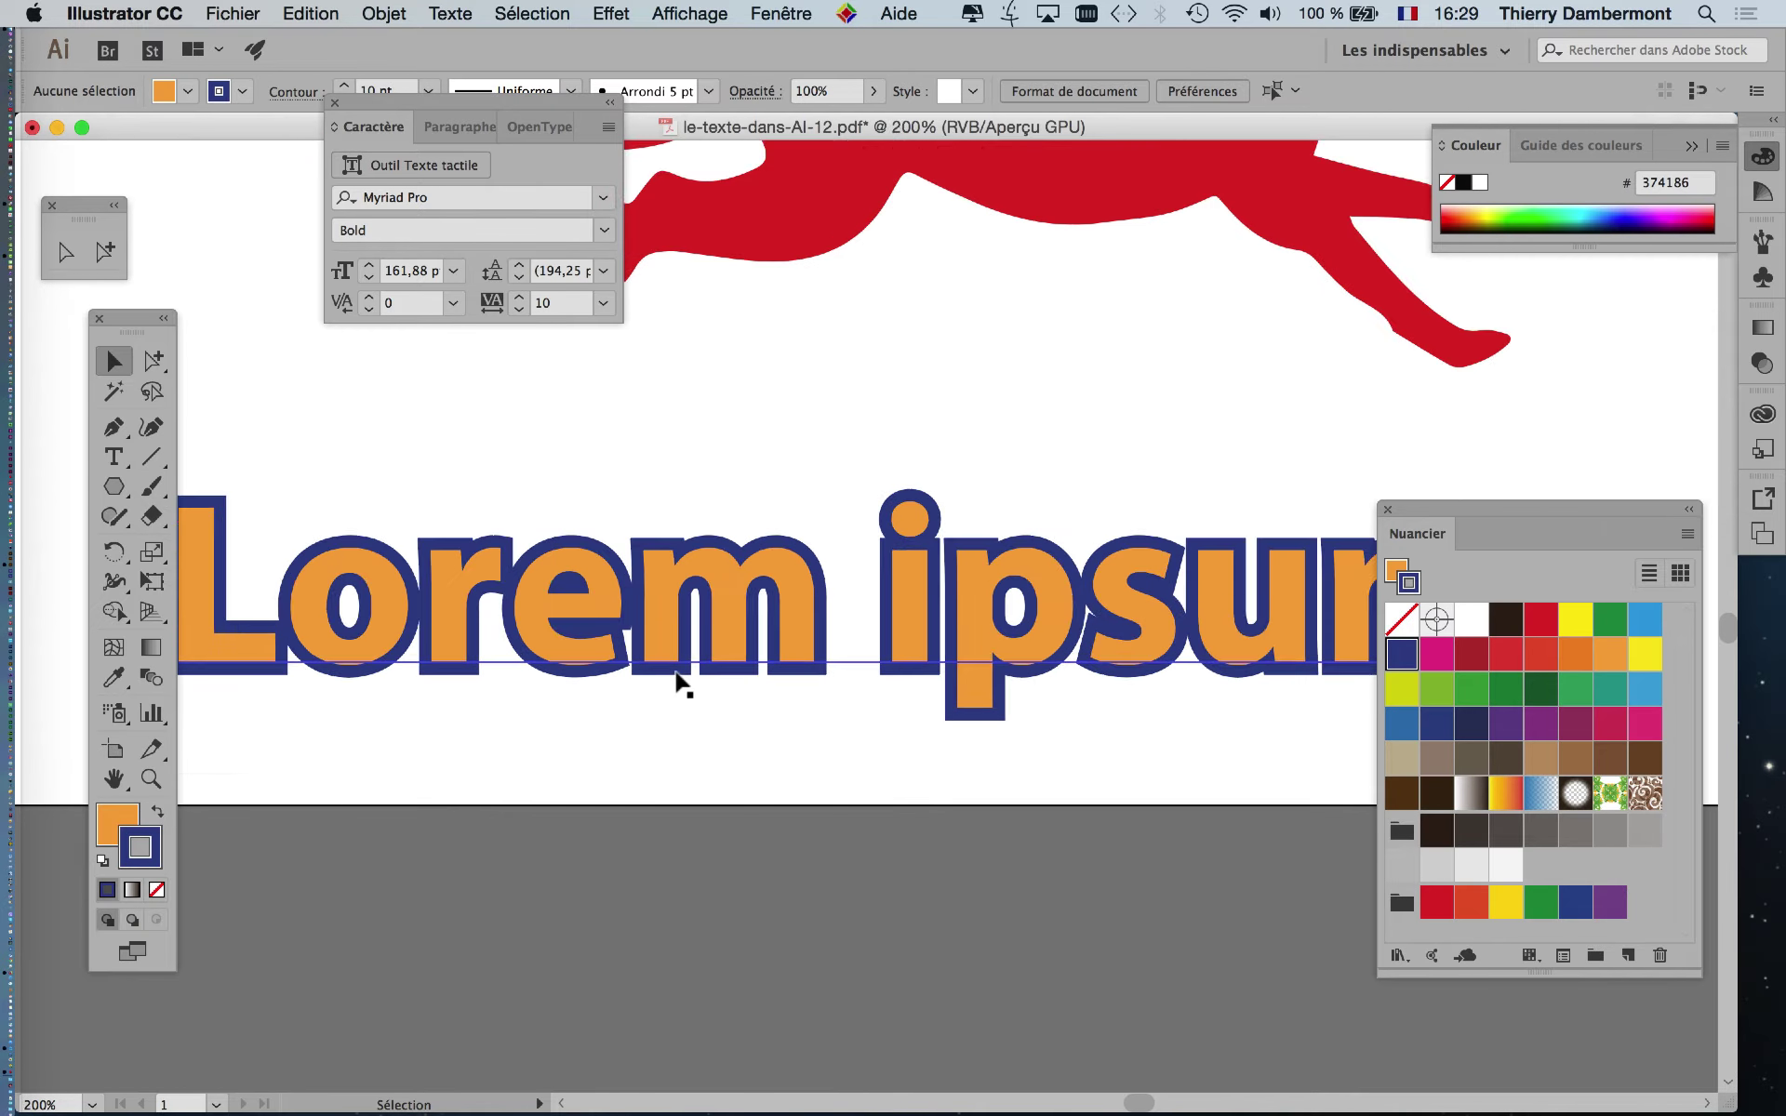
scroll(689, 632, "up", 1)
scroll(709, 668, "down", 2)
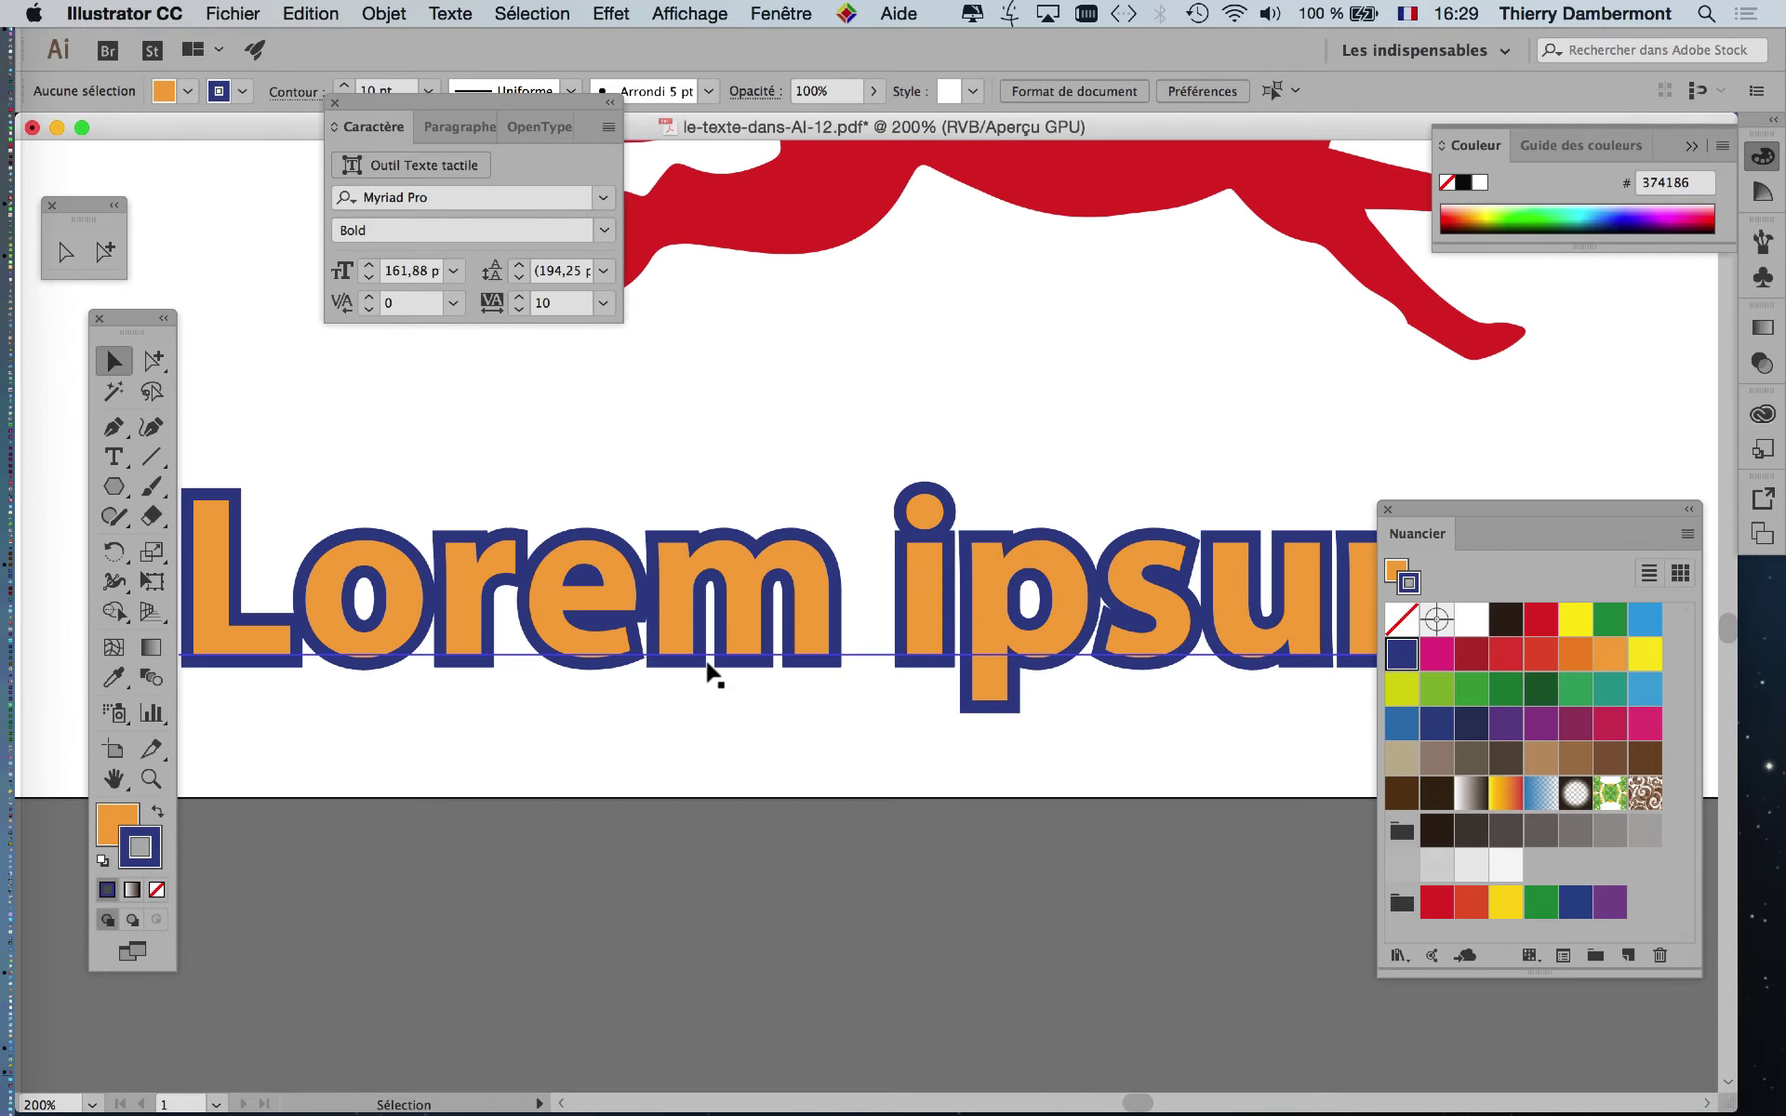
scroll(709, 668, "down", 1)
scroll(1035, 722, "down", 1)
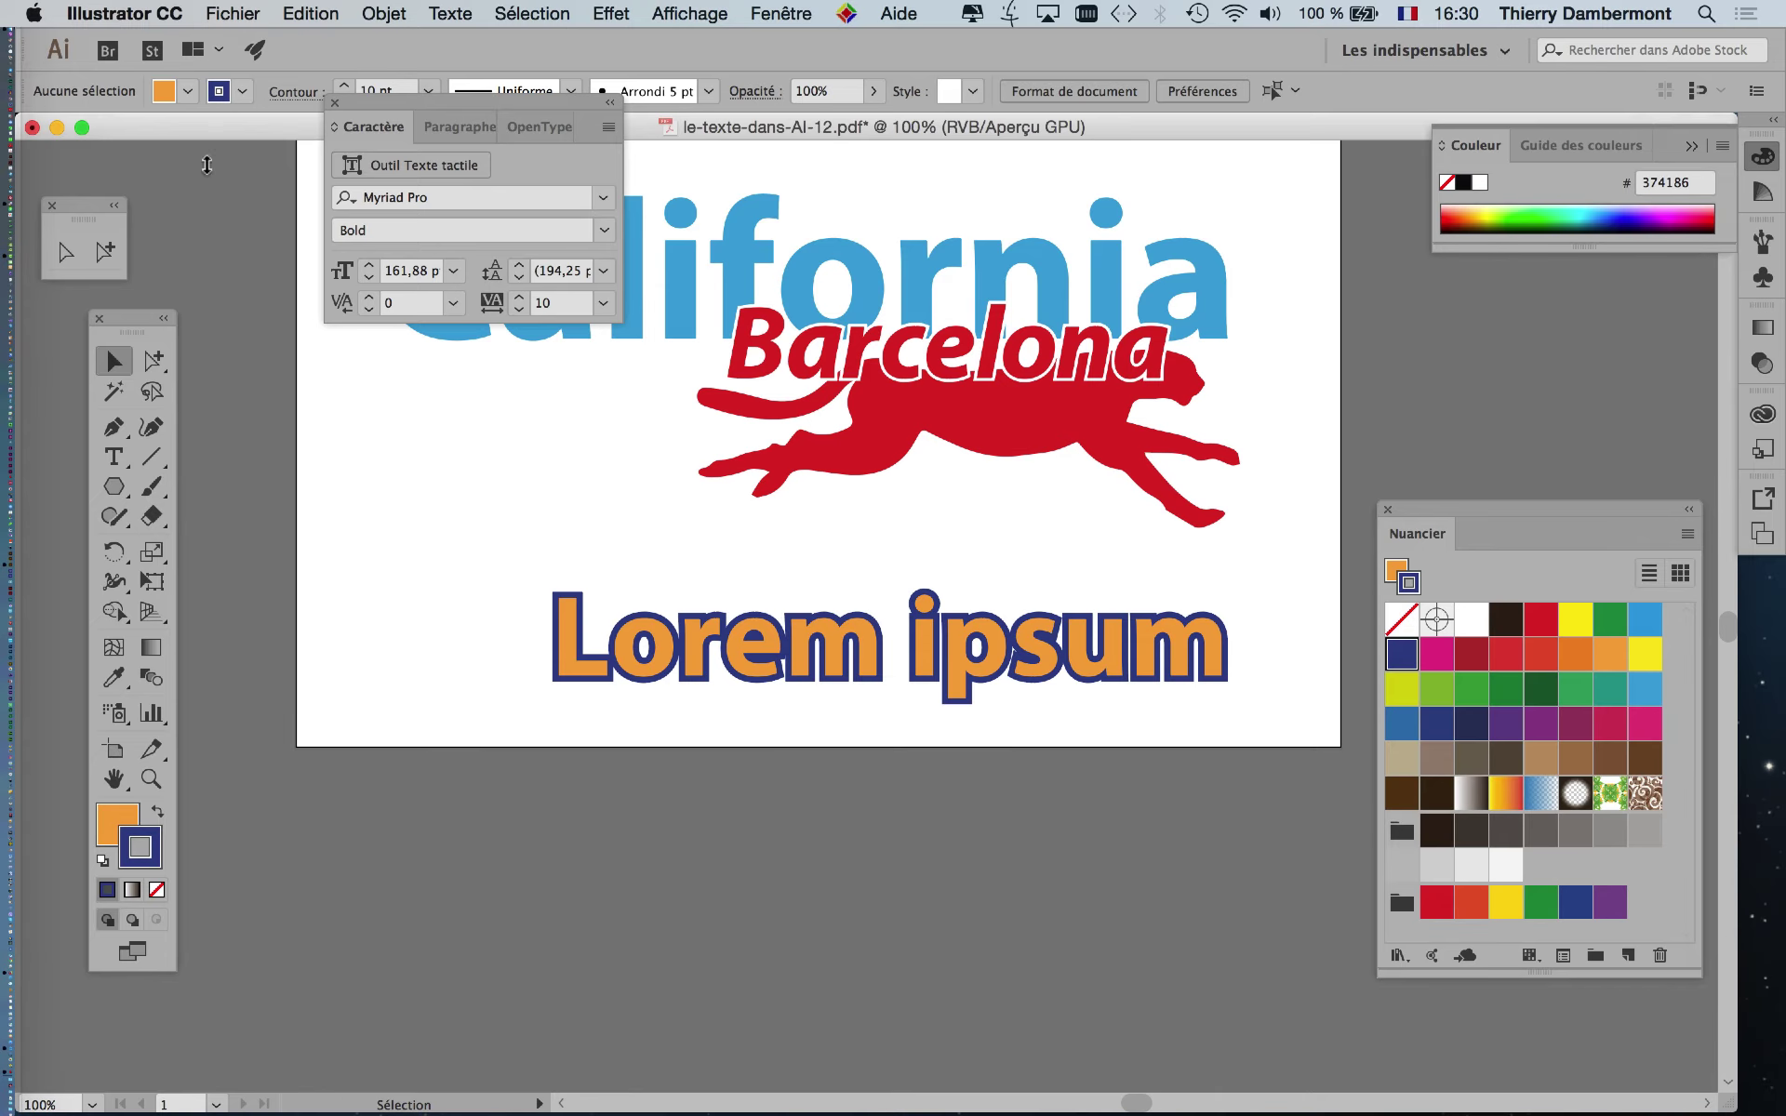
Step: Save the logo as le-texte-dans-AI-13.pdf with default PDF settings
left_click(223, 12)
left_click(270, 223)
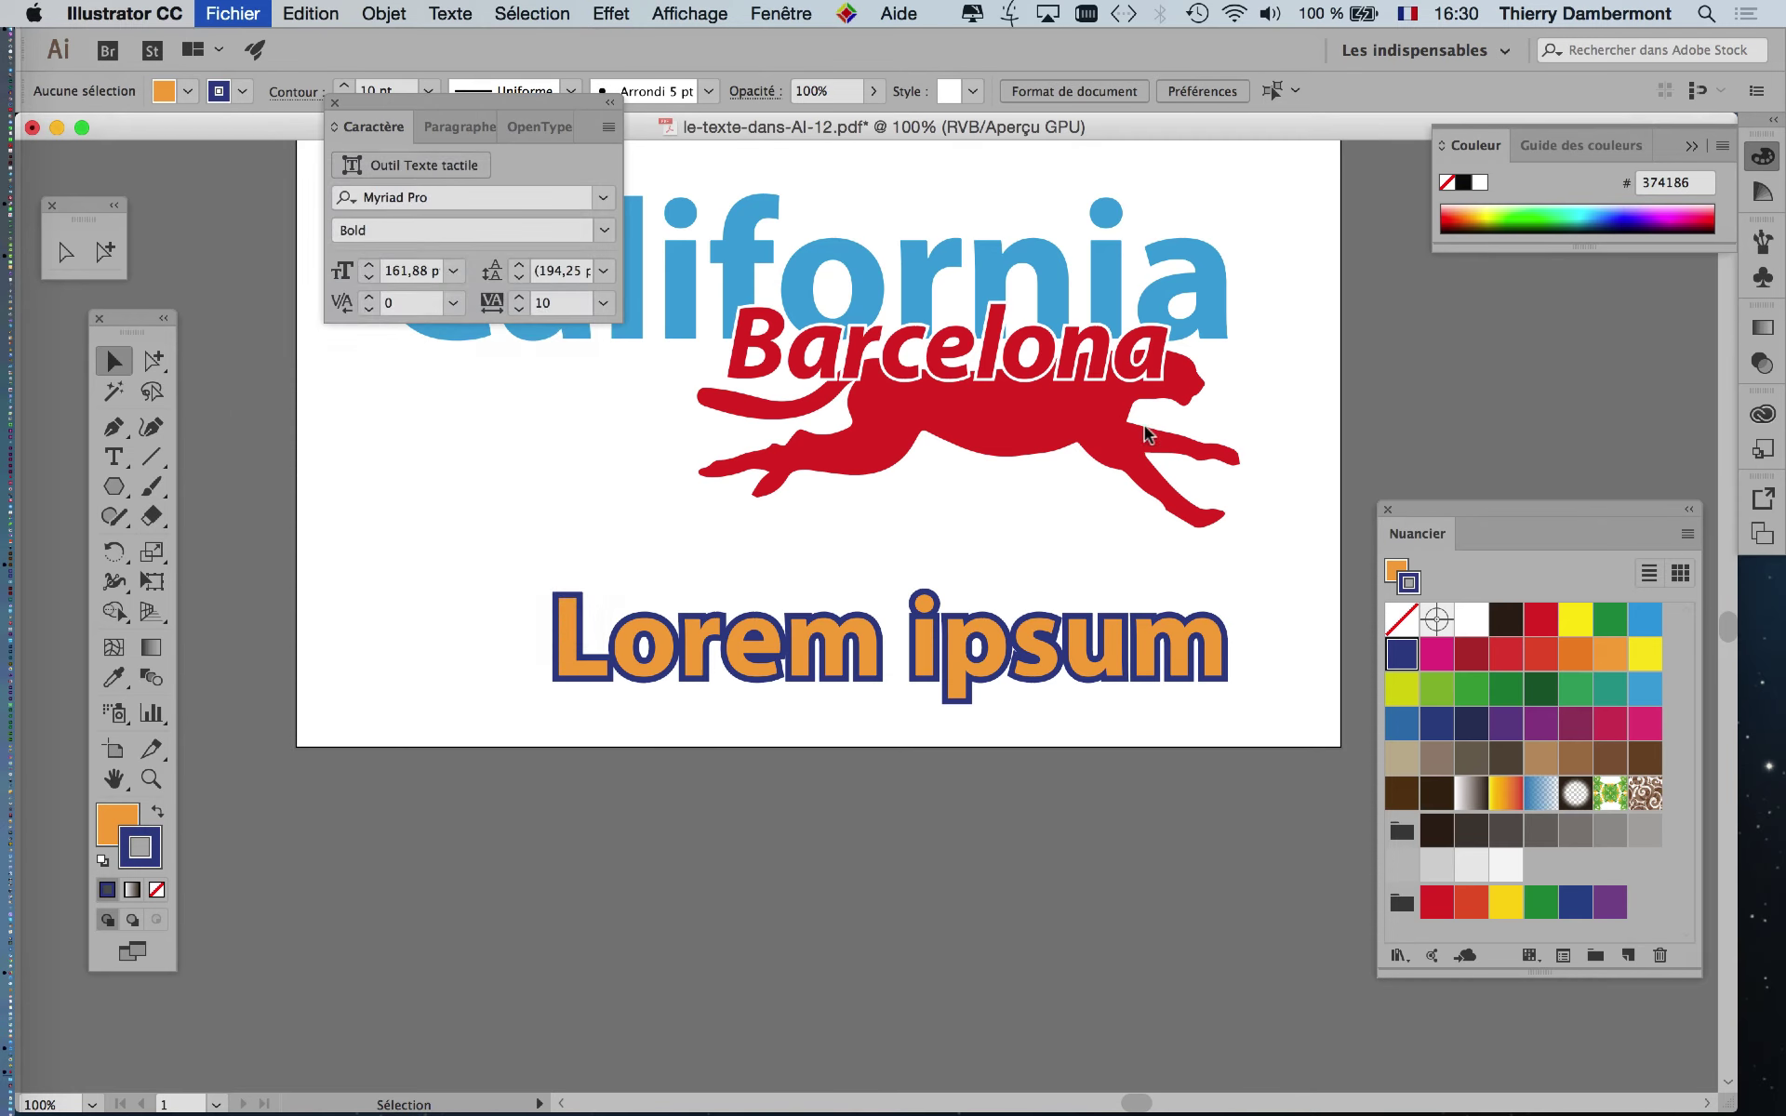
left_click(948, 149)
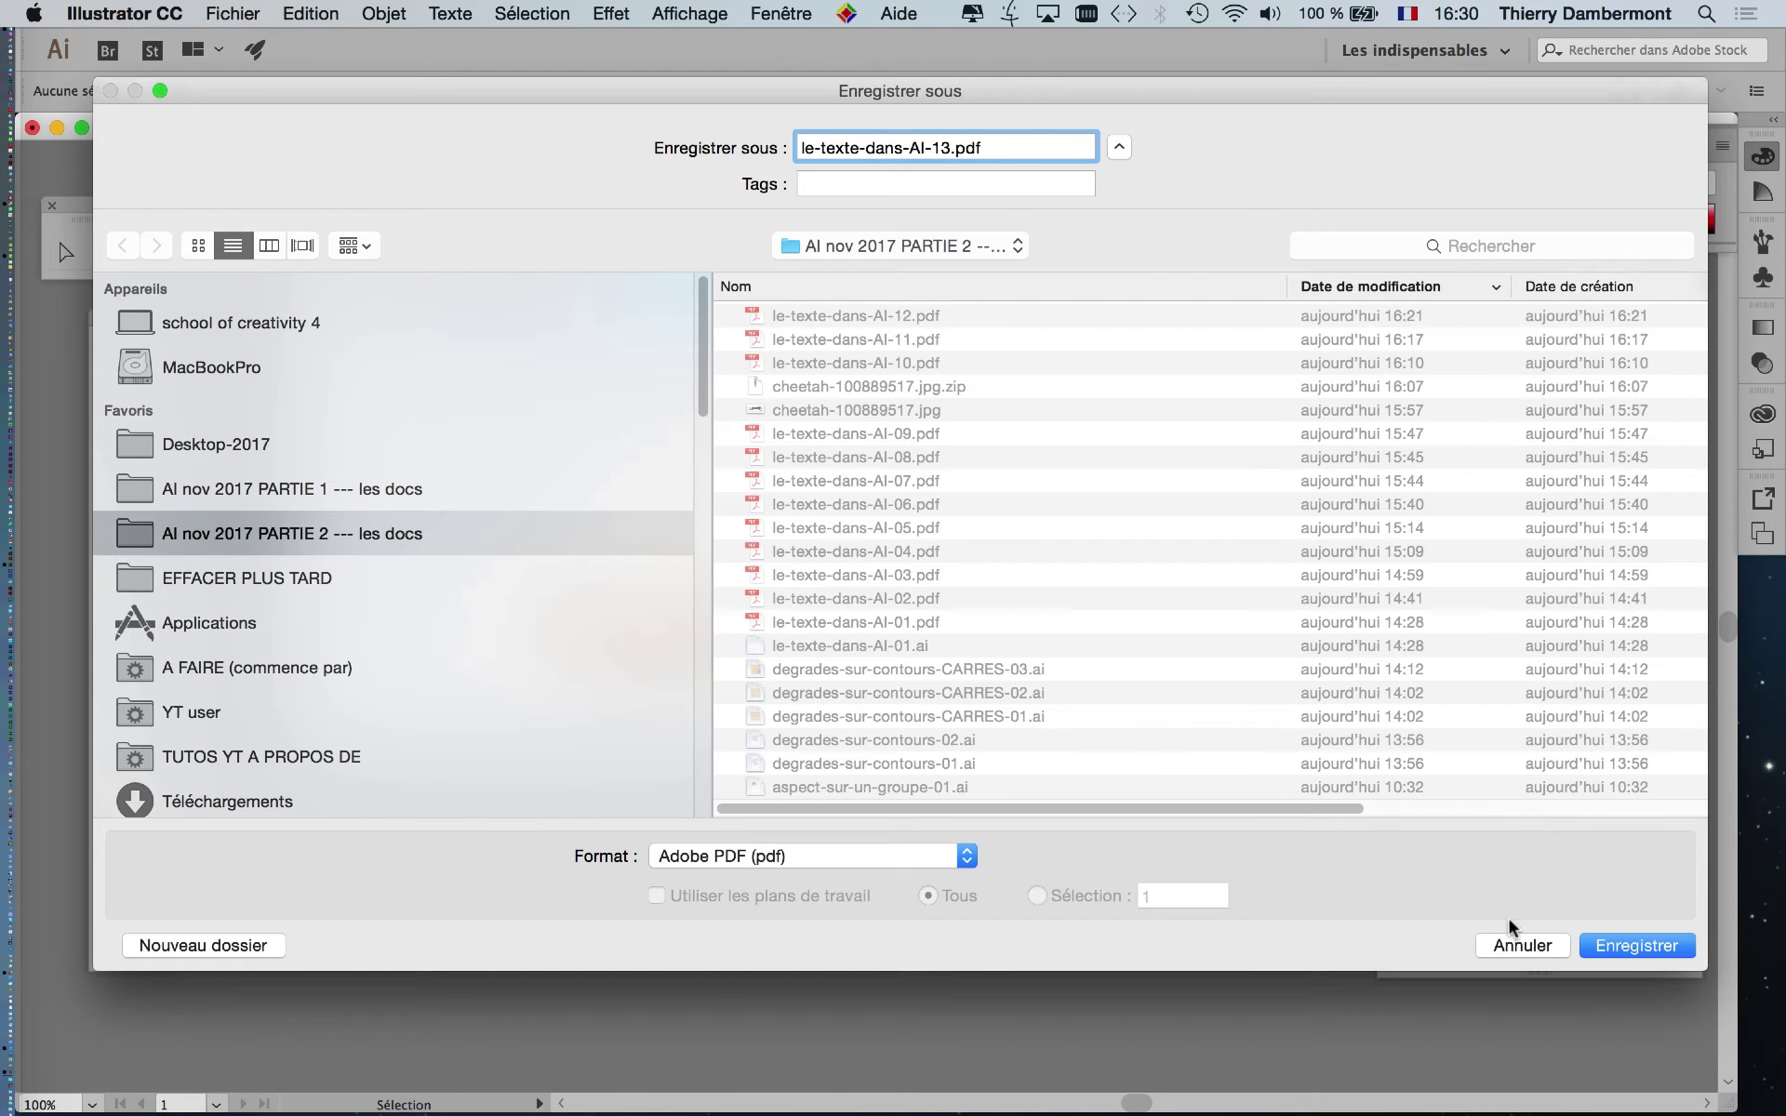
left_click(1643, 953)
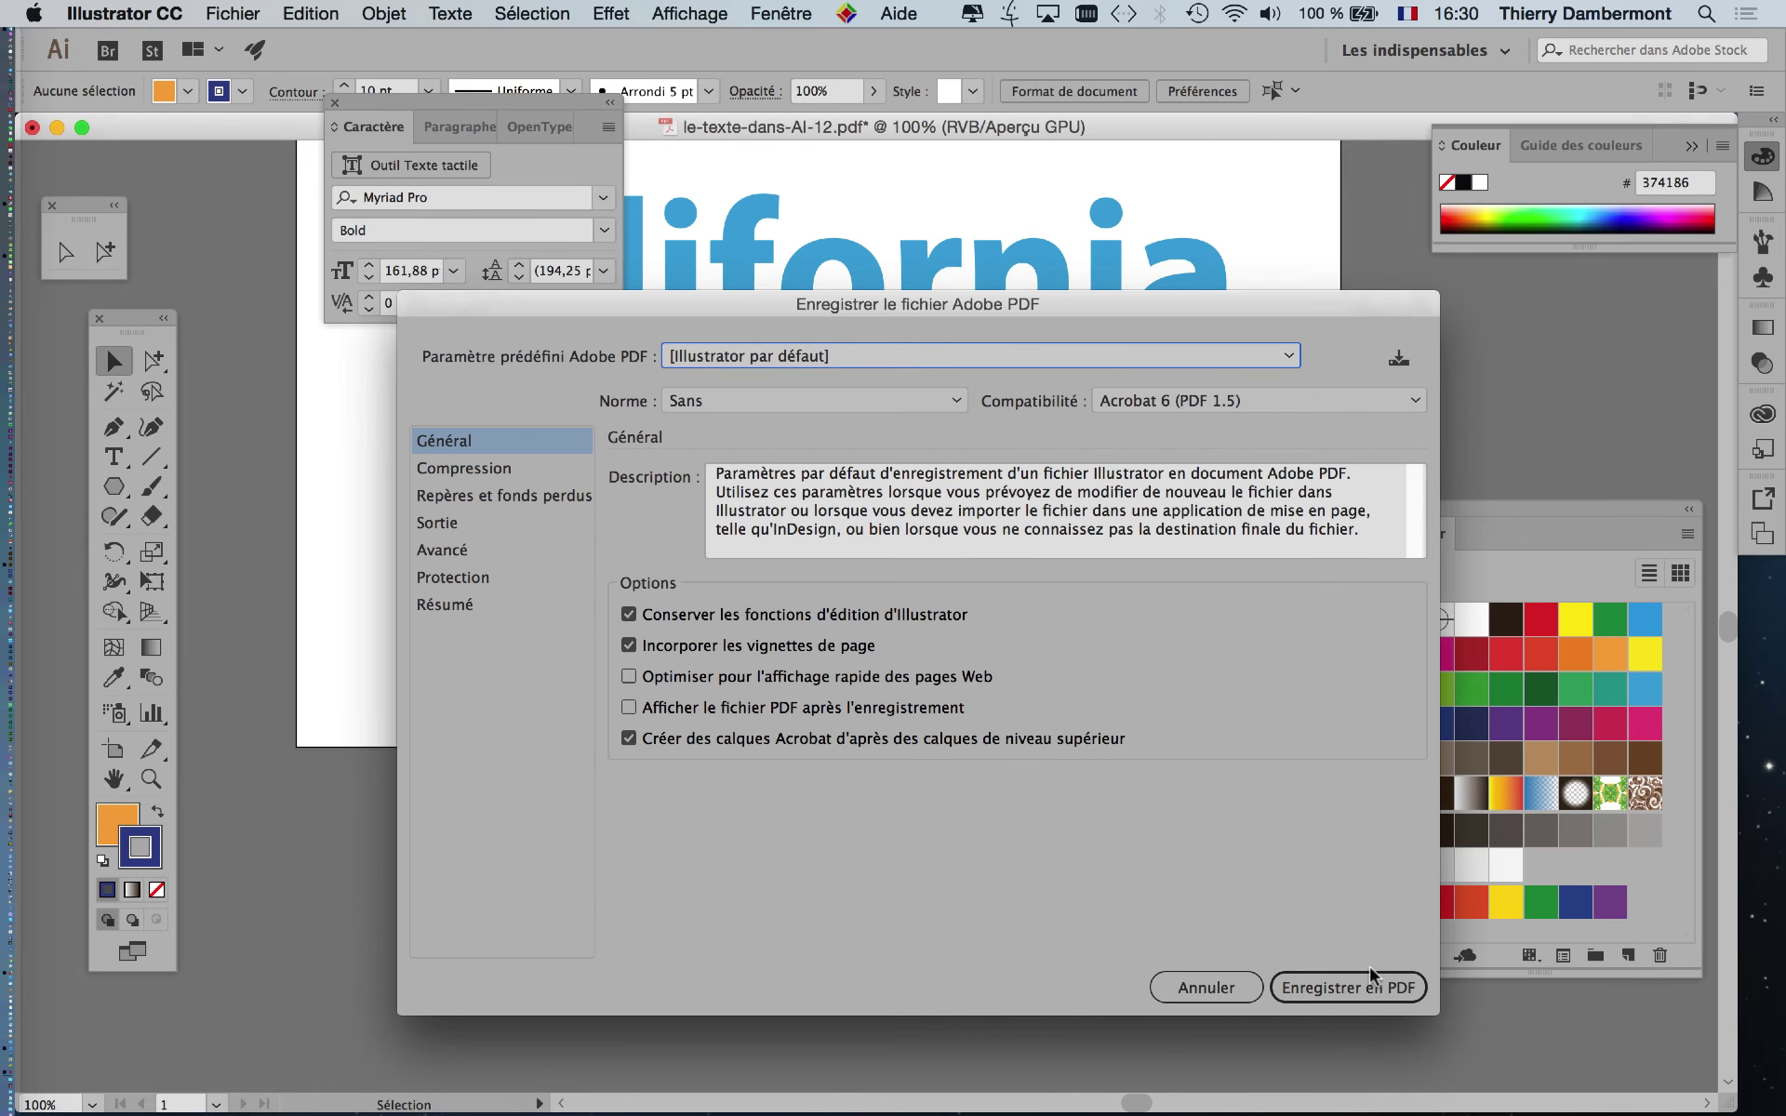
left_click(1373, 975)
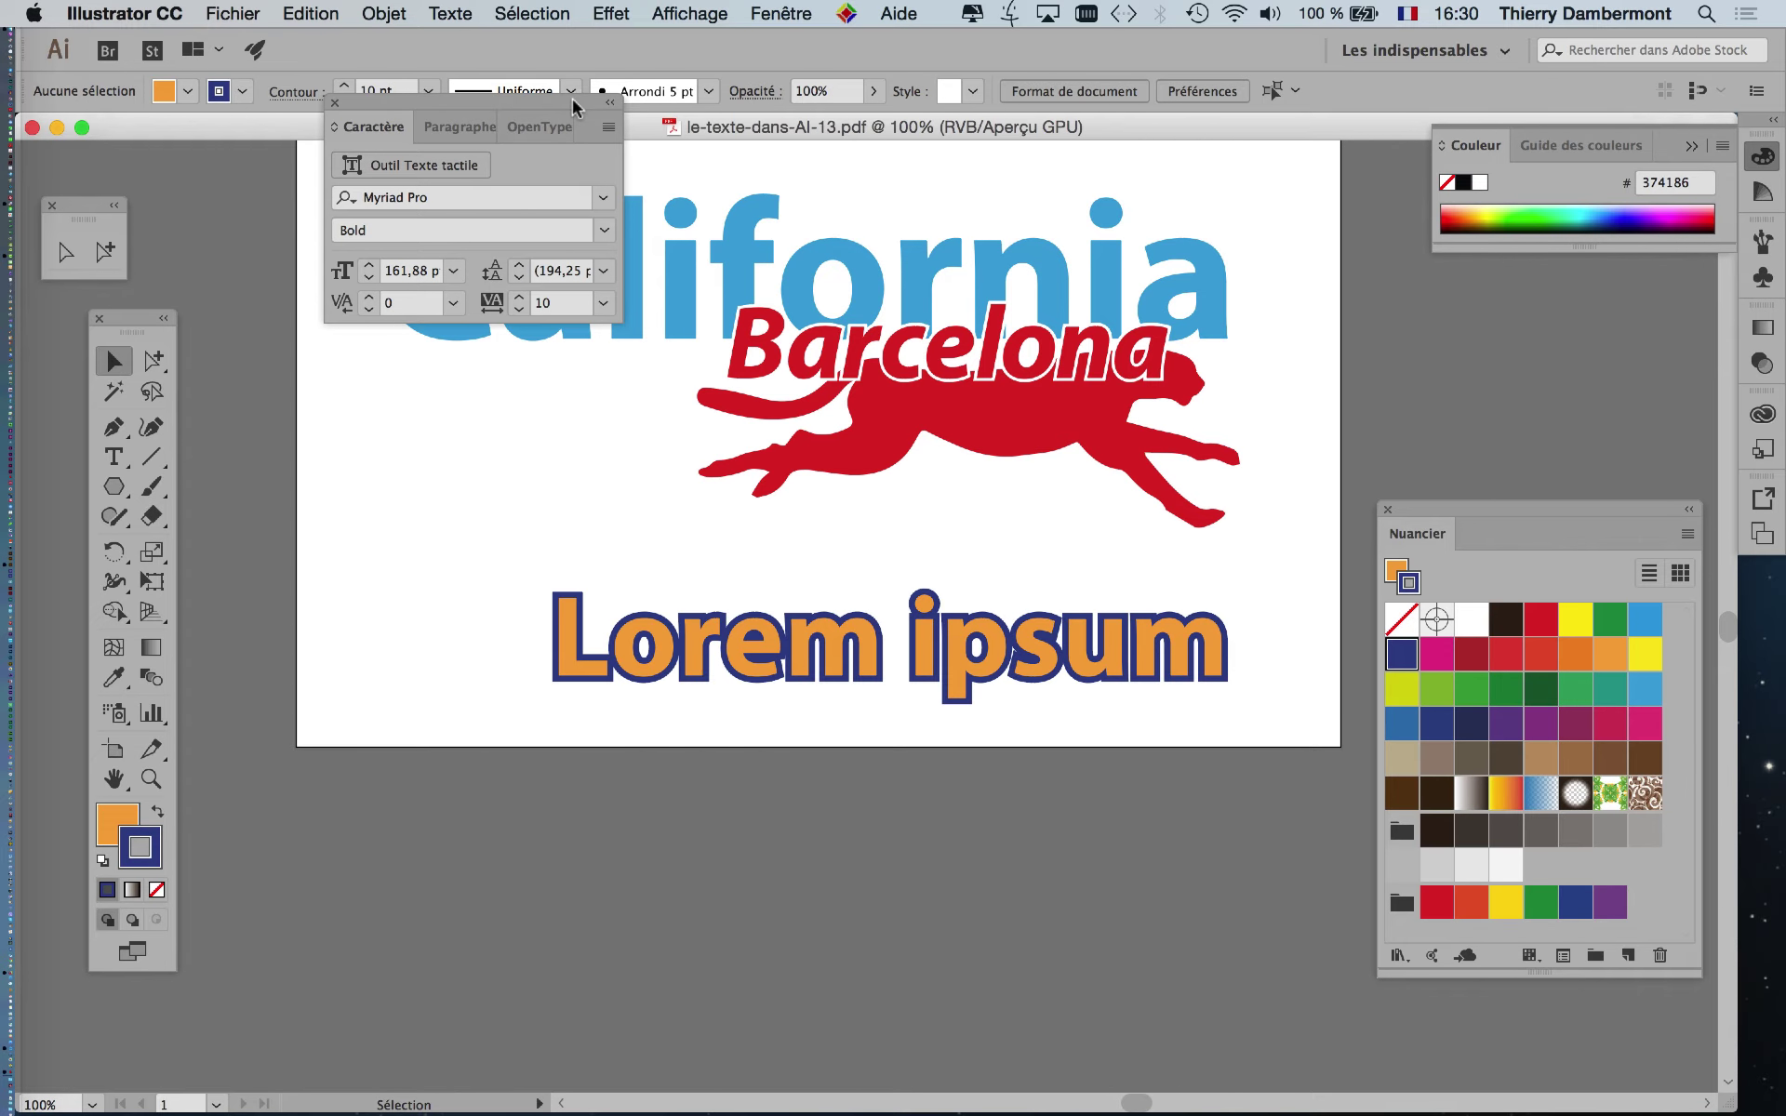
left_click_drag(574, 104, 507, 789)
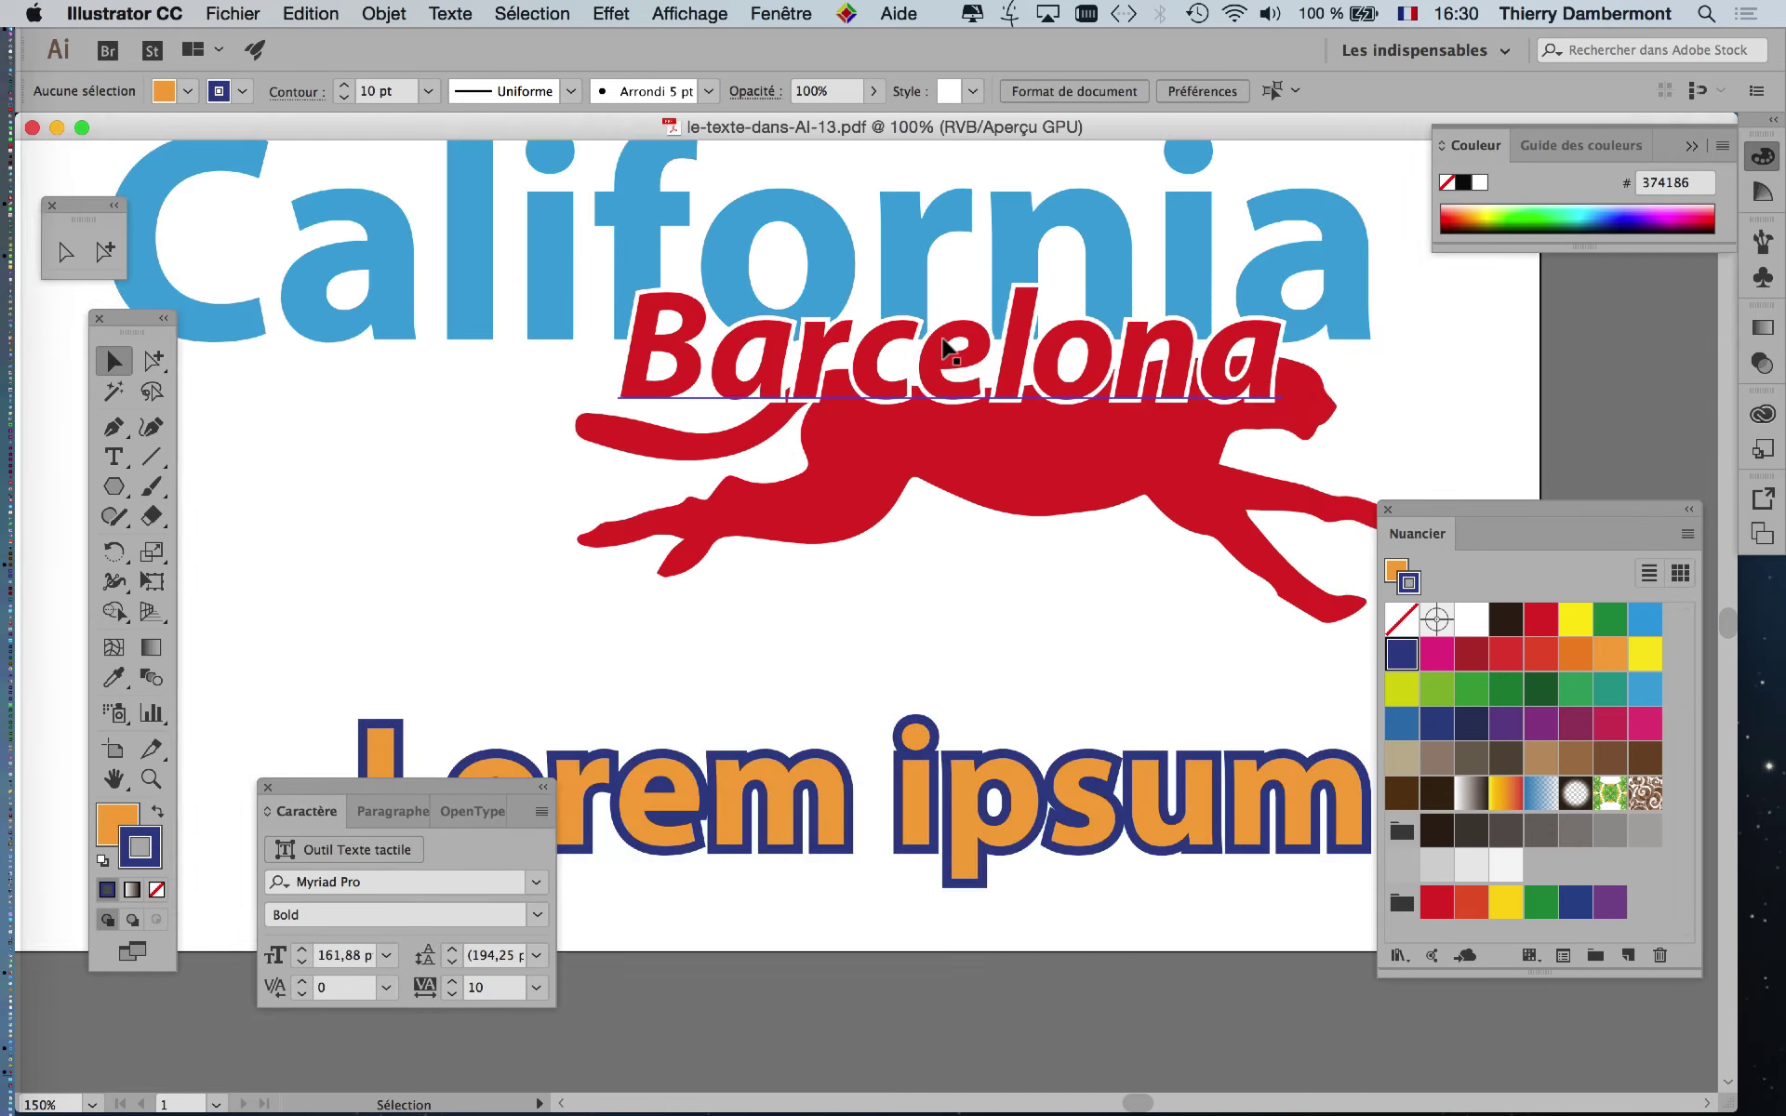
Step: Select the Lorem ipsum text and delete it
scroll(947, 349, "up", 2)
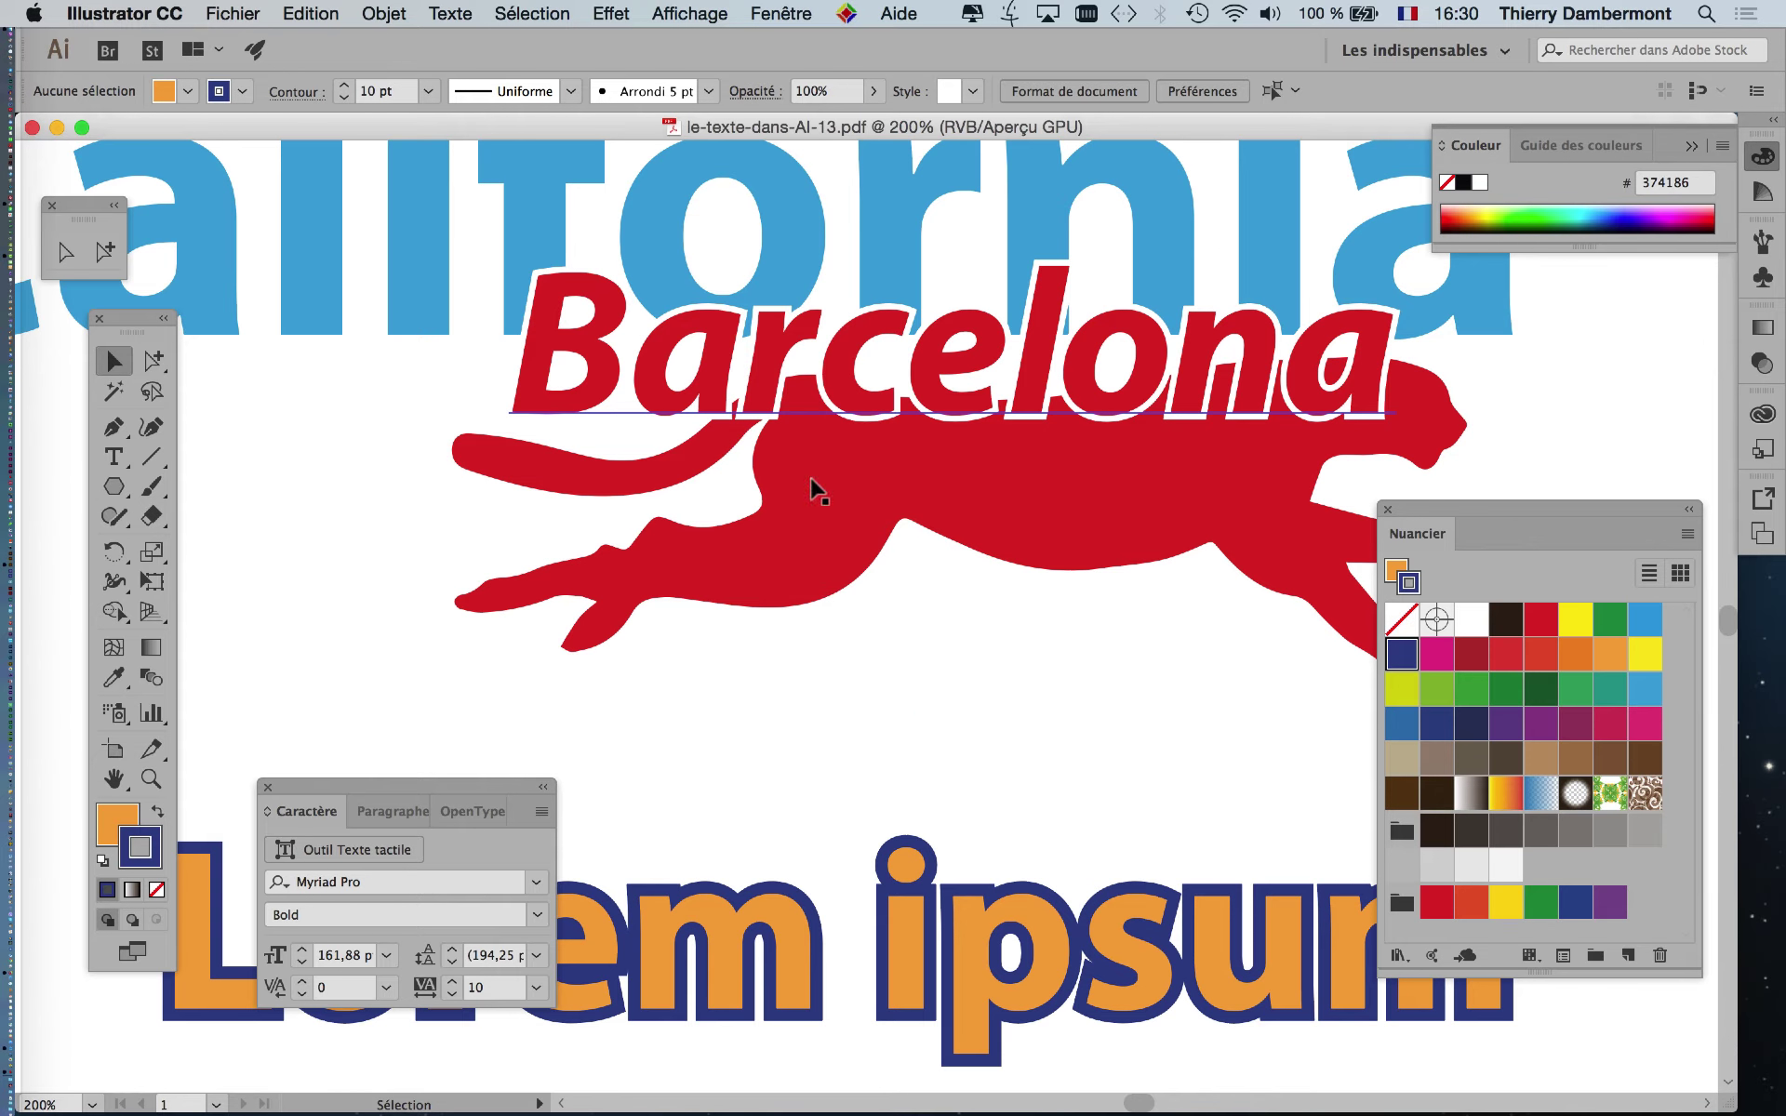
scroll(679, 582, "right", 3)
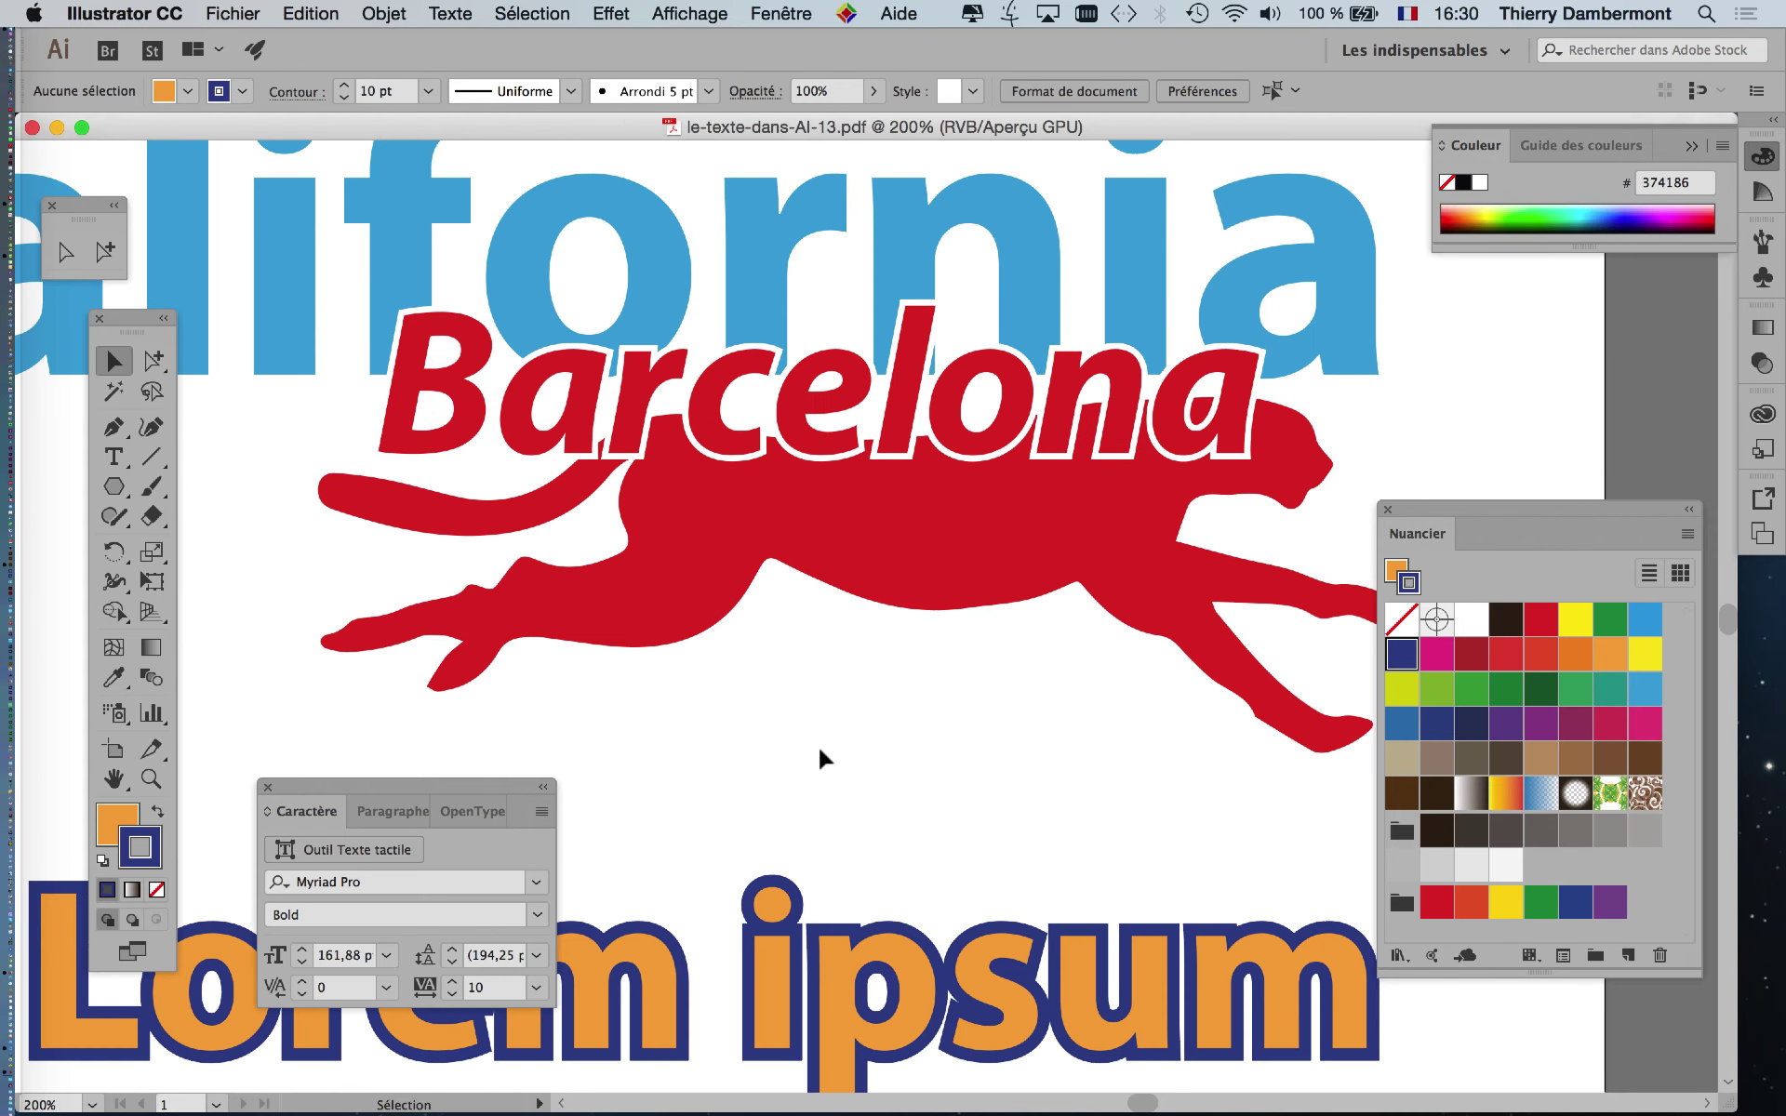
scroll(820, 759, "down", 1)
scroll(825, 757, "down", 1)
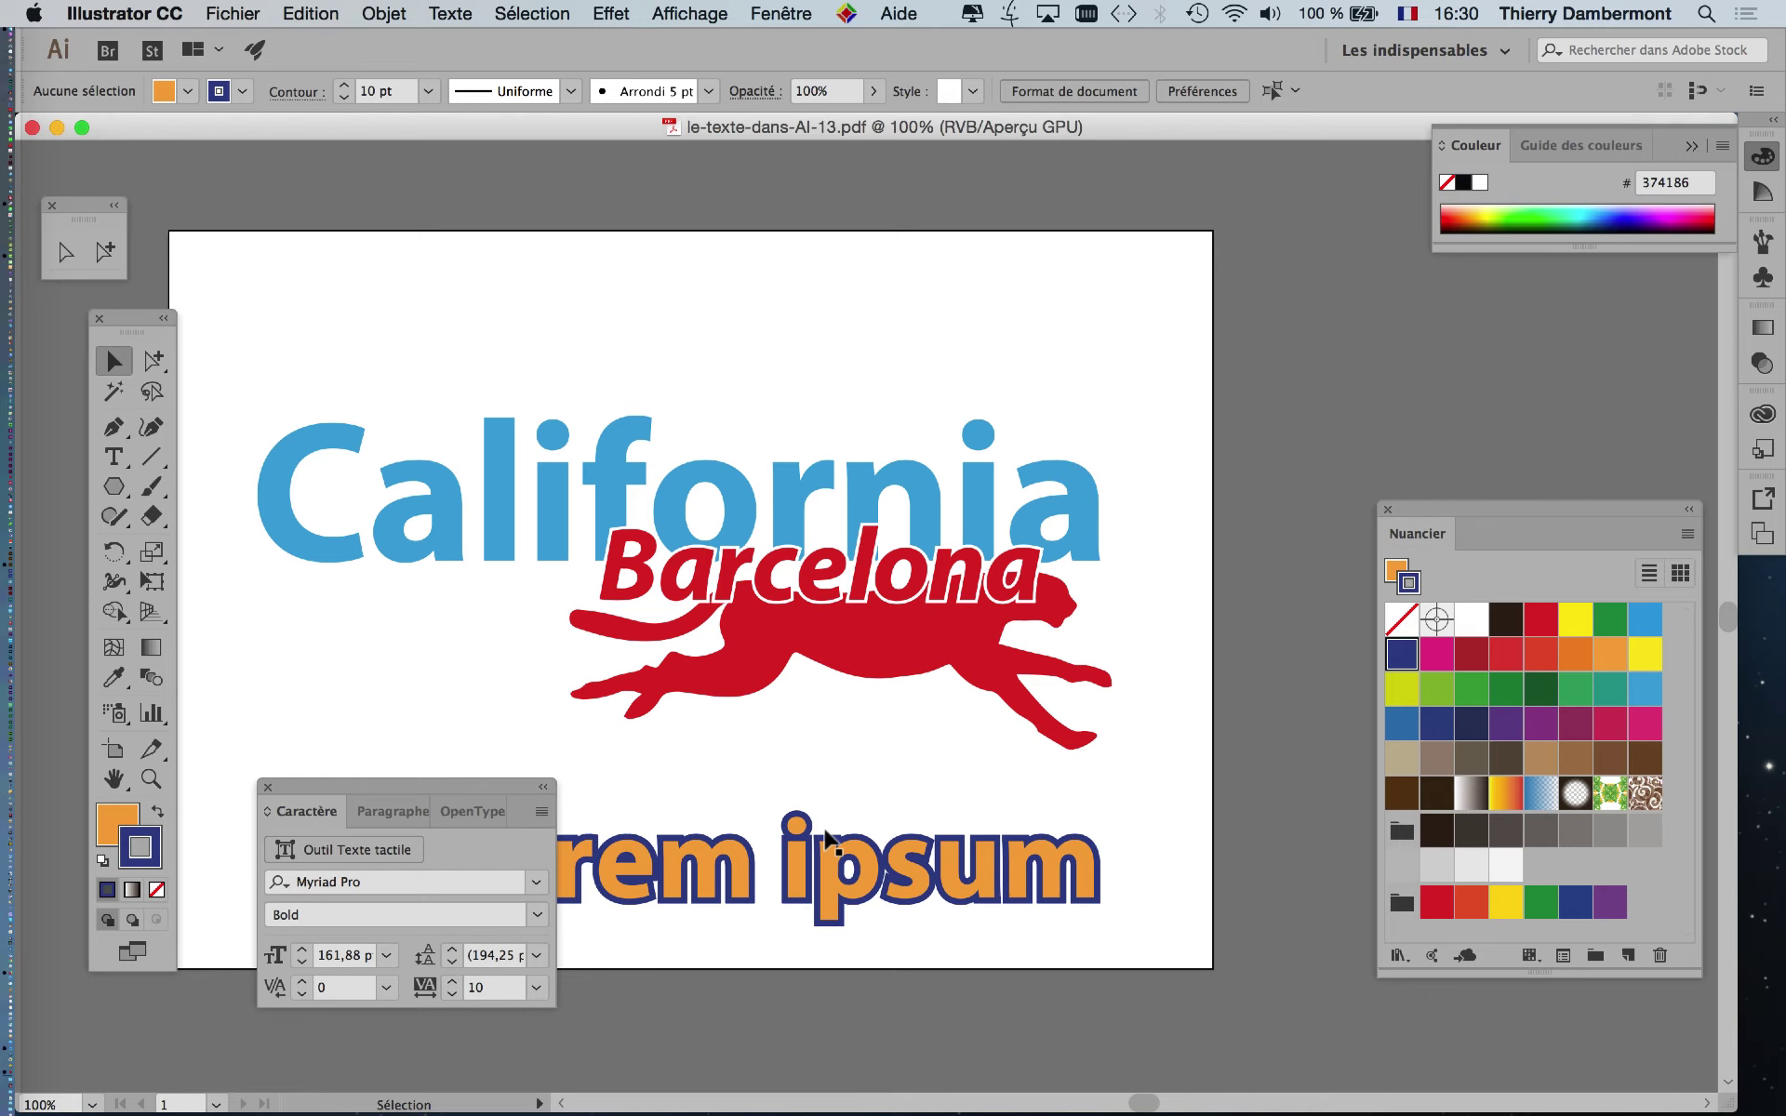
left_click(839, 902)
key("Delete")
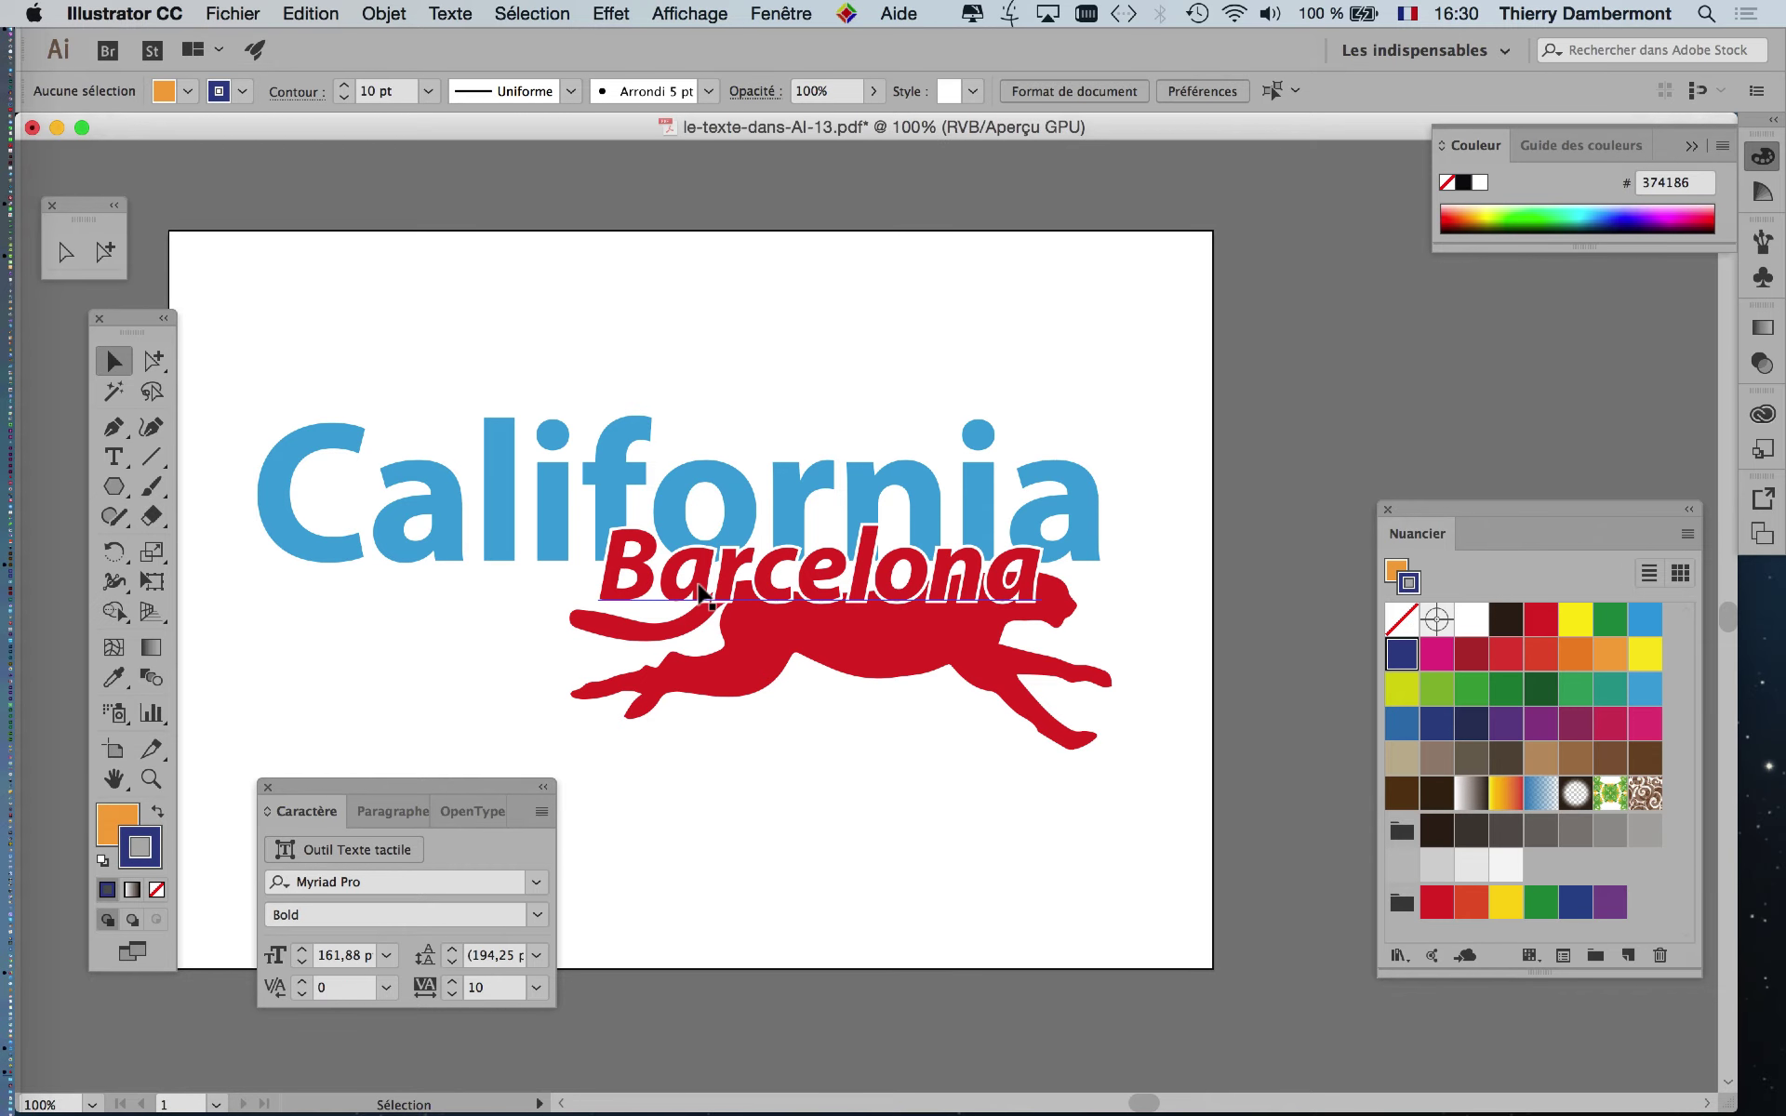
Step: Save the remaining logo as le-texte-dans-AI-14.pdf with default PDF settings
left_click(228, 13)
left_click(242, 199)
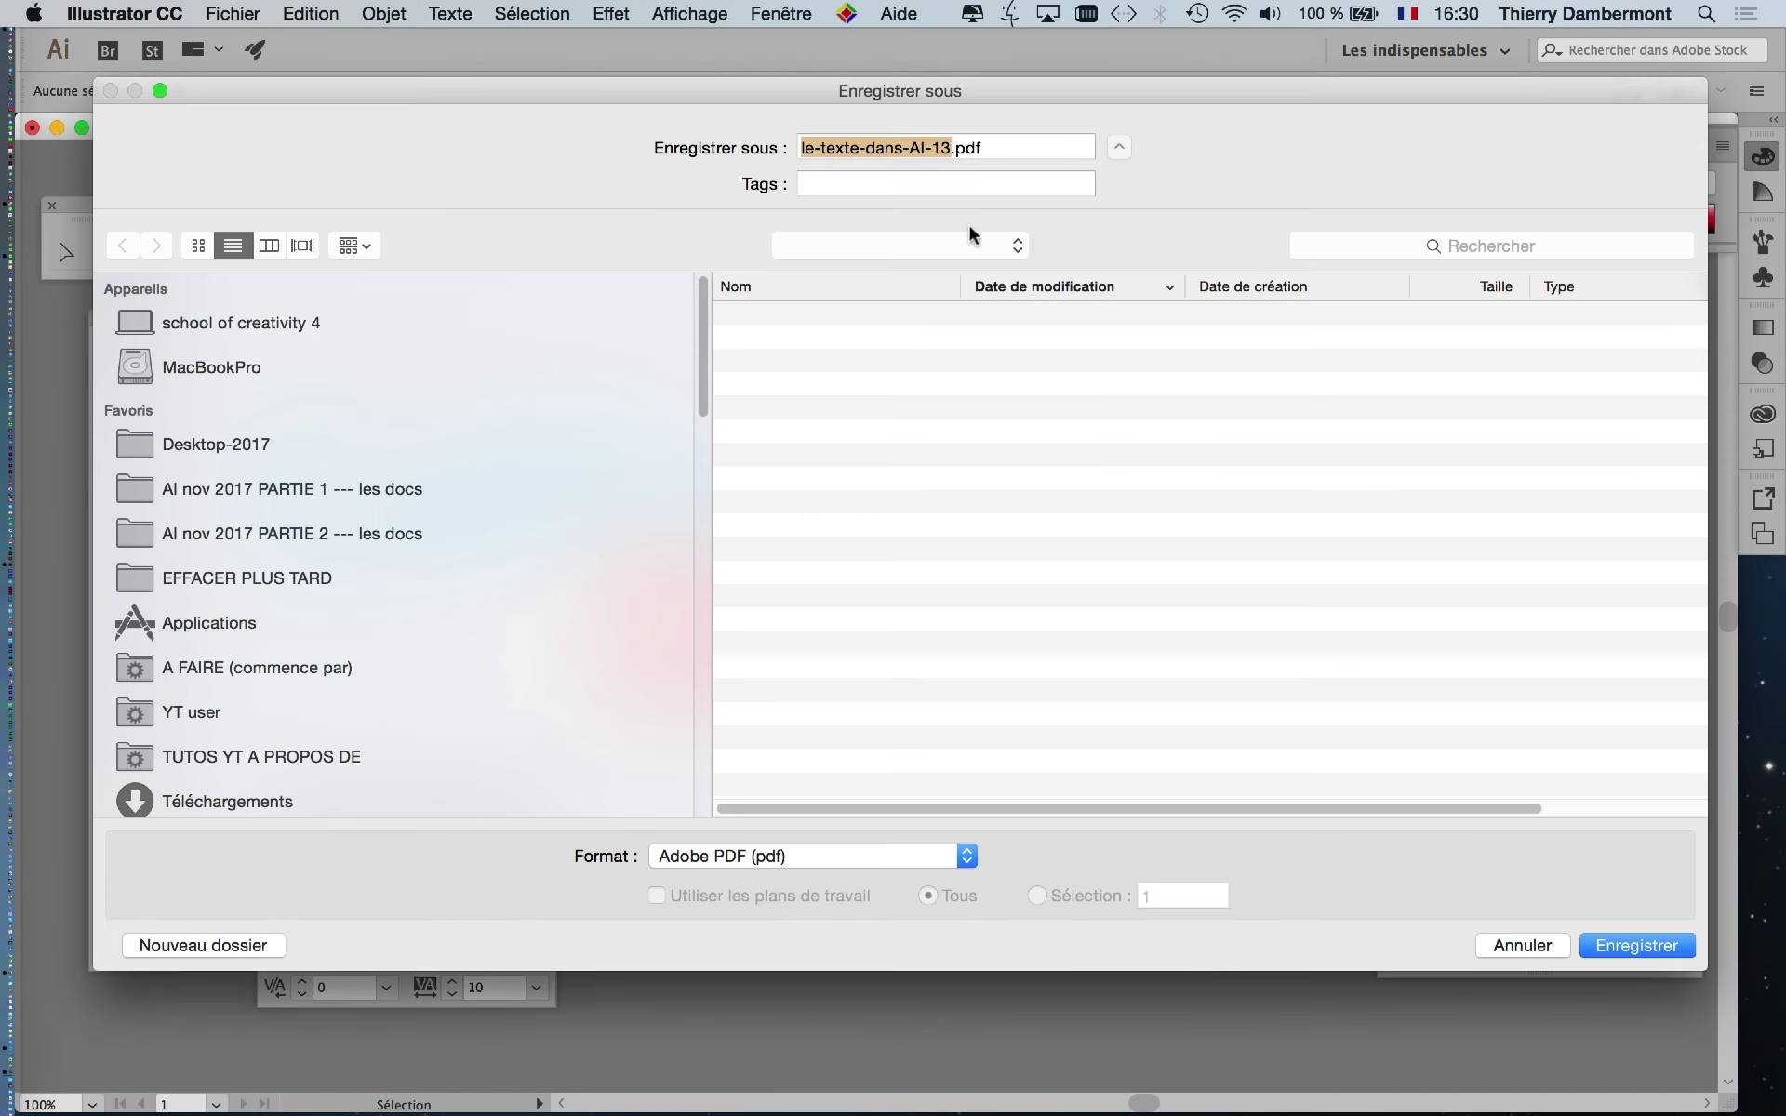
left_click_drag(941, 146, 947, 152)
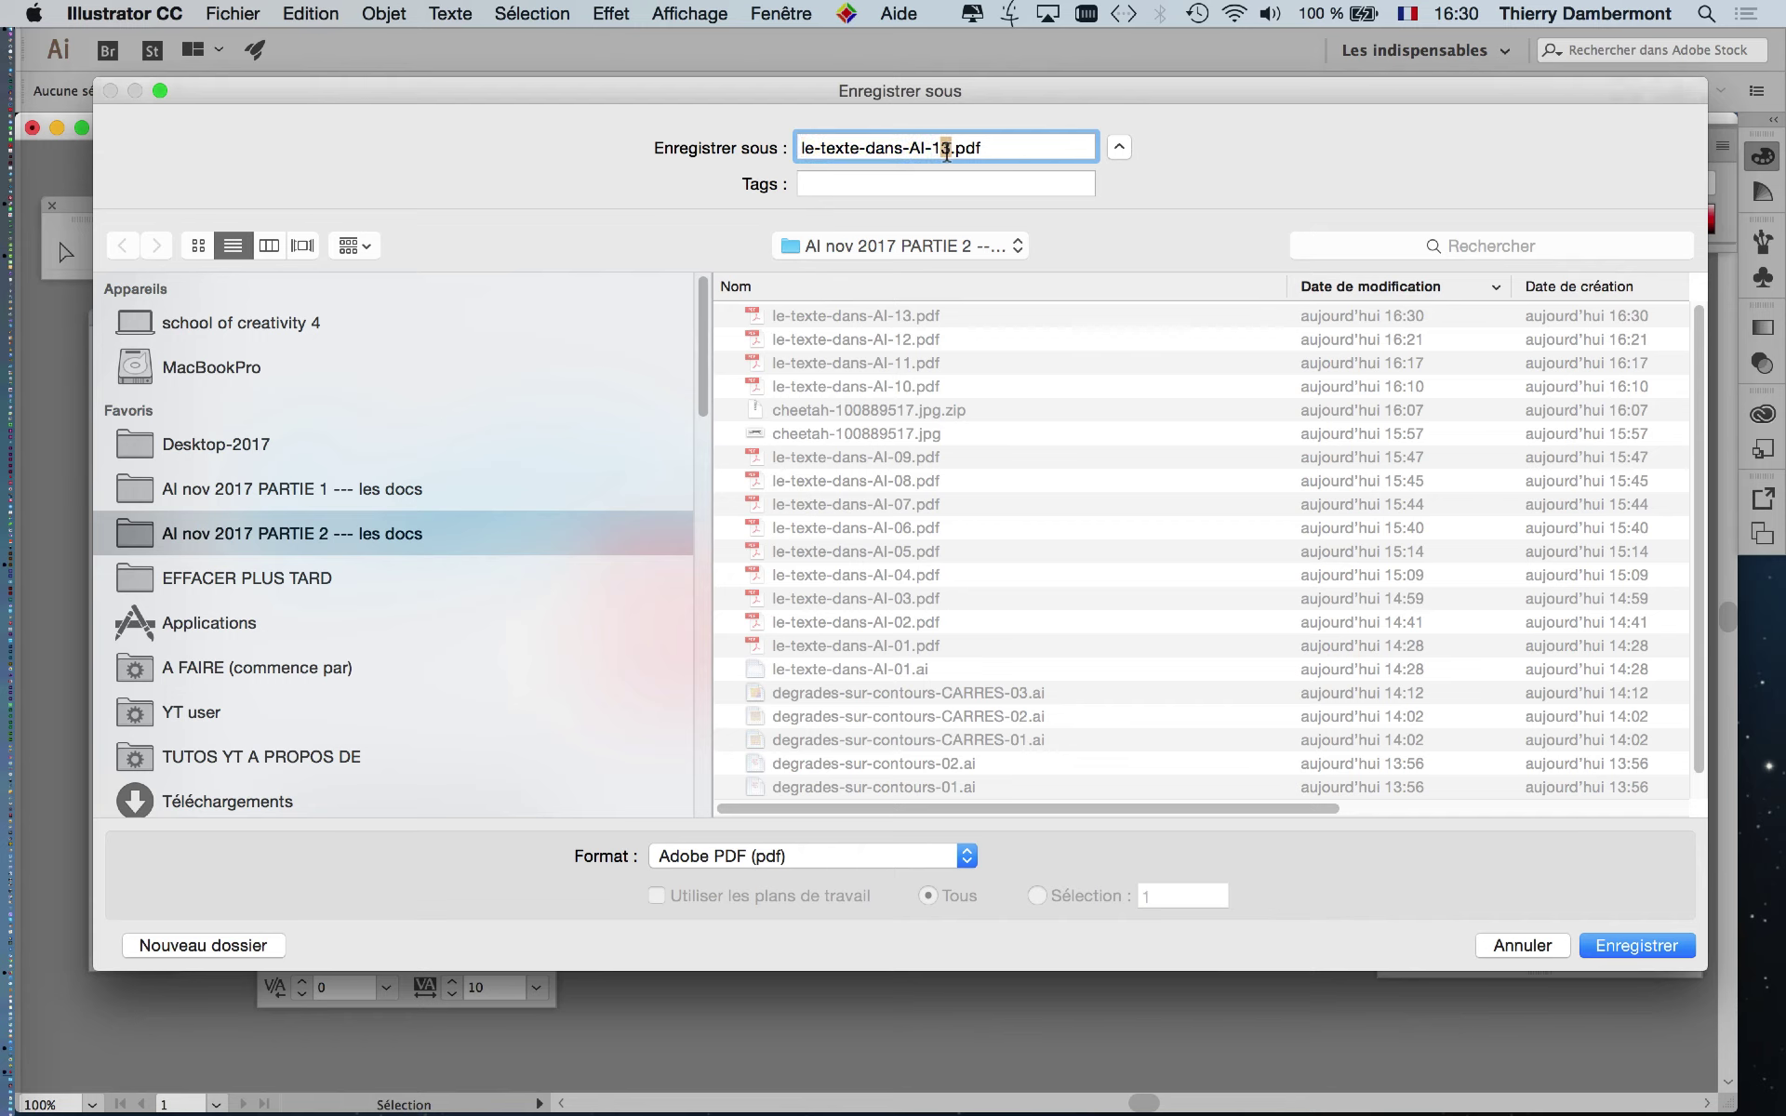
left_click(1642, 946)
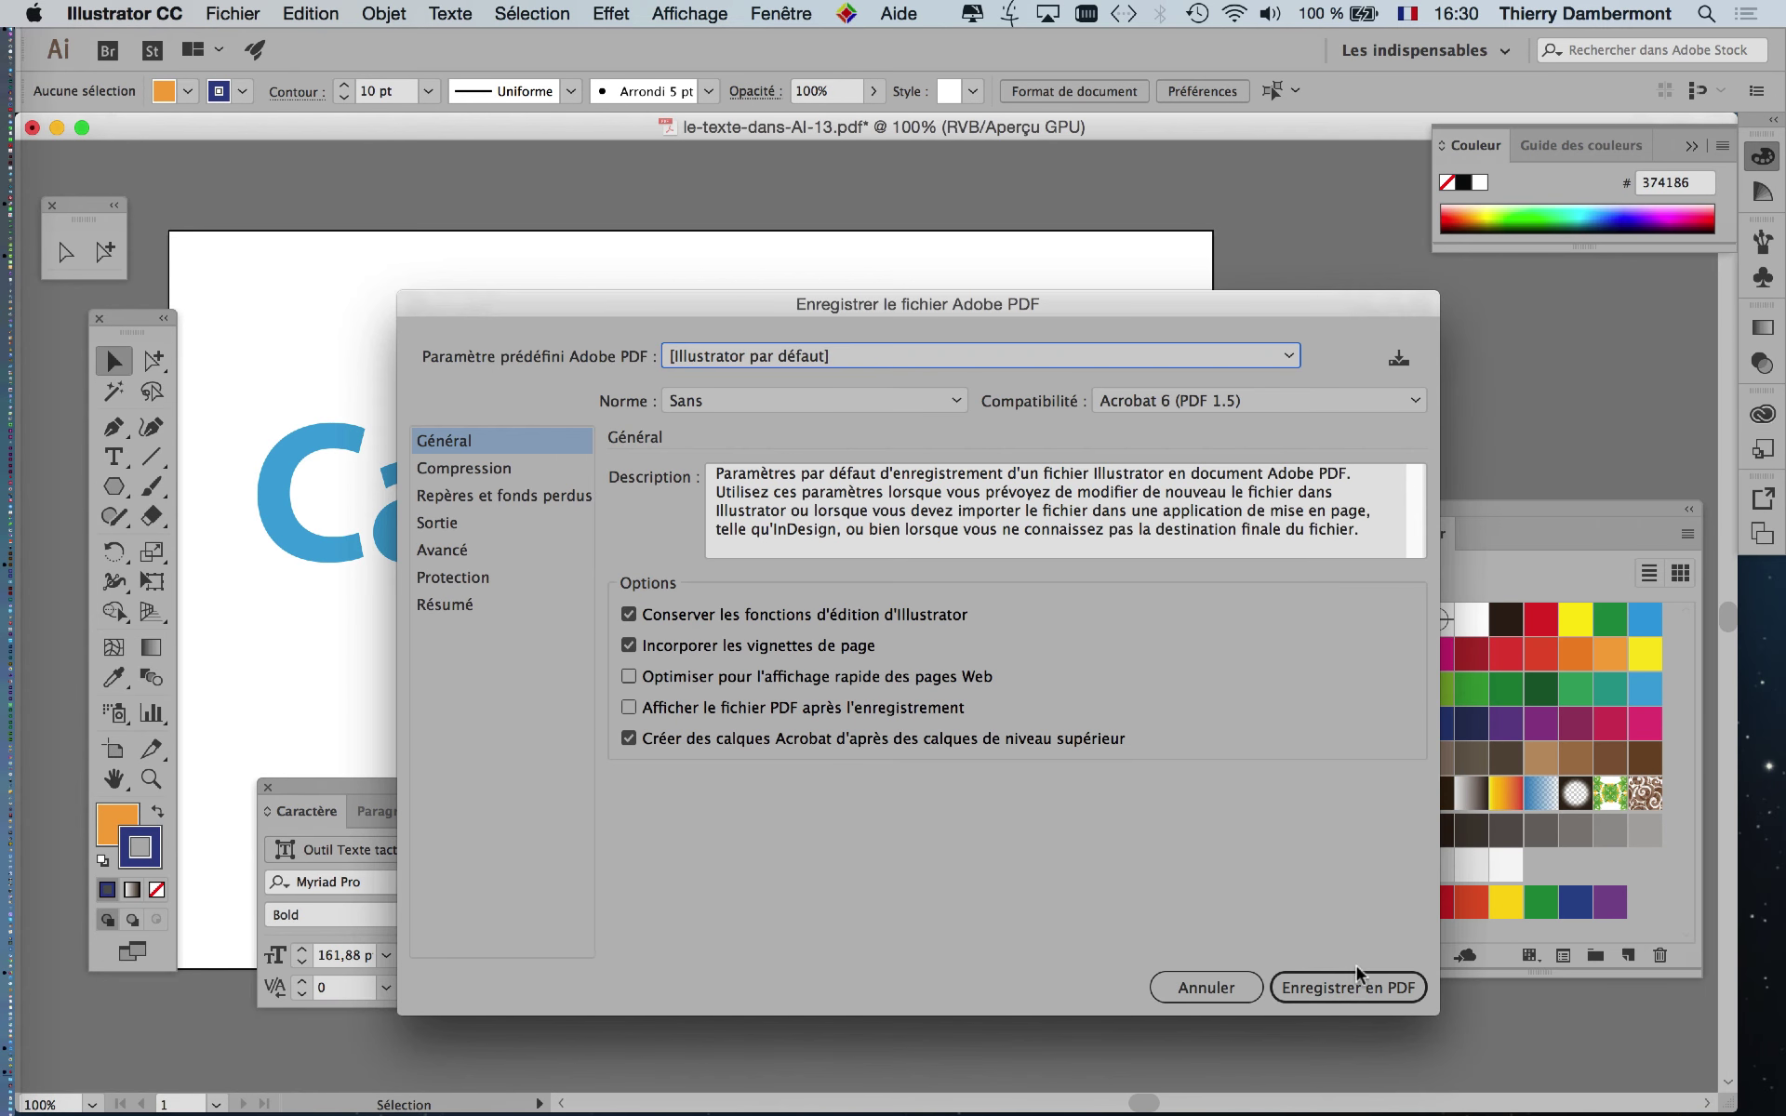
left_click(1367, 986)
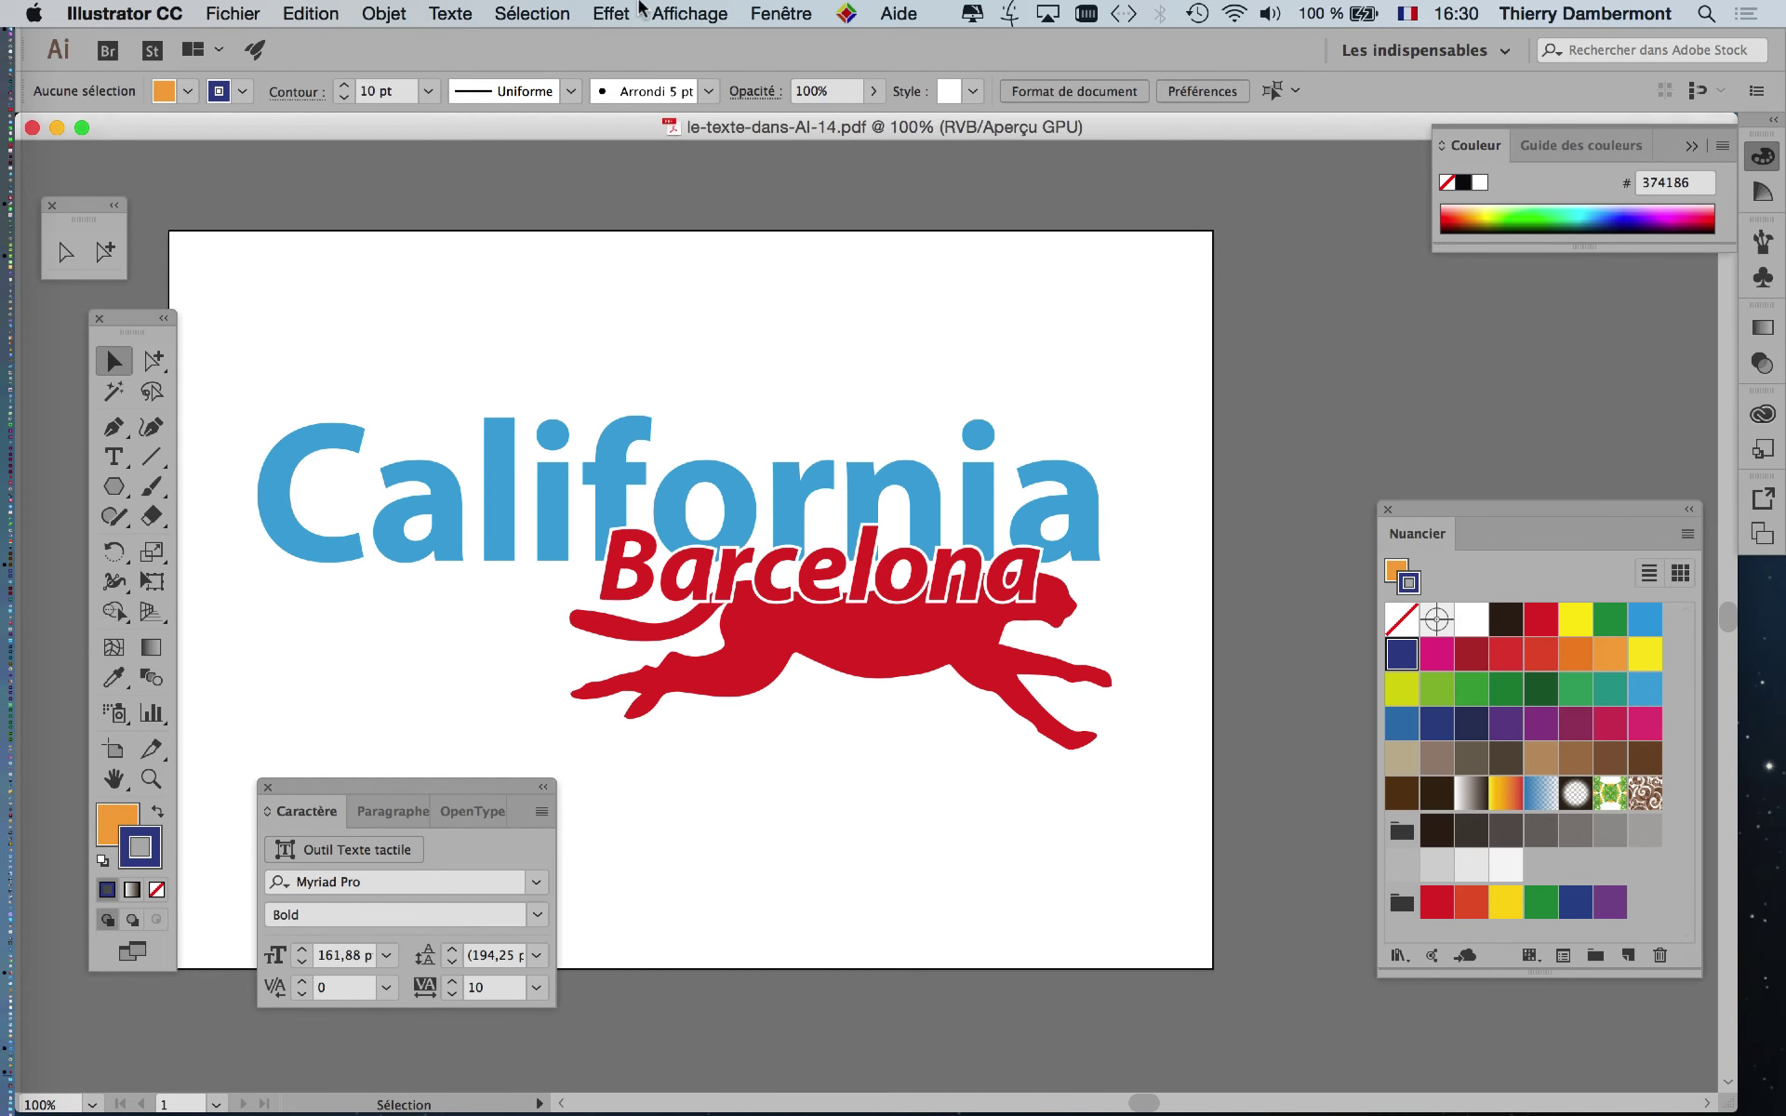
left_click(690, 13)
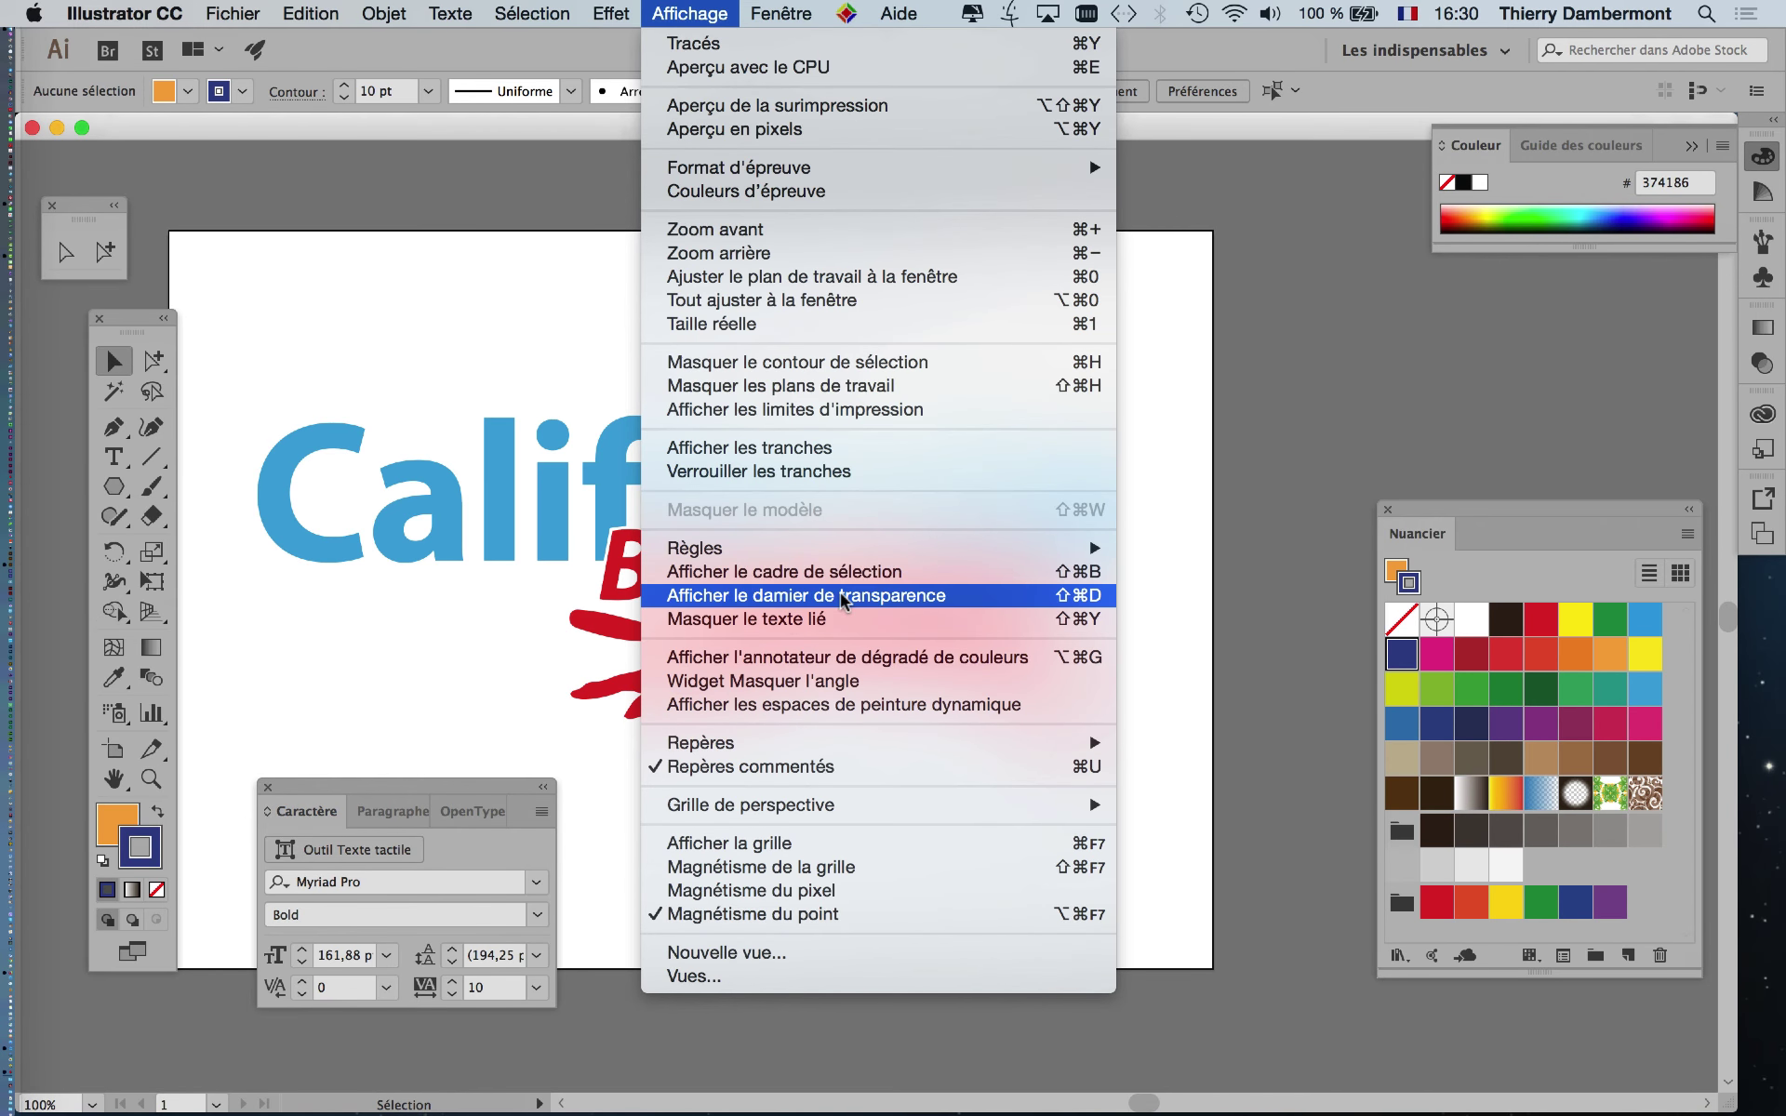
Step: Show the transparency checkerboard behind the cheetah logo and zoom in
left_click(805, 595)
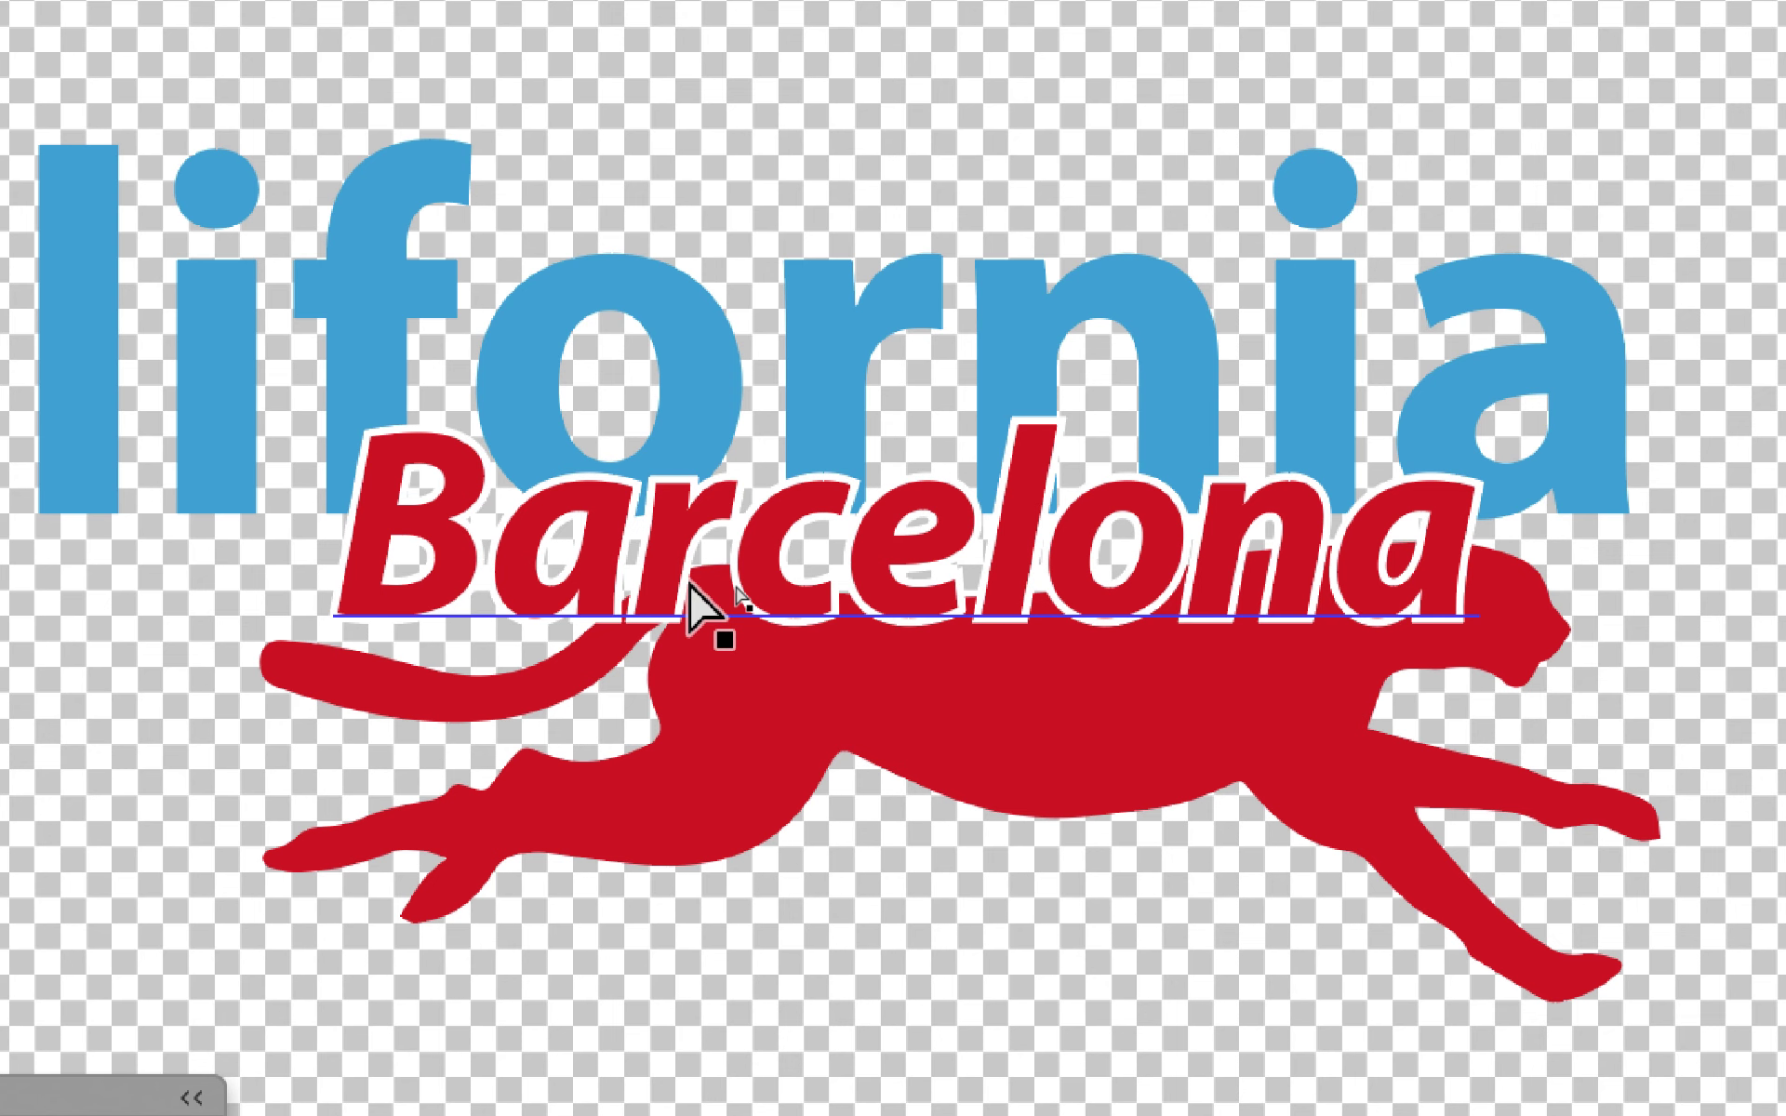
scroll(690, 581, "up", 2)
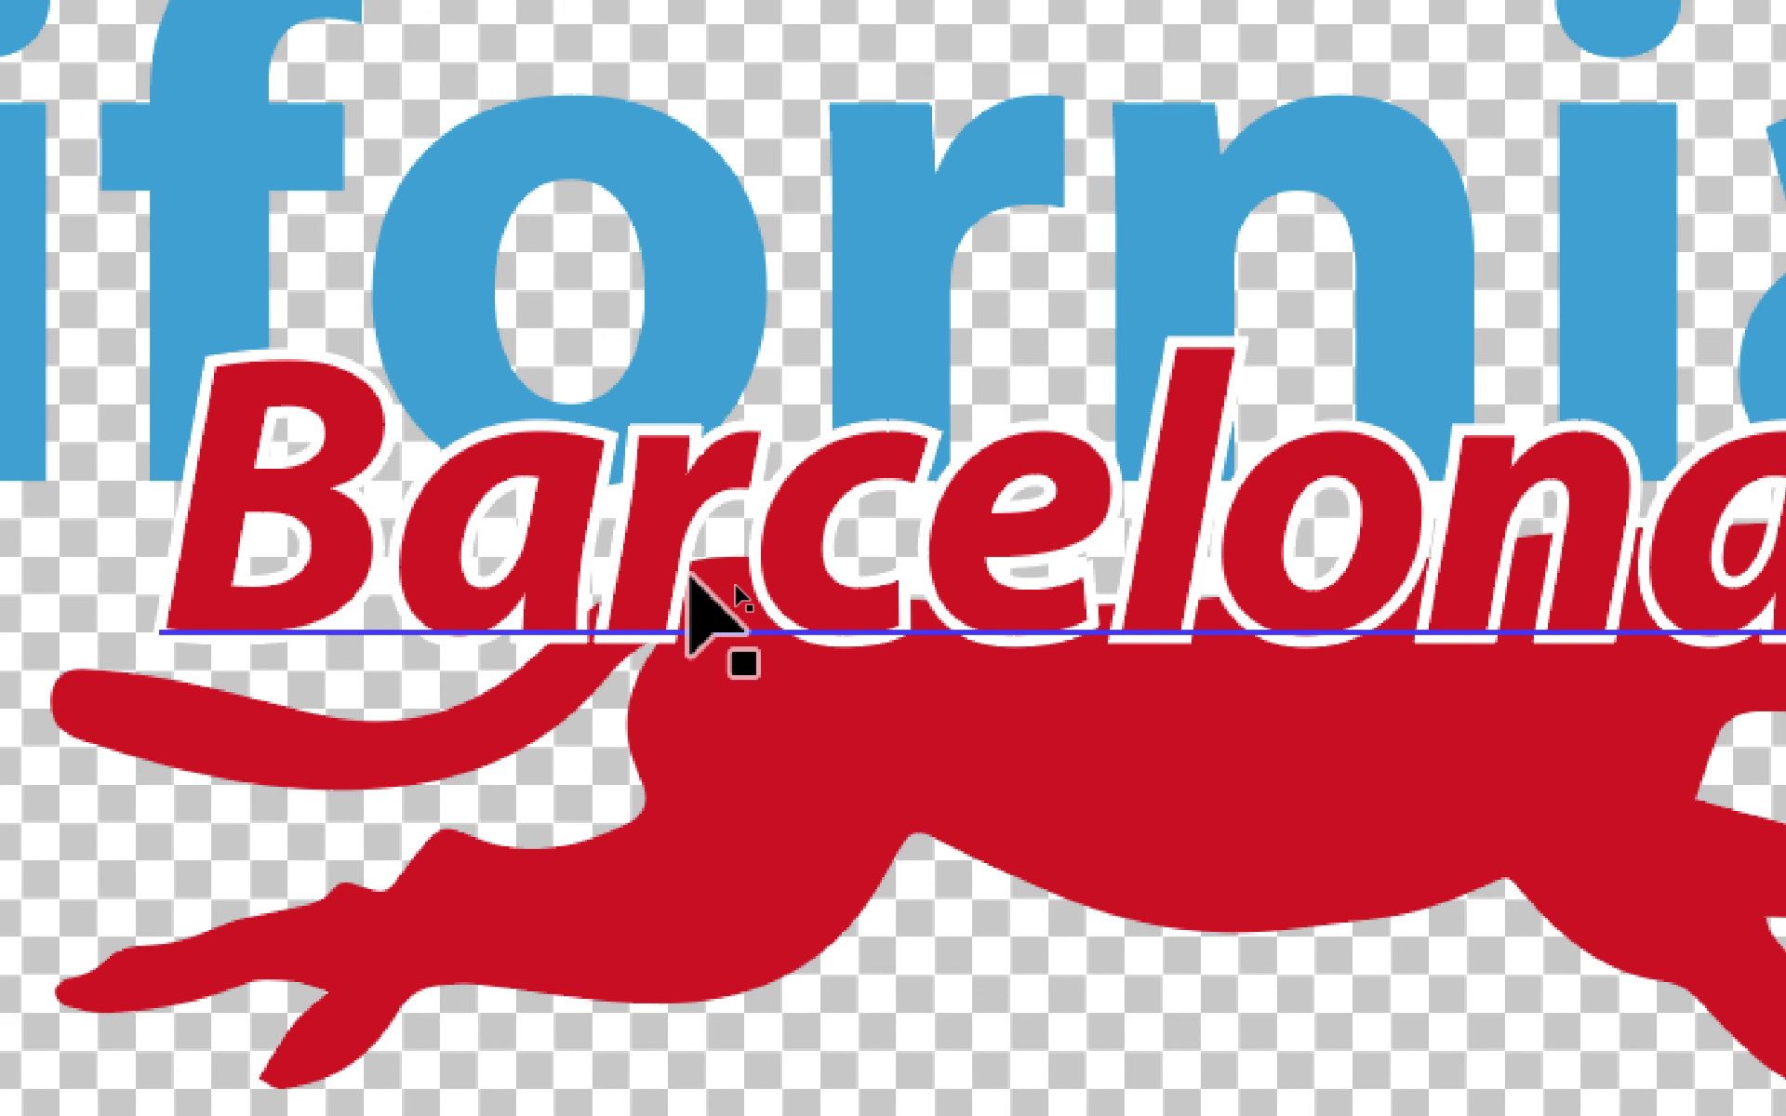